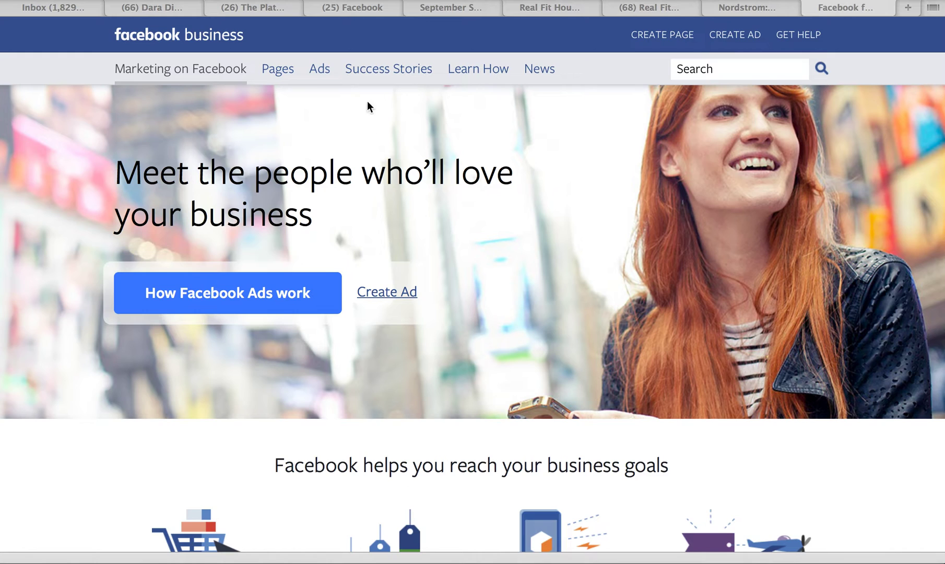
- Look through the posts and overview of the Real Fit Housewife Facebook Page
click(574, 12)
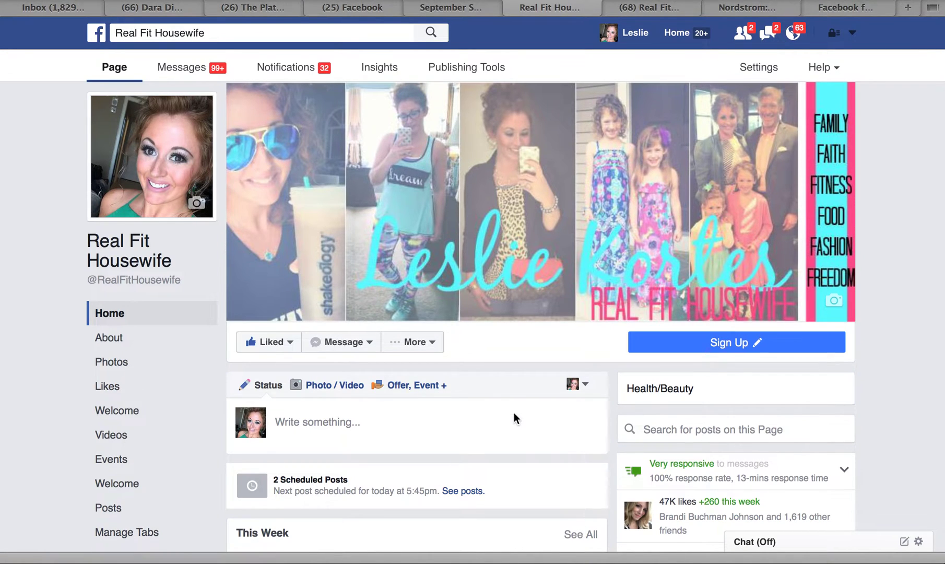
scroll(514, 413, down, 5)
scroll(515, 418, down, 20)
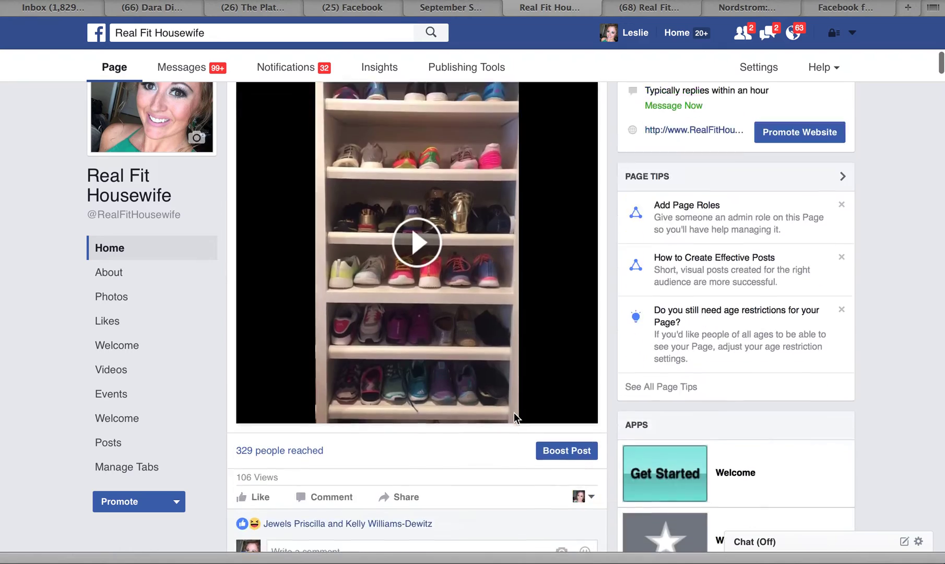
scroll(514, 417, down, 16)
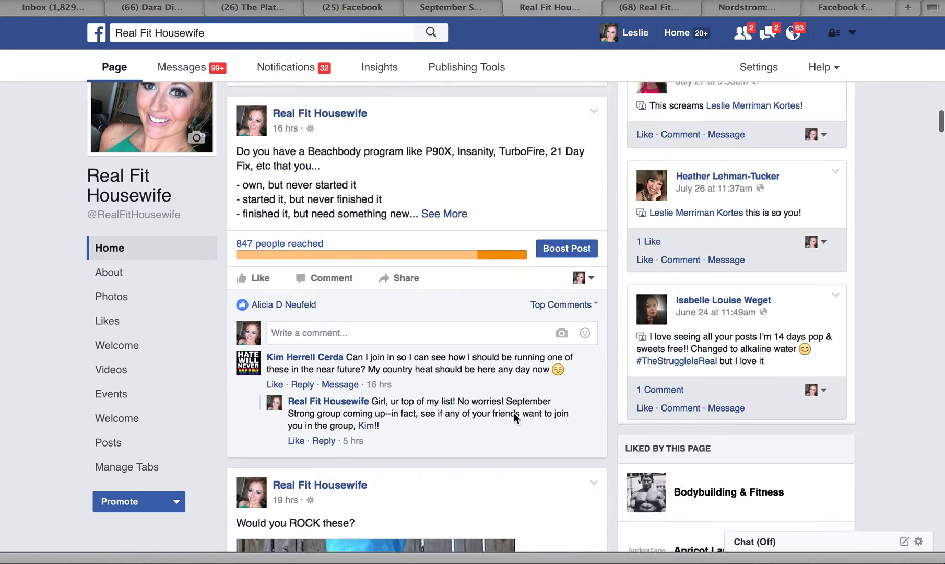
scroll(514, 413, down, 18)
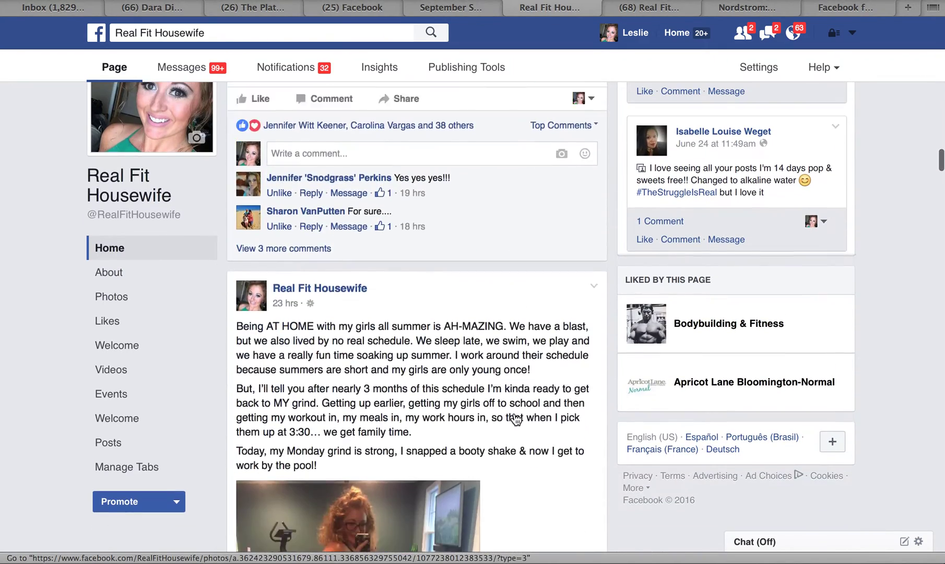
scroll(515, 418, down, 18)
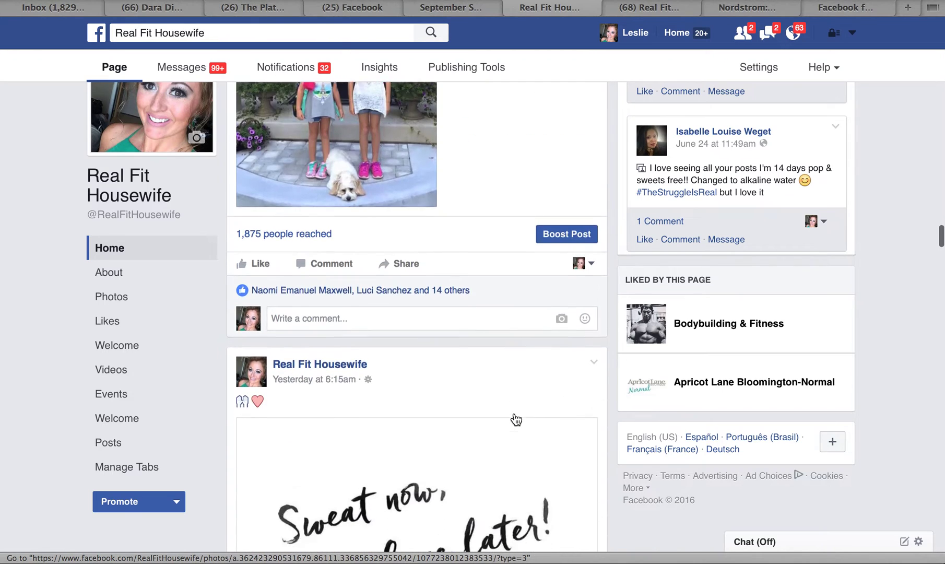
scroll(514, 418, down, 18)
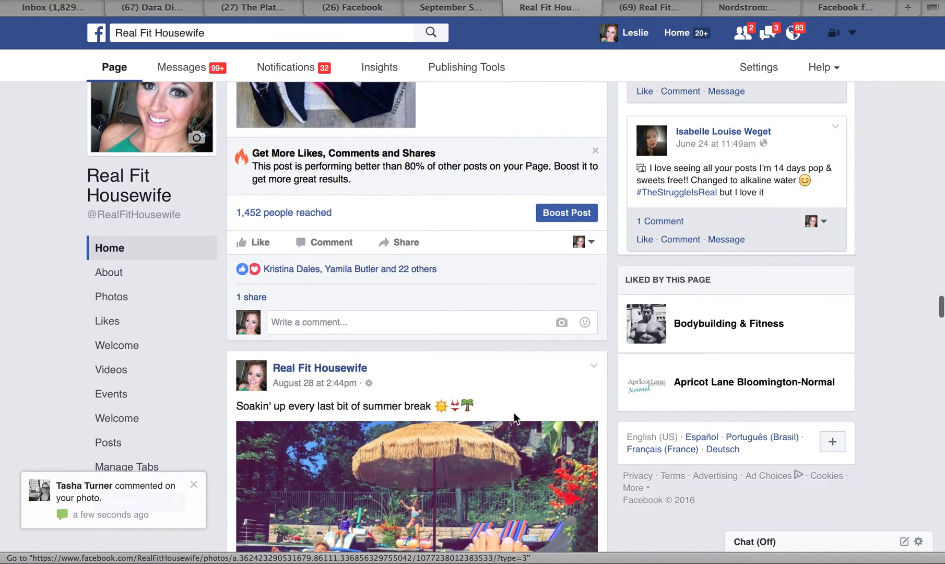
scroll(514, 418, down, 18)
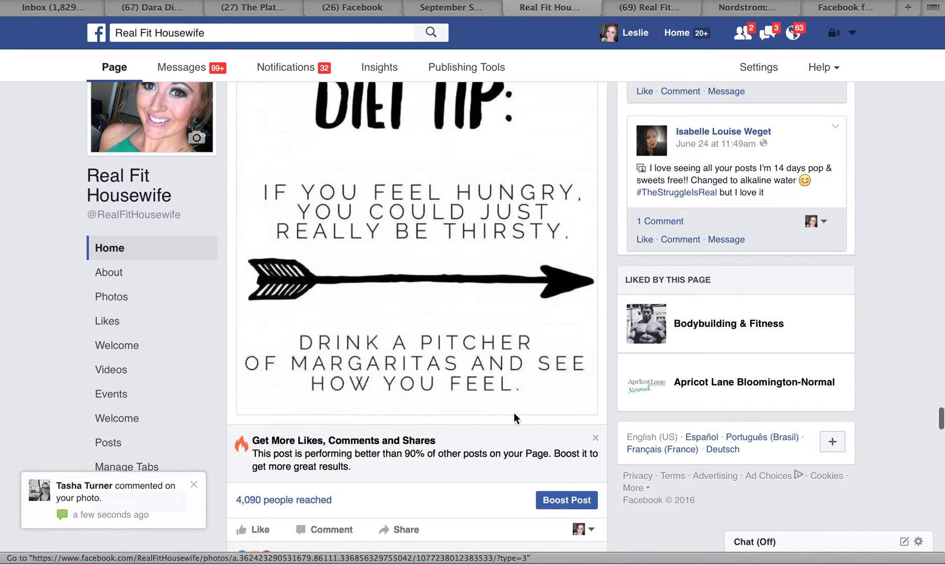
scroll(515, 418, down, 18)
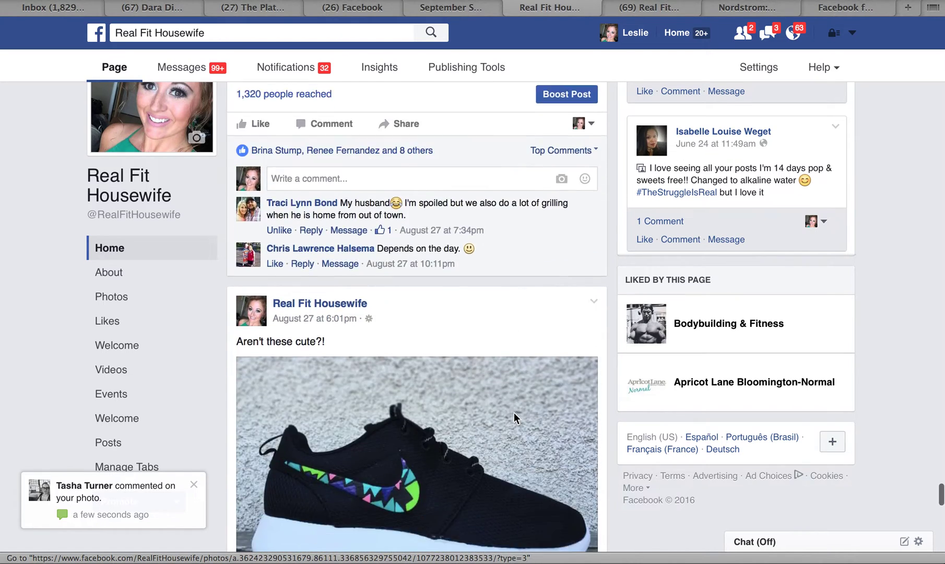
scroll(514, 418, down, 6)
scroll(514, 417, up, 1)
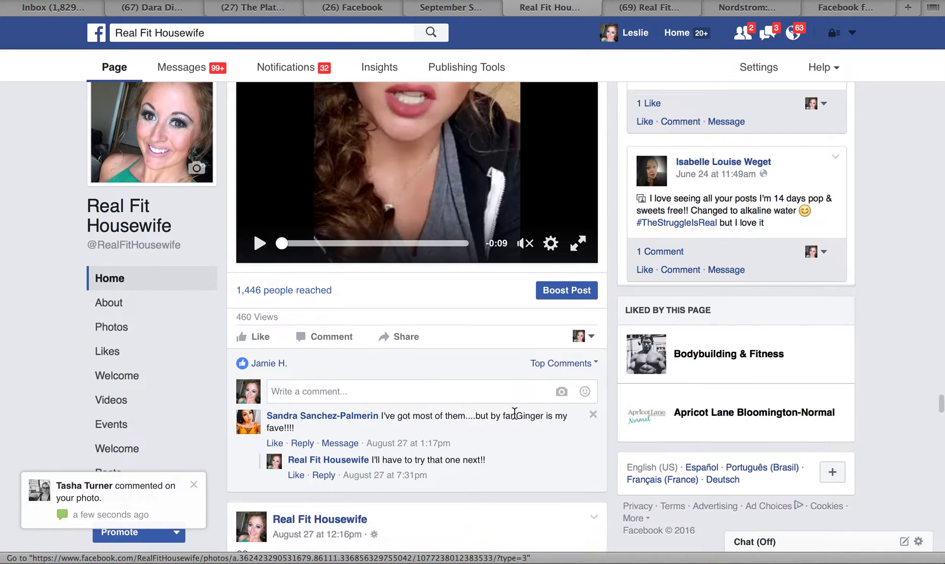
scroll(514, 417, down, 8)
scroll(515, 413, down, 14)
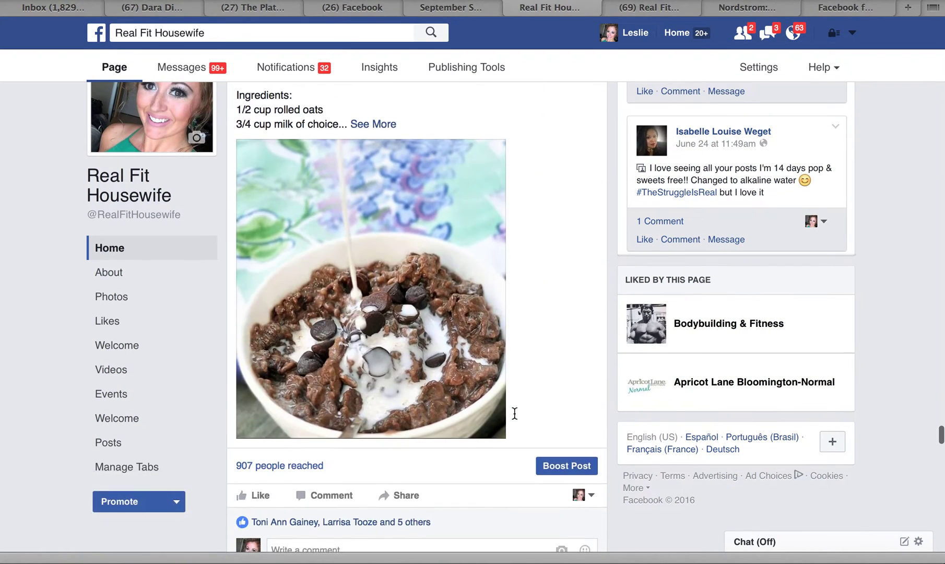
scroll(514, 413, down, 15)
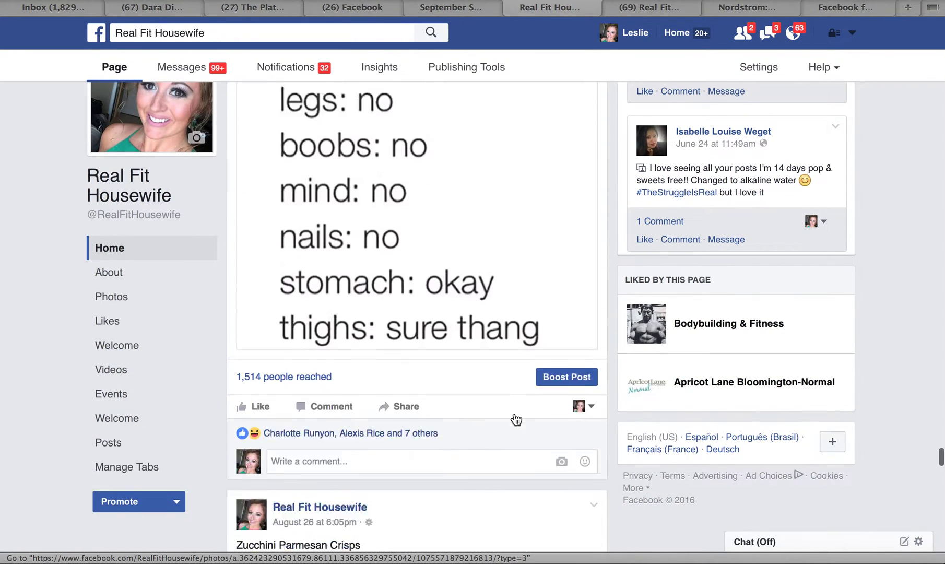
scroll(516, 419, down, 14)
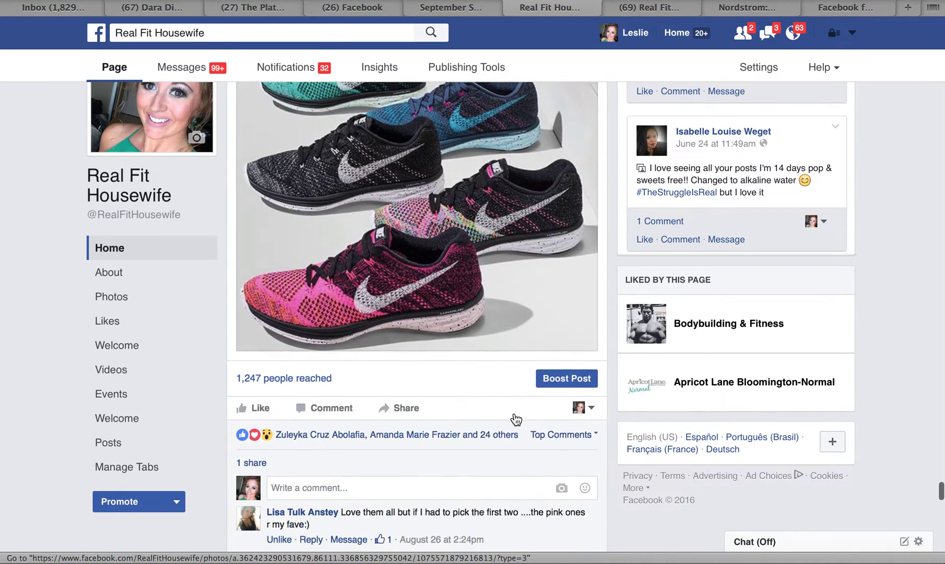
scroll(516, 420, down, 15)
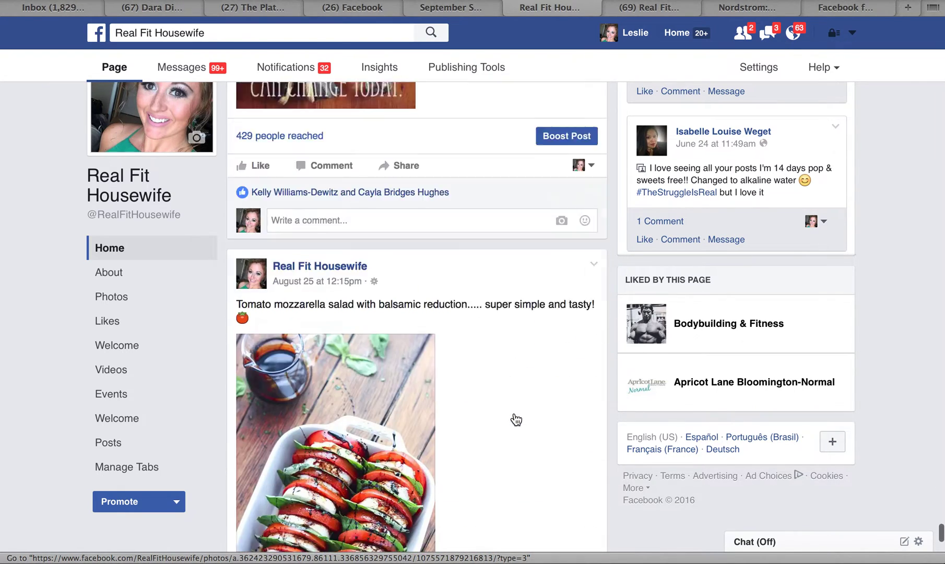
scroll(514, 413, down, 1)
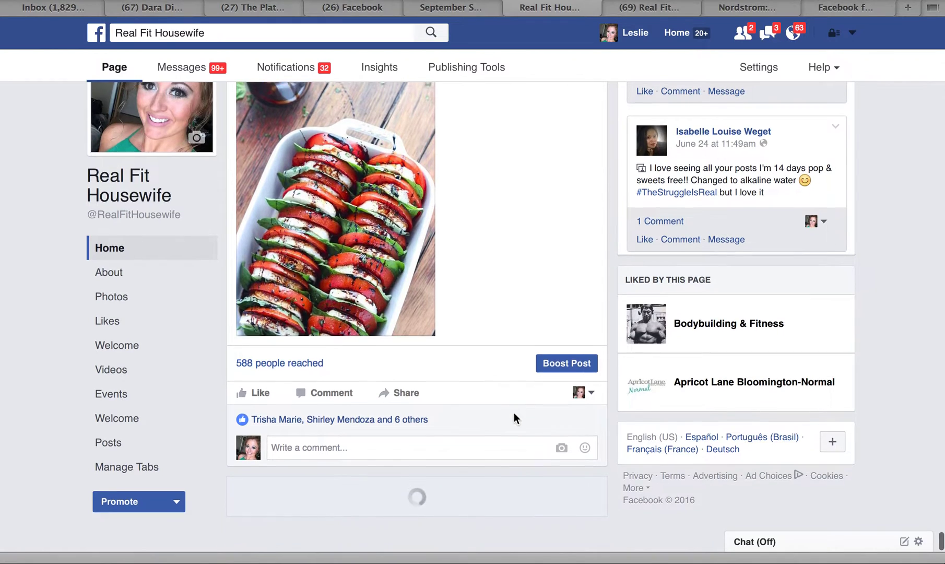
scroll(522, 444, up, 1)
scroll(526, 517, down, 16)
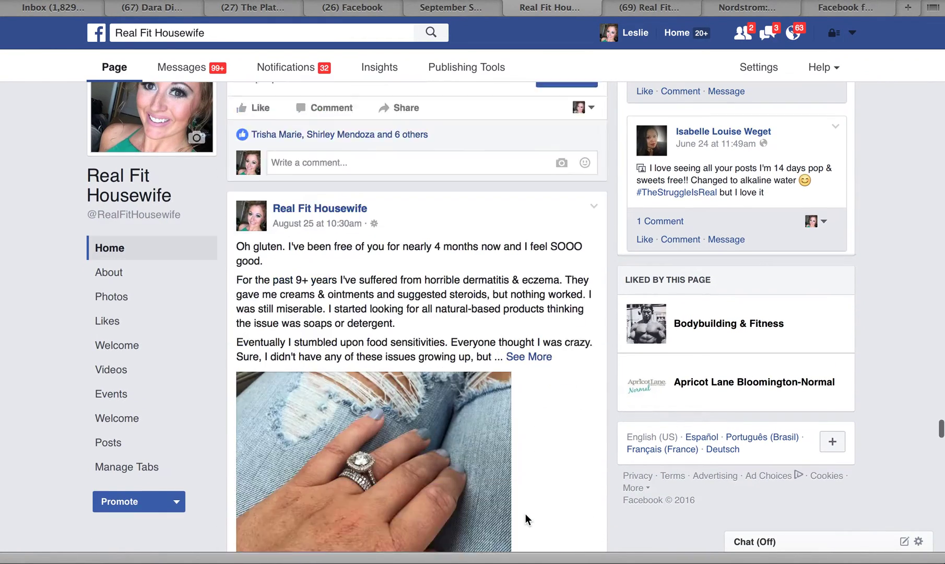
scroll(525, 517, down, 15)
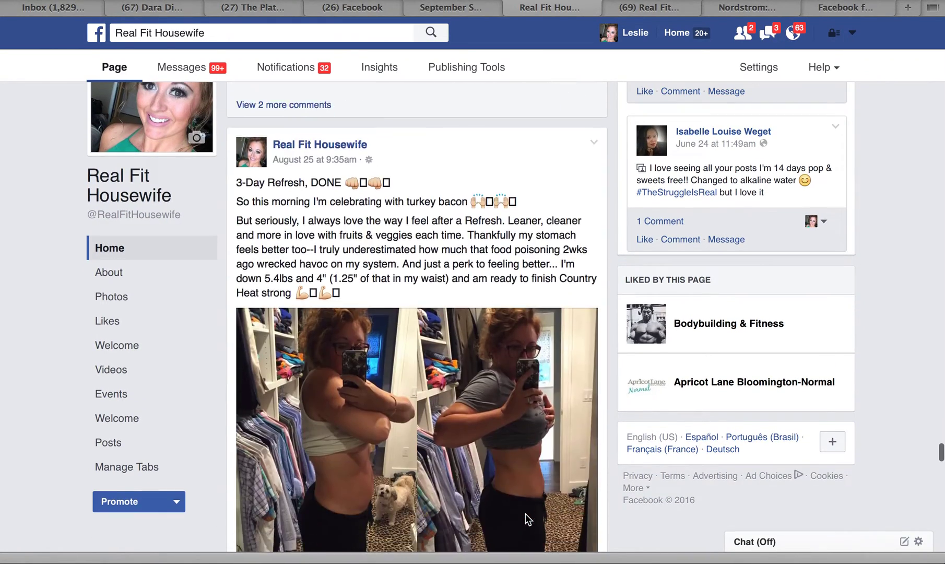
scroll(526, 516, down, 15)
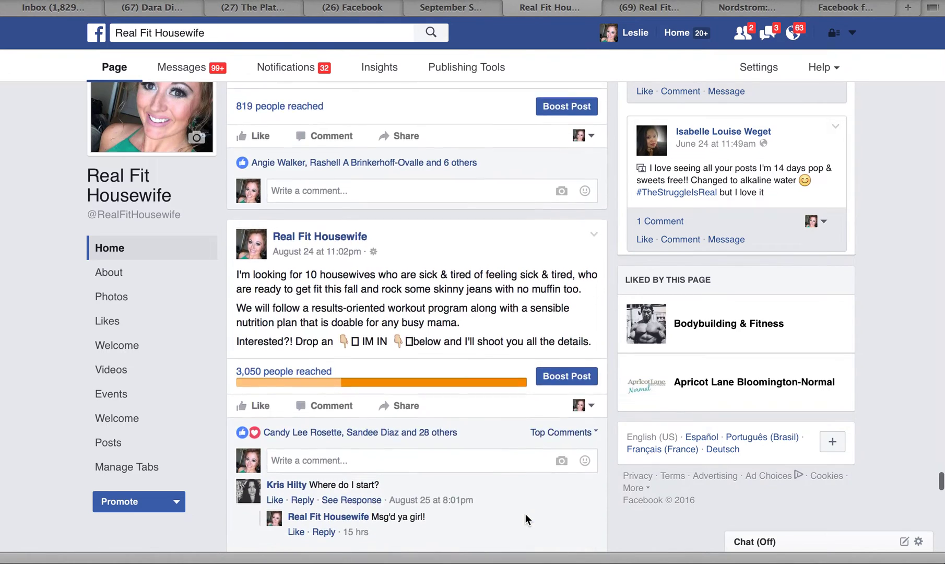
scroll(525, 516, down, 15)
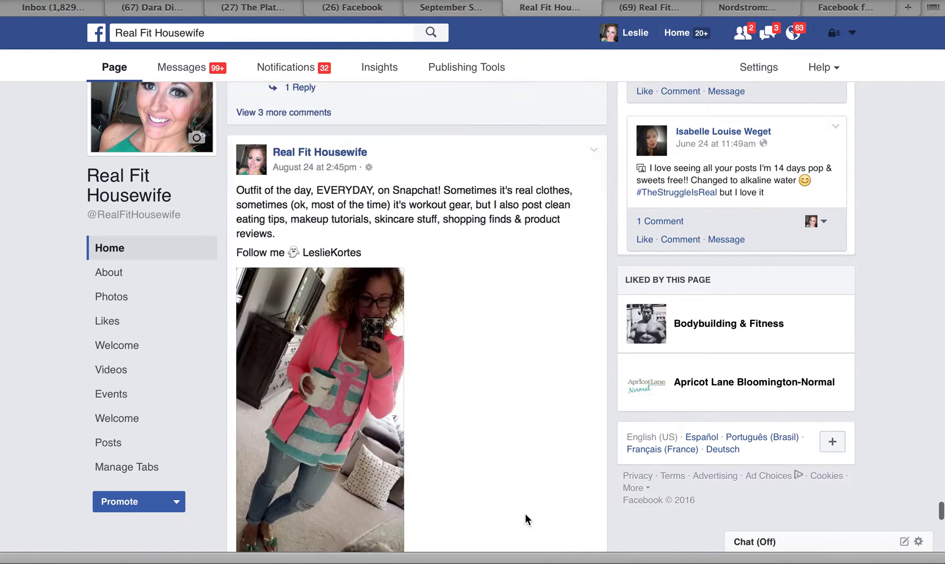
scroll(525, 513, down, 13)
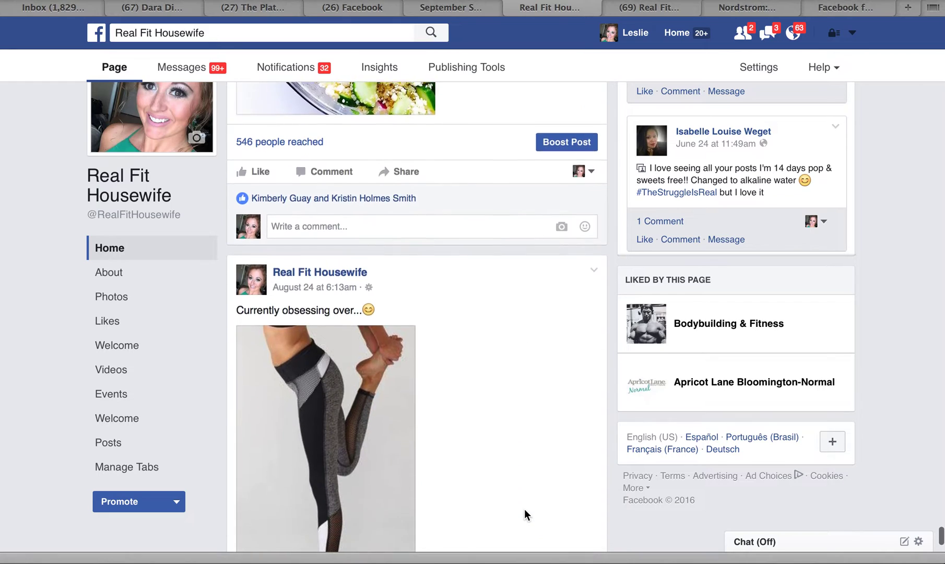
key(Home)
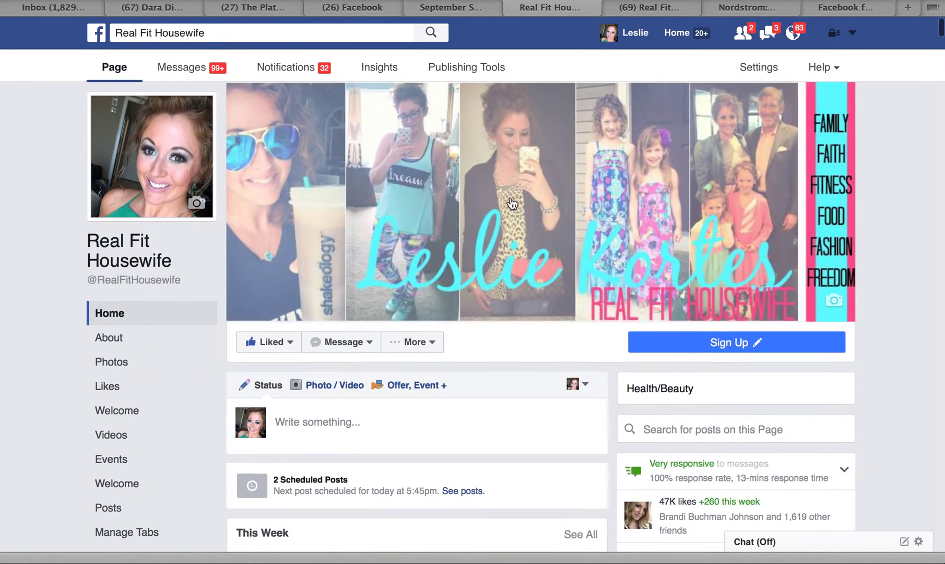
scroll(682, 425, down, 3)
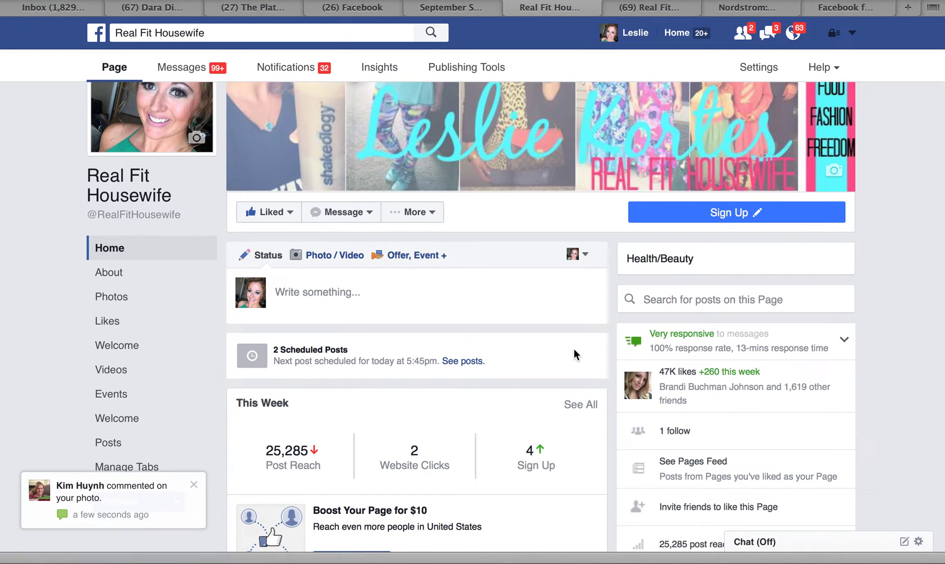
scroll(574, 349, up, 2)
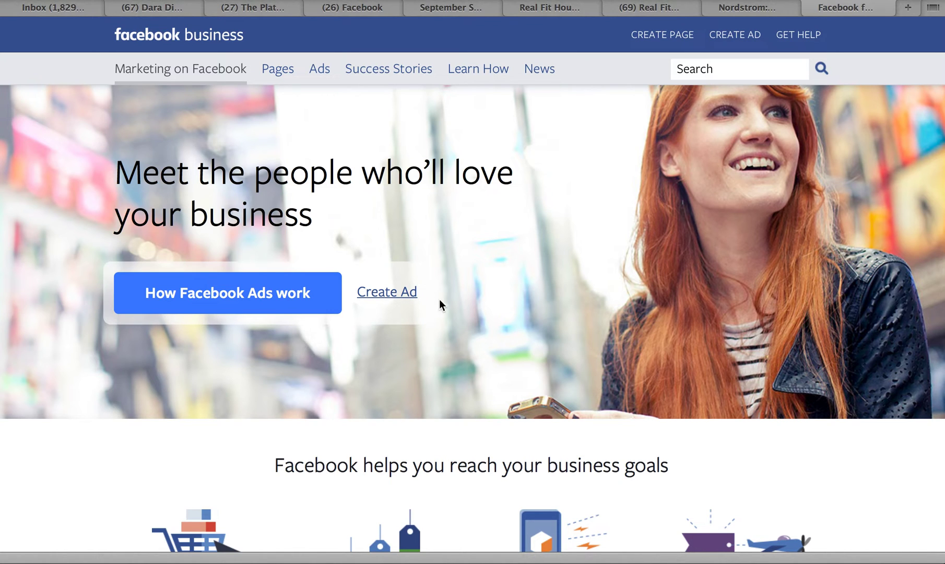
- Start creating an ad from the Facebook Business page and choose Promote your Page as the marketing objective
scroll(453, 345, down, 5)
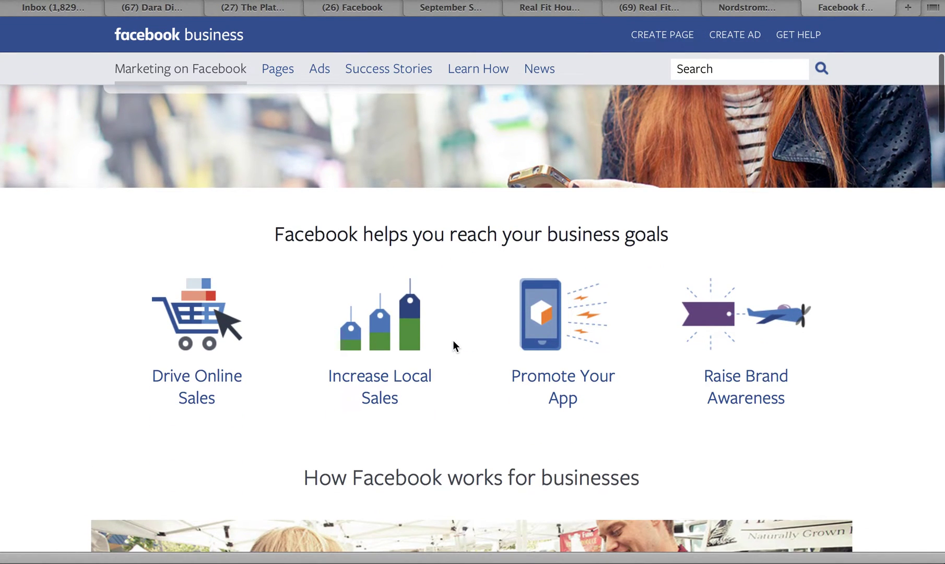
scroll(453, 345, down, 12)
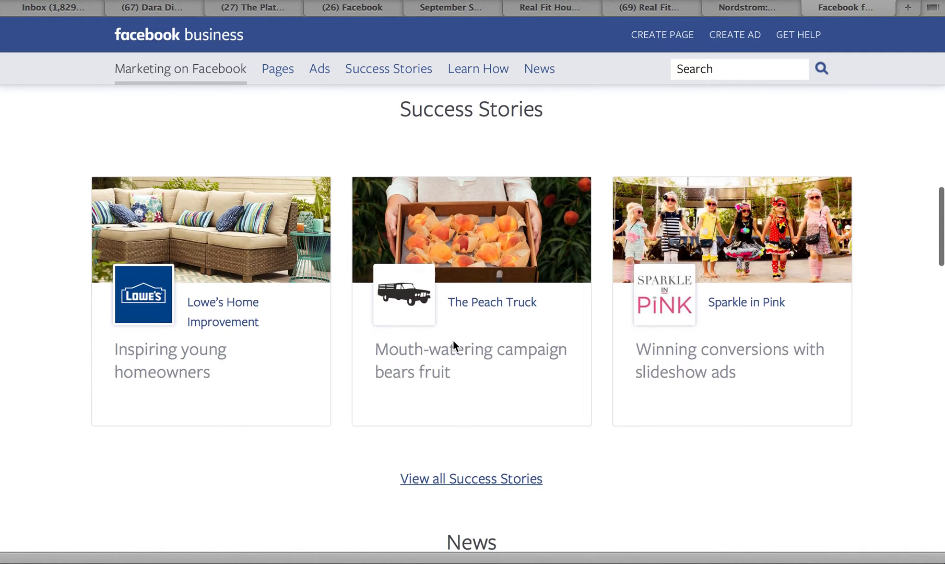
scroll(452, 340, up, 20)
click(387, 298)
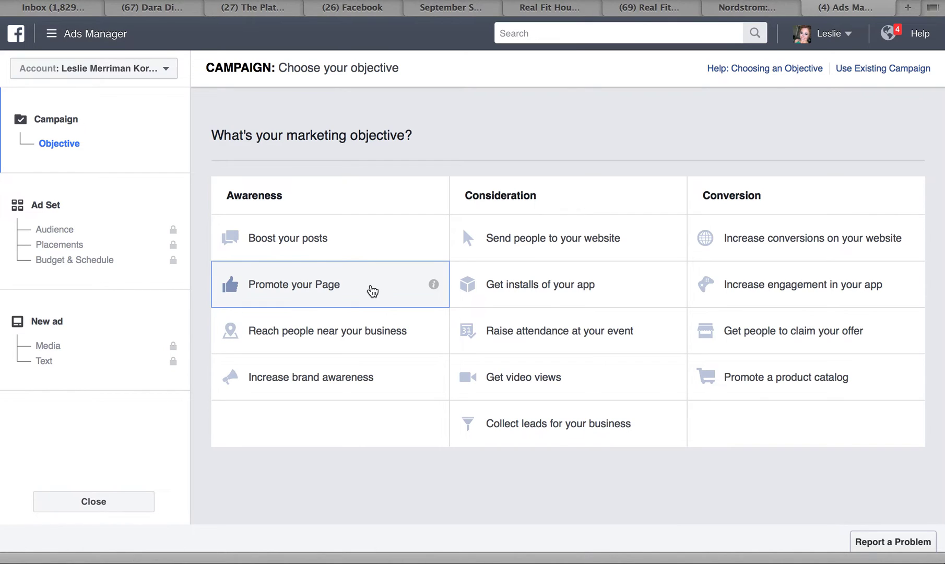
click(372, 291)
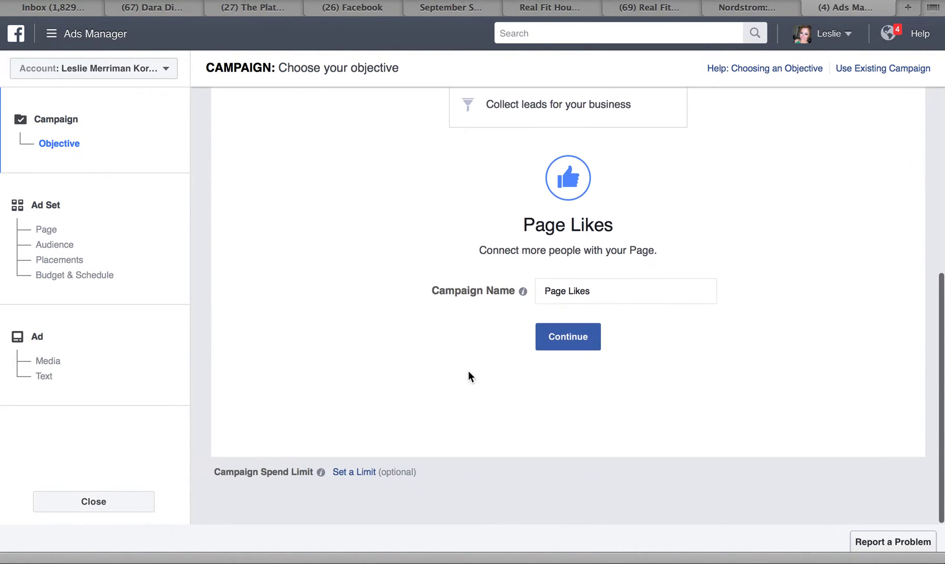
- Name the campaign Page Likes--RFH and continue to the ad set settings
click(621, 293)
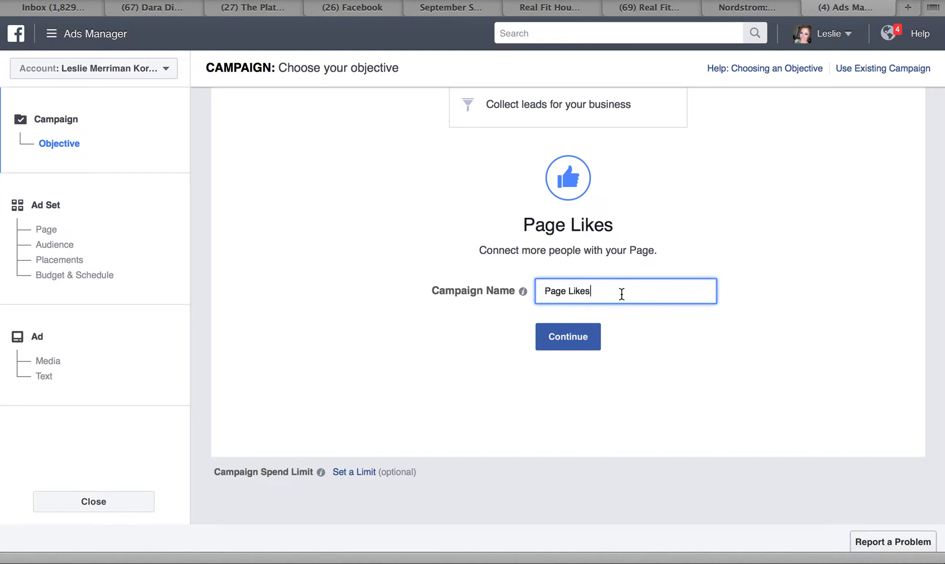
text(--September)
key(BackSpace)
key(BackSpace)
key(BackSpace)
key(BackSpace)
key(BackSpace)
key(BackSpace)
key(BackSpace)
key(BackSpace)
key(BackSpace)
text(RFH)
click(577, 341)
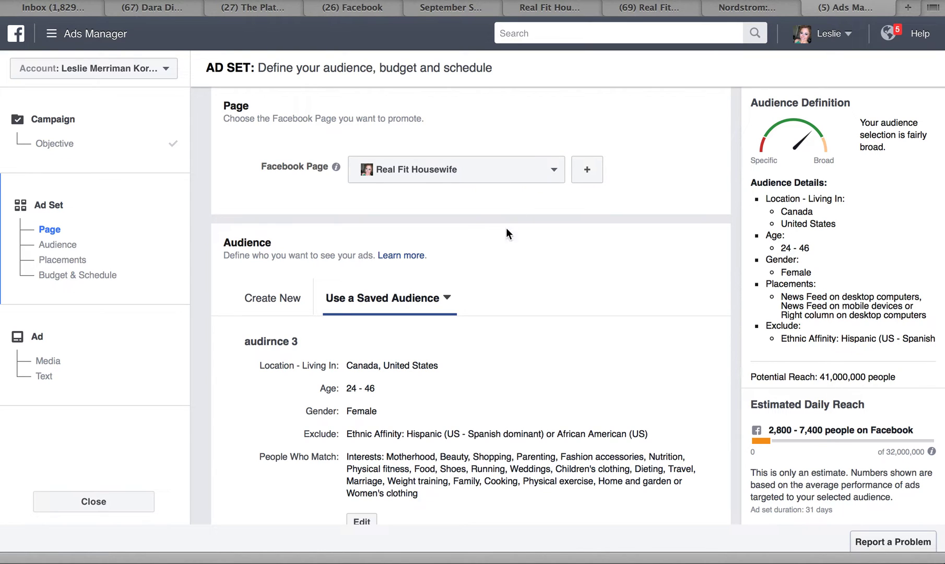
- Compare the saved audiences' details and apply Audience 1 to the ad set
scroll(457, 305, down, 1)
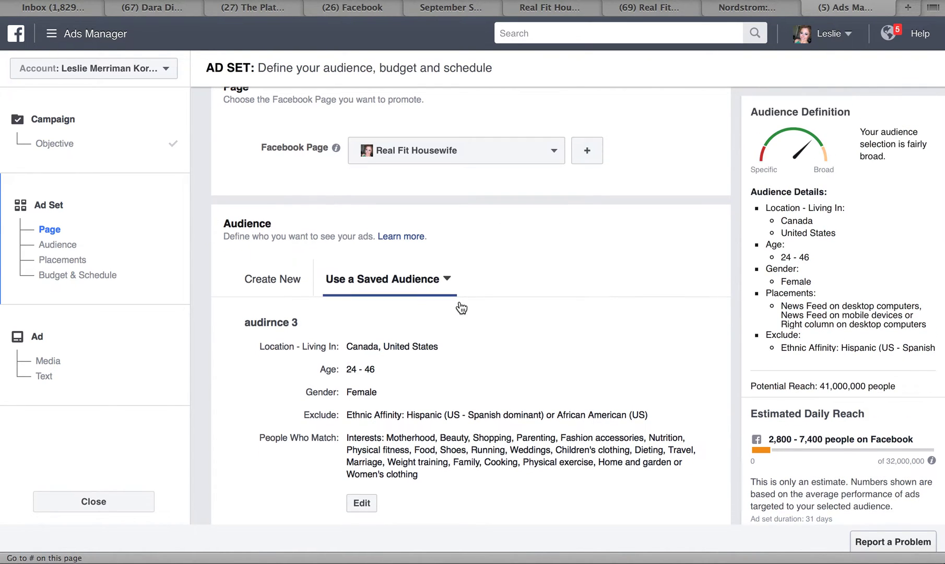
scroll(461, 309, down, 3)
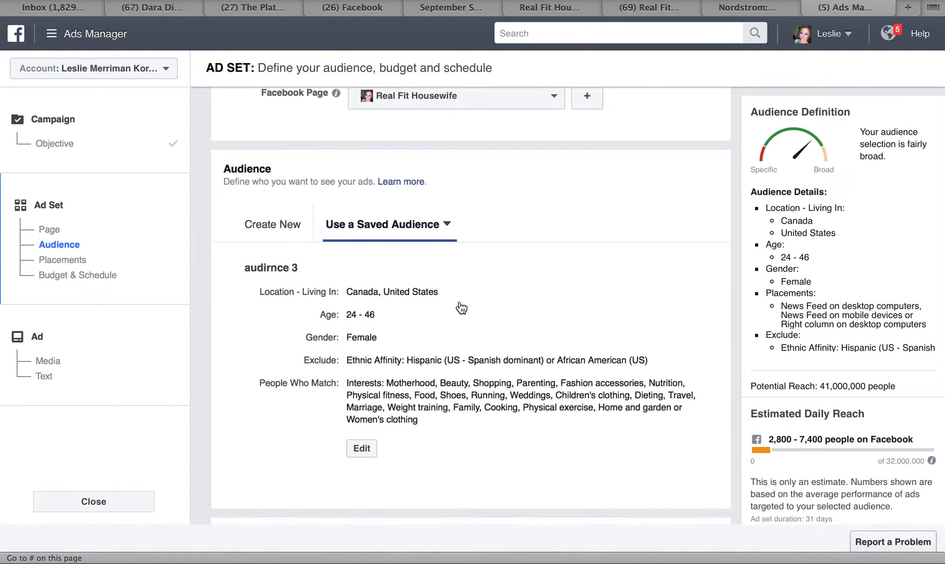
click(448, 226)
mouse_move(428, 376)
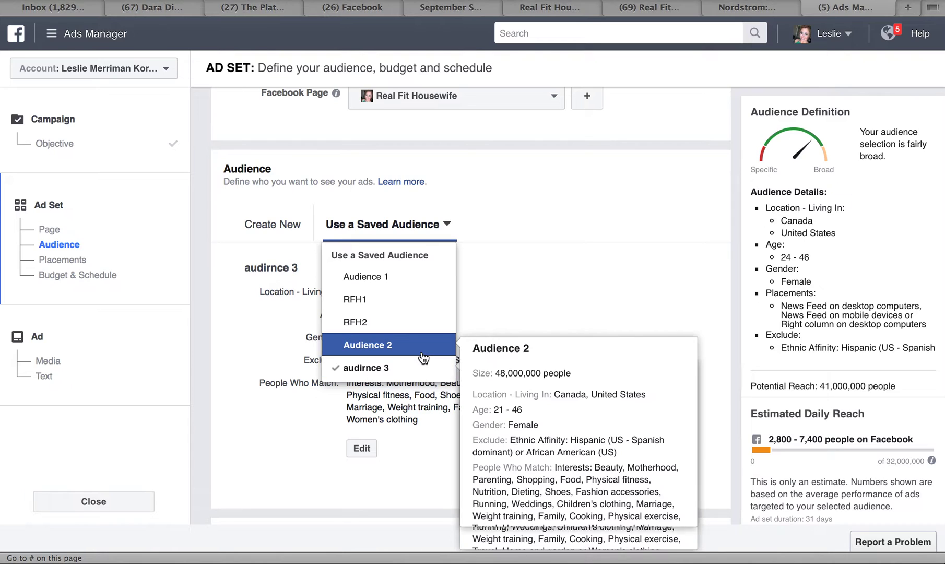
mouse_move(432, 318)
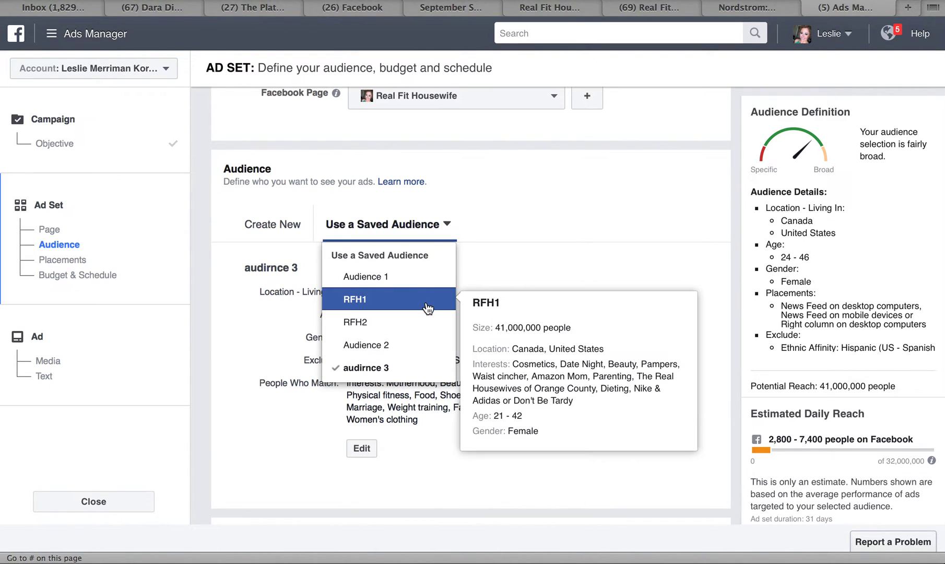
click(424, 277)
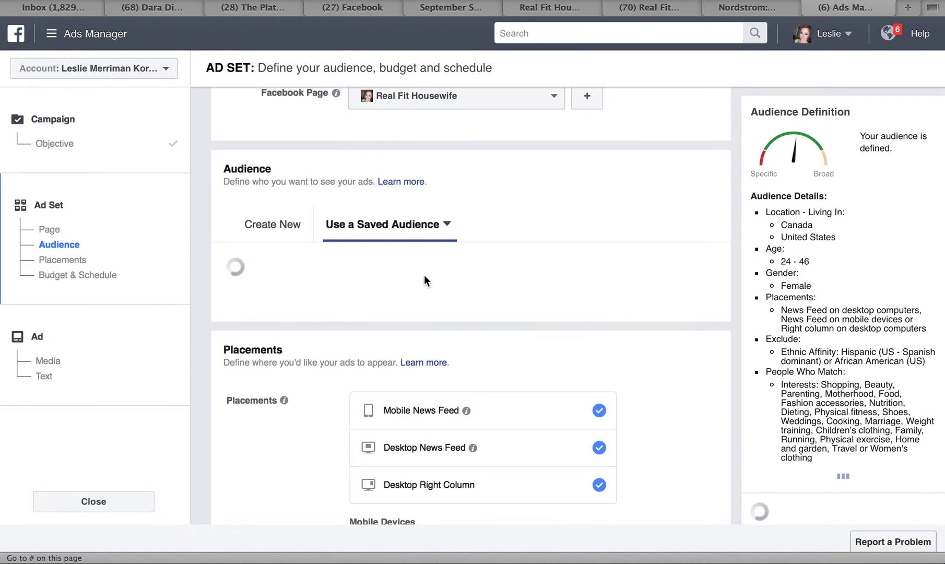
- Start a new audience for the ad set and choose Everyone in this location as the location scope
click(281, 231)
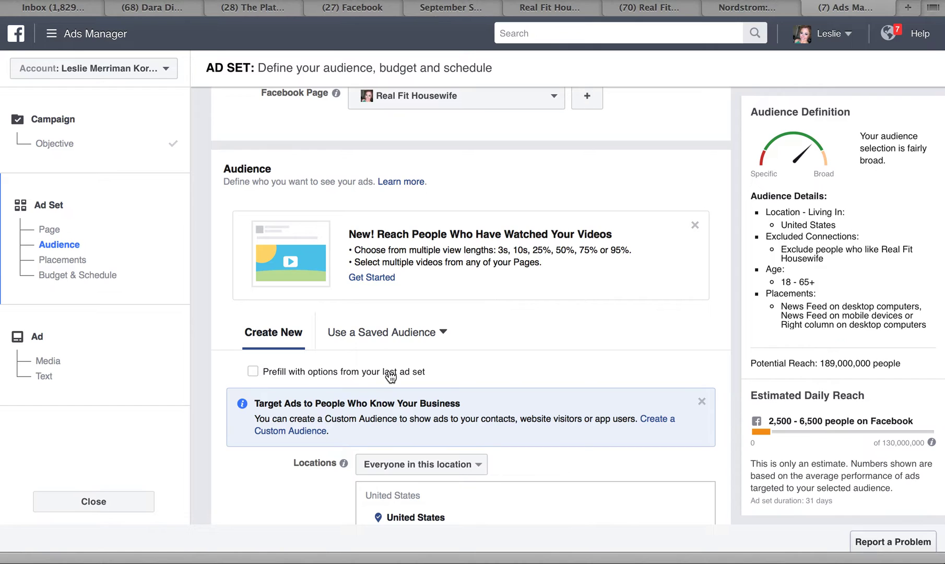
scroll(390, 371, down, 1)
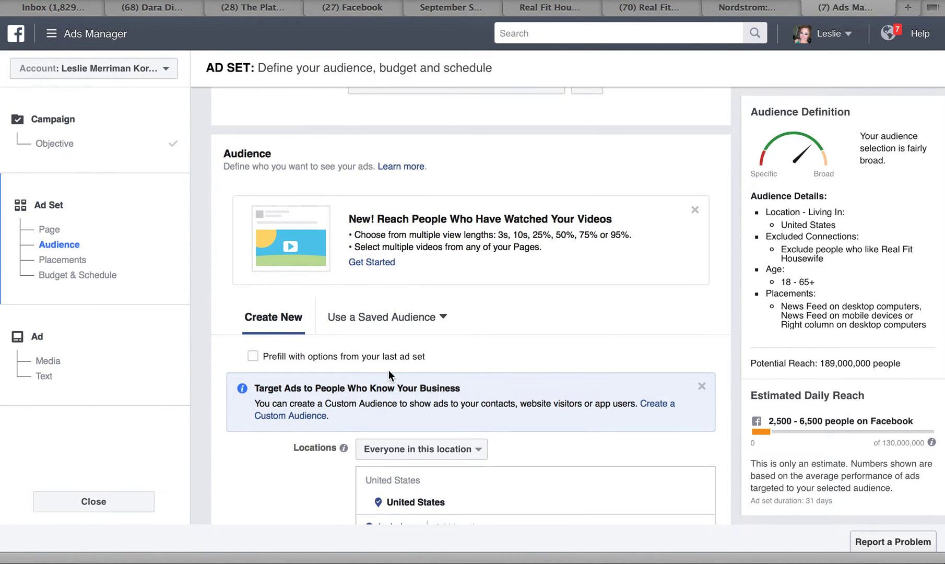
scroll(388, 371, down, 1)
scroll(389, 369, down, 2)
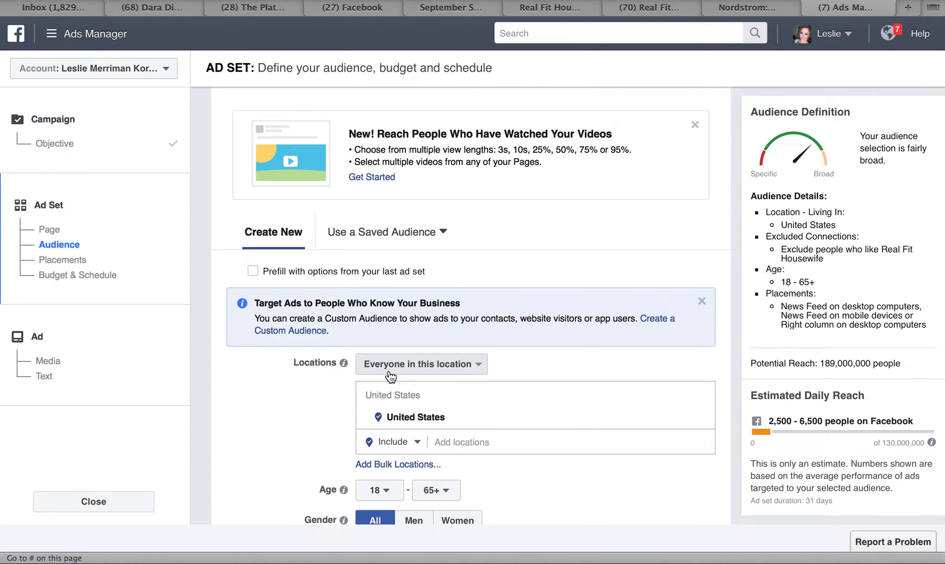
click(483, 367)
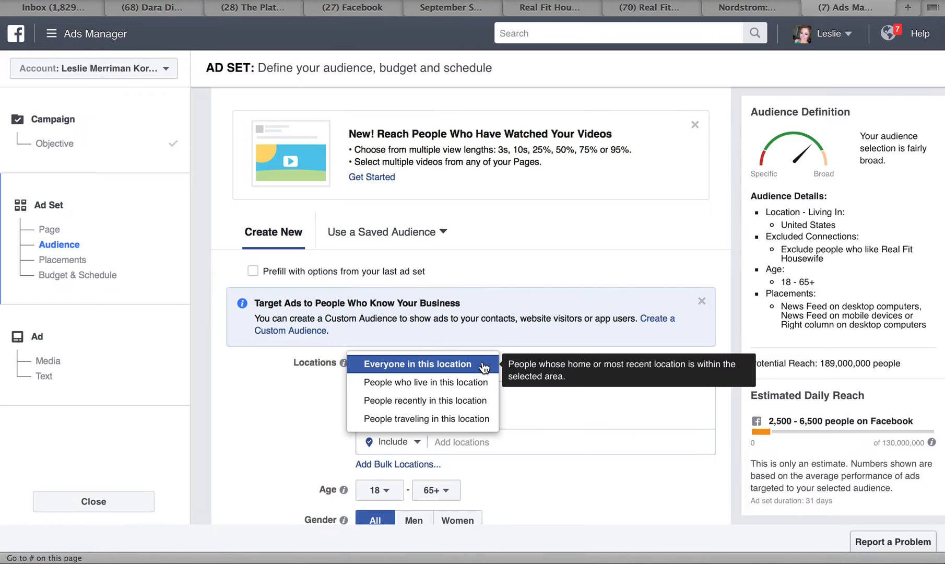
click(483, 367)
- Add the country Canada to the audience's included locations alongside the United States
scroll(450, 390, down, 4)
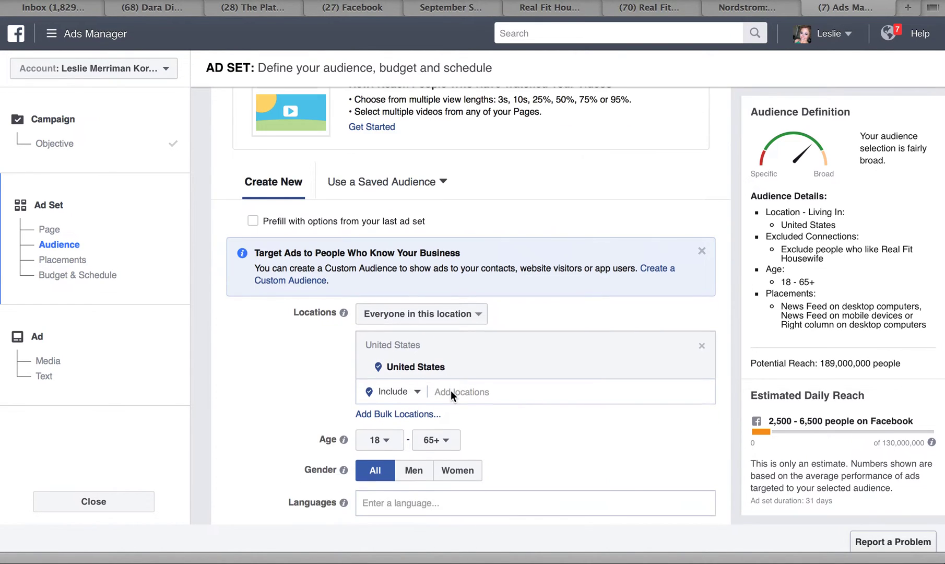
click(473, 295)
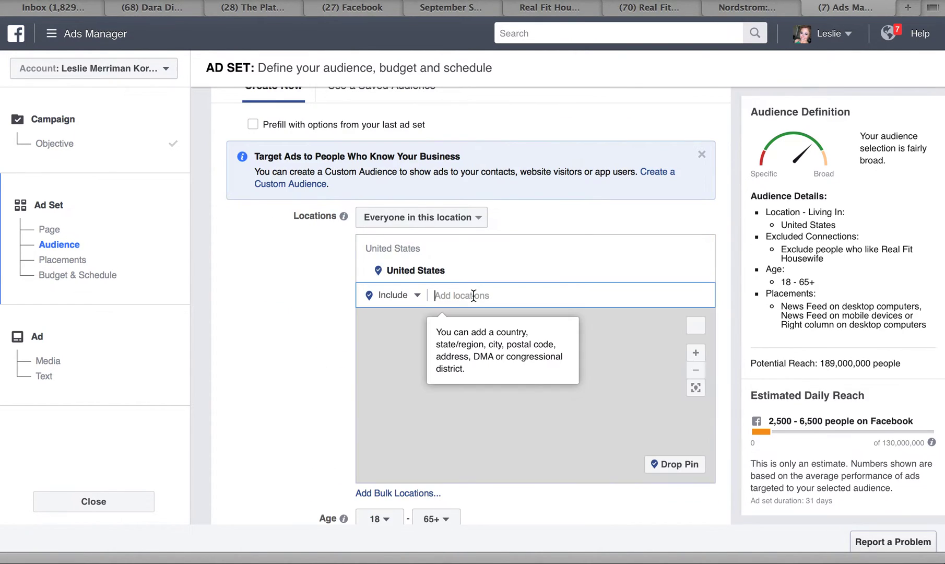
text(Canada)
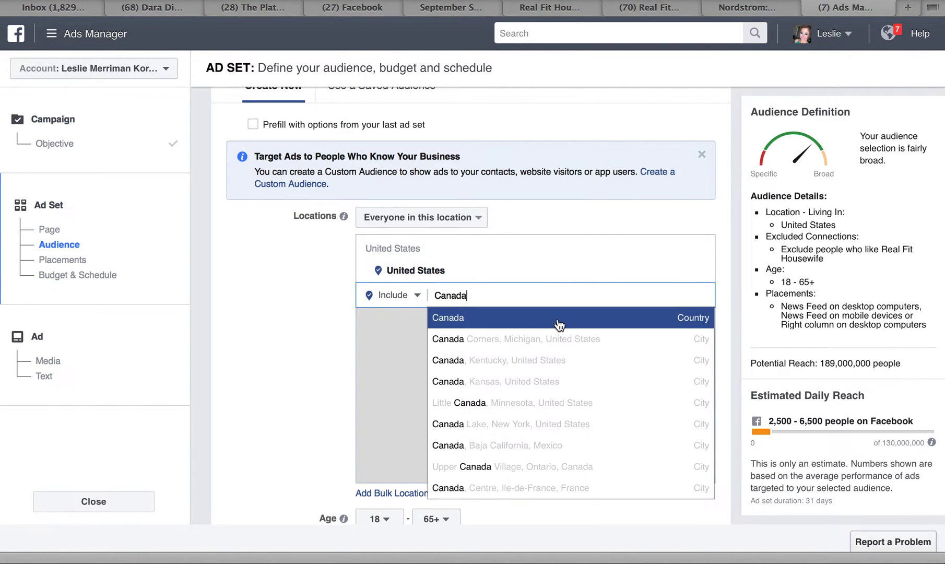
click(557, 325)
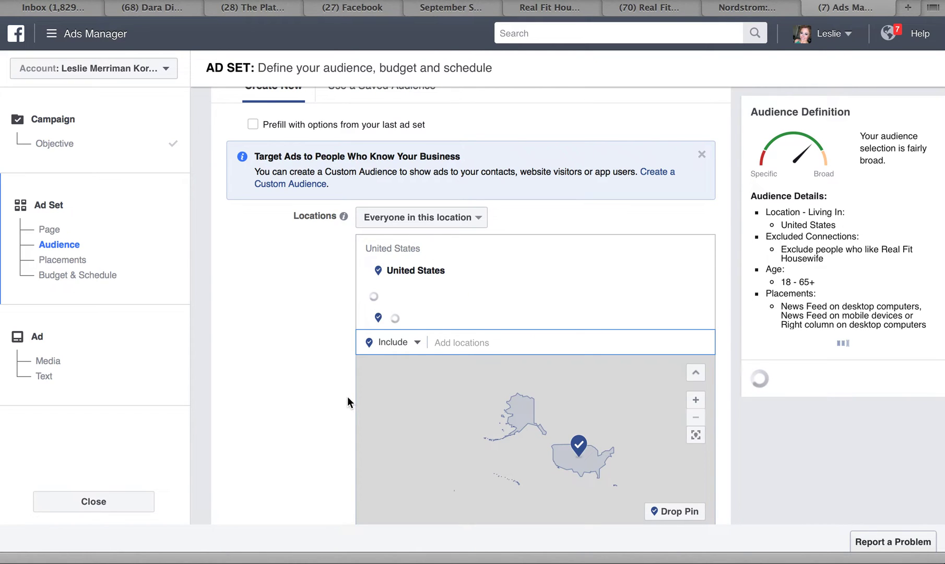
- Set the audience's age range to 28–48
scroll(347, 396, down, 3)
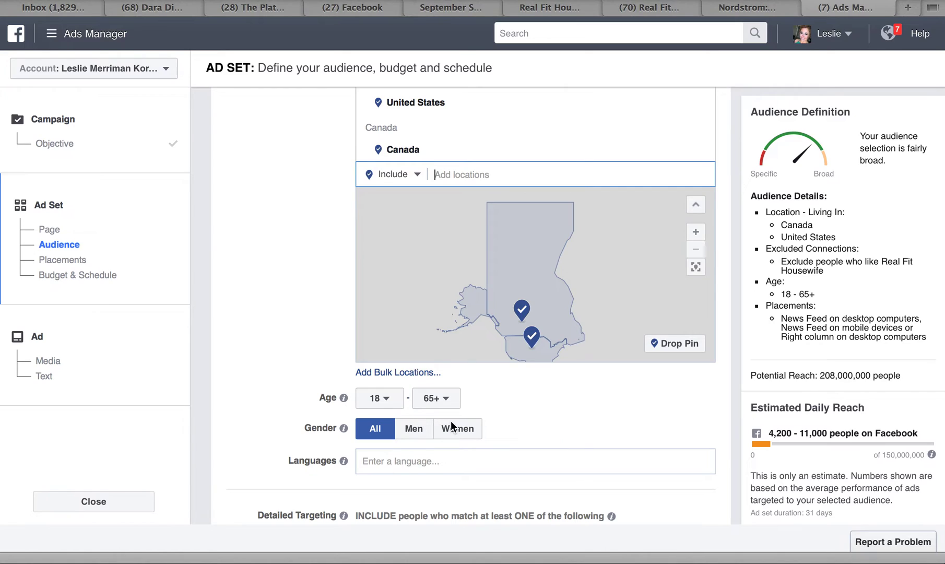
click(469, 449)
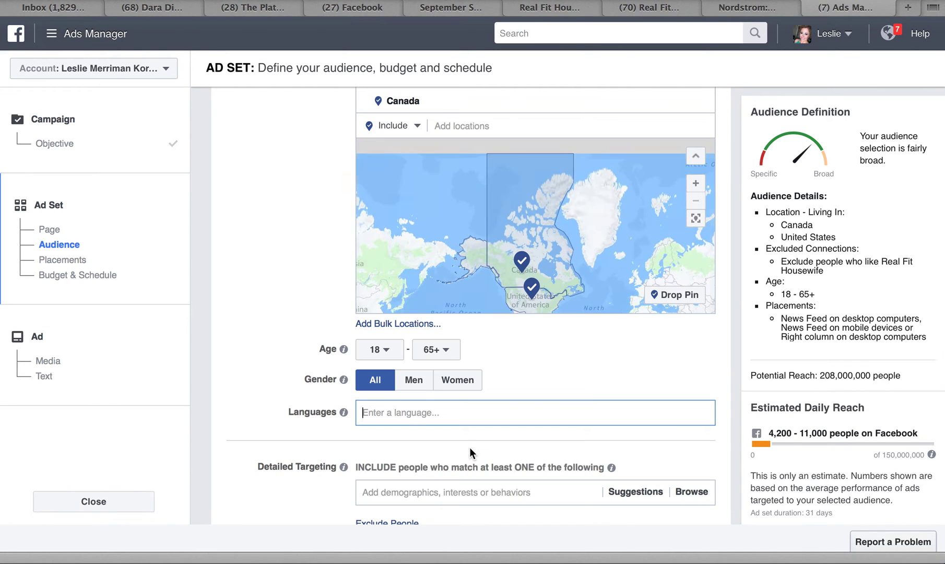
click(399, 357)
scroll(384, 298, down, 3)
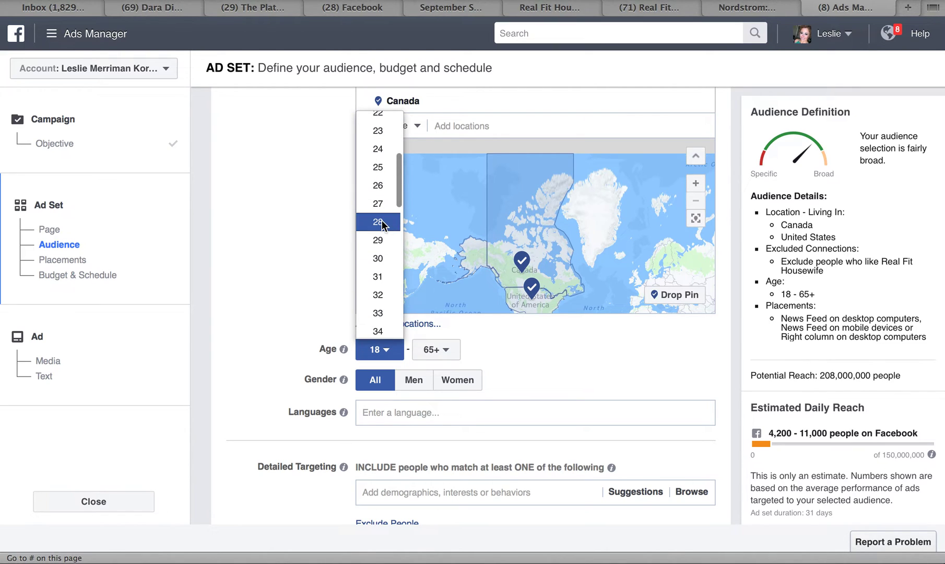
click(381, 222)
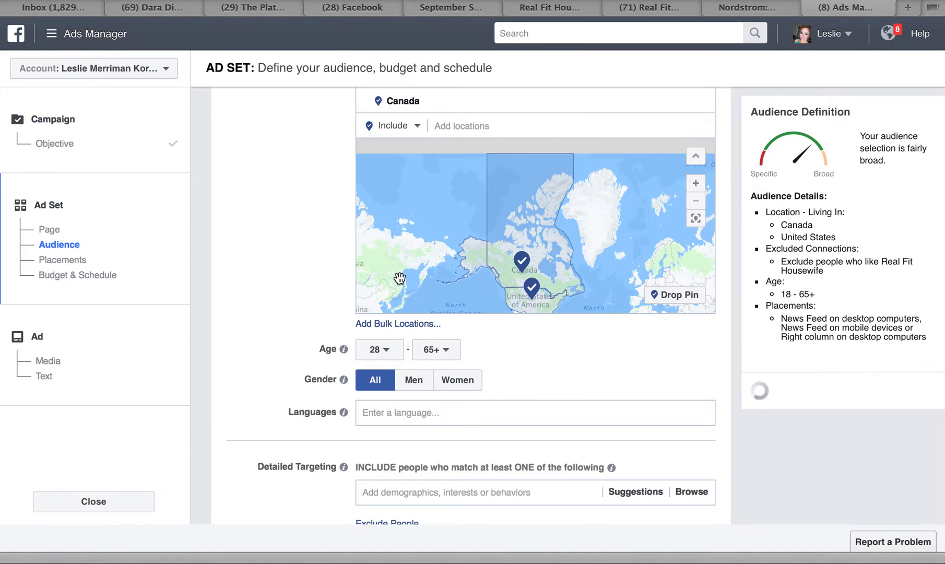
click(448, 356)
scroll(438, 319, down, 6)
scroll(439, 317, down, 3)
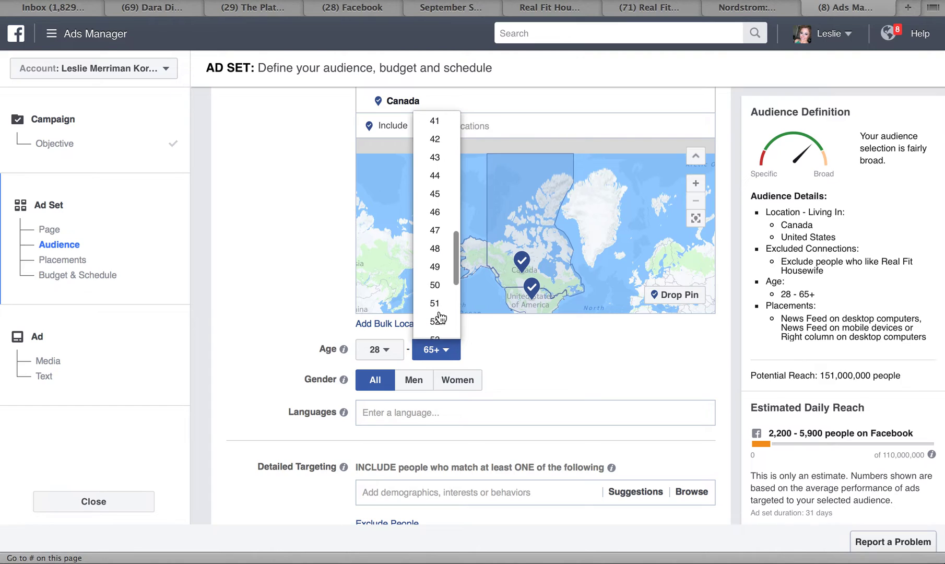
click(437, 250)
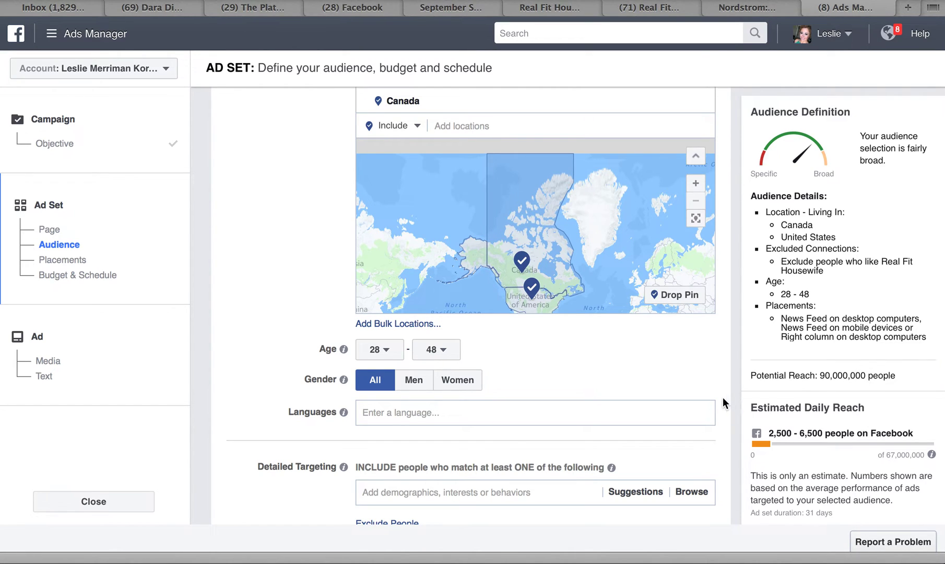
- Limit the audience to women and set its language to English (All)
click(466, 387)
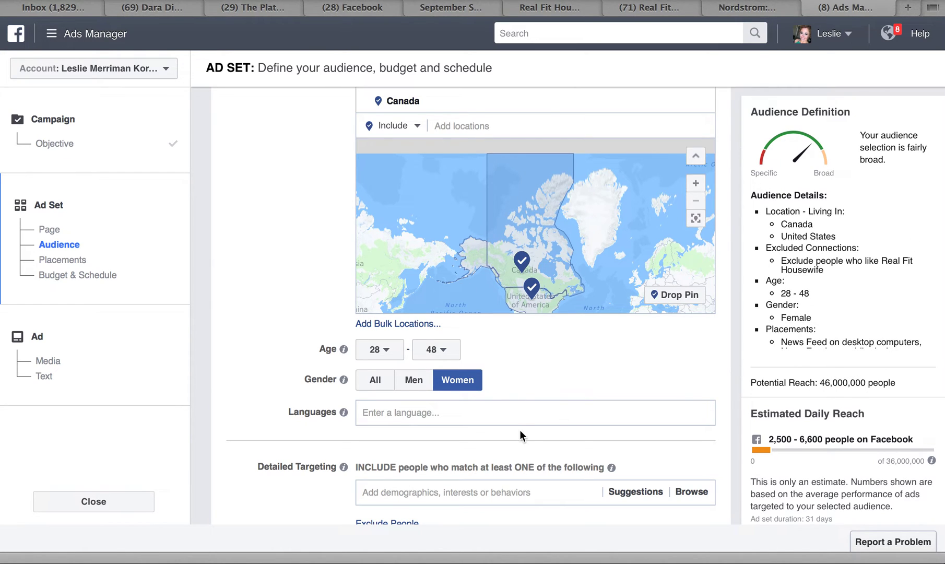
scroll(528, 430, down, 3)
click(469, 312)
text(Eng)
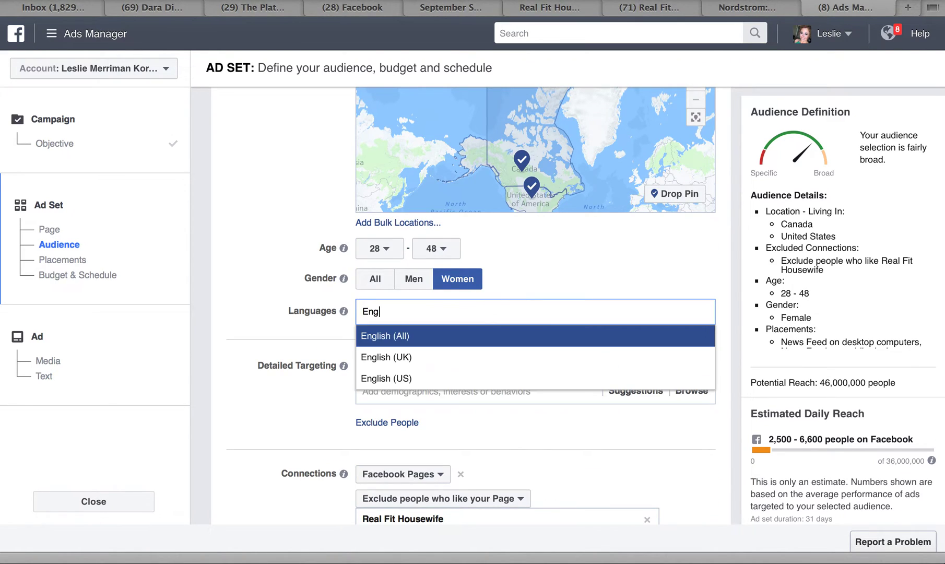
key(Return)
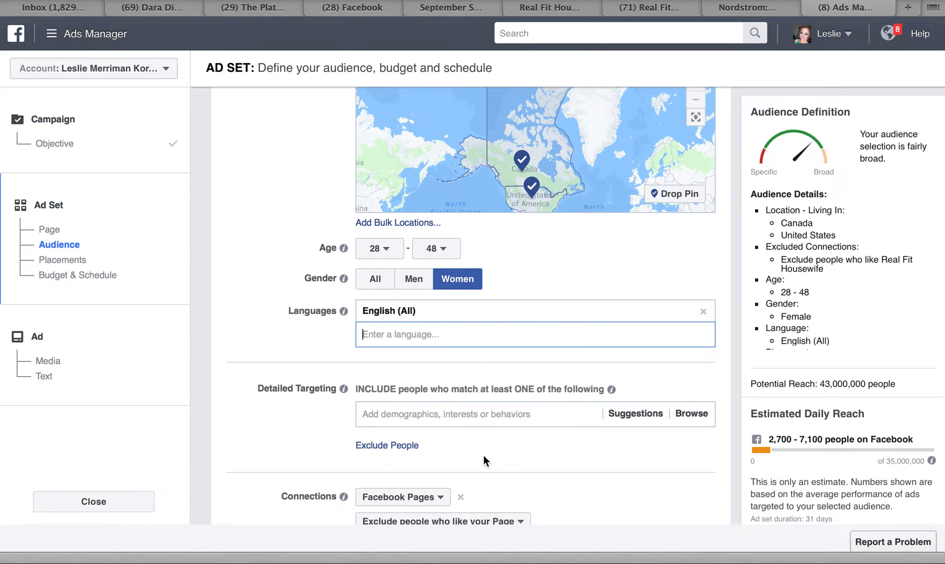
- Open the audience's detailed targeting suggestions for adding interests
scroll(483, 455, down, 3)
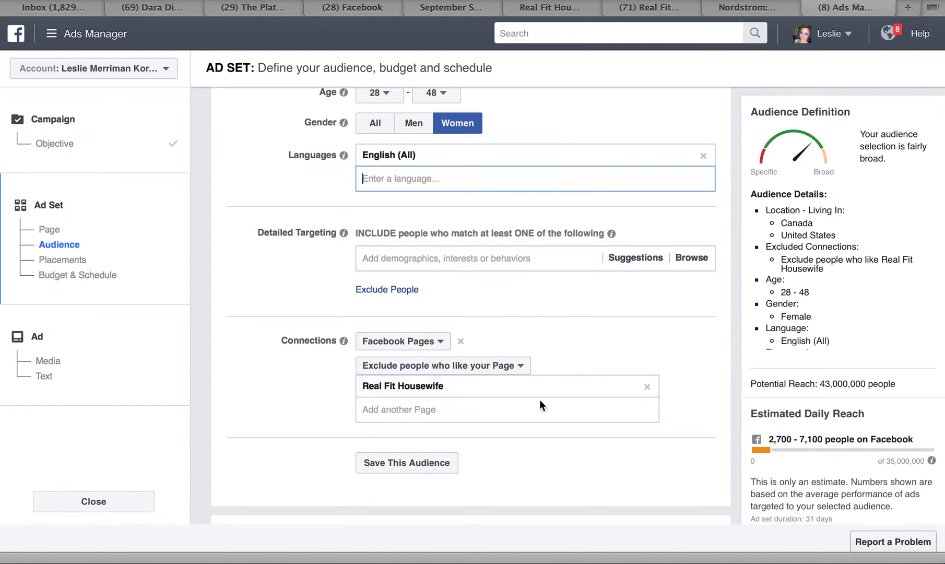
click(530, 263)
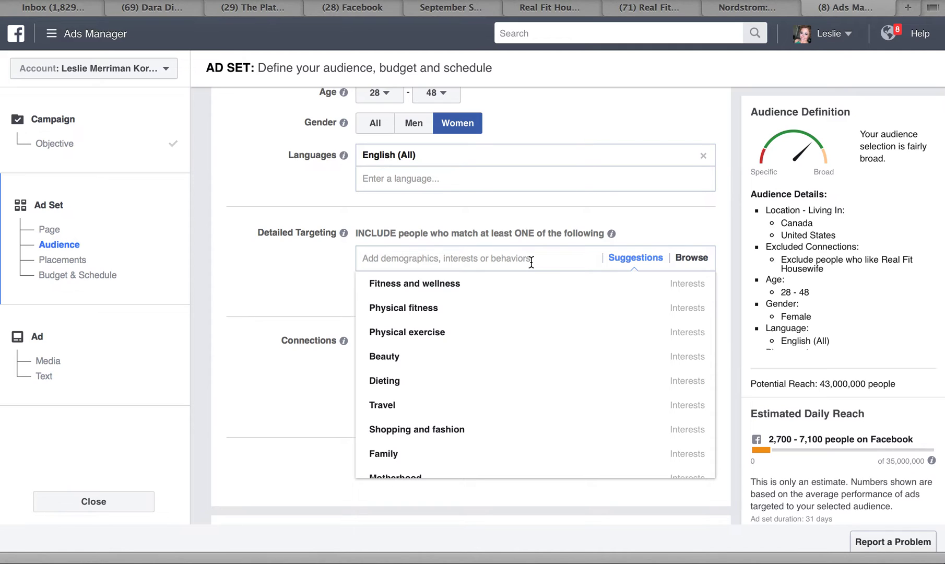
text(Kardash)
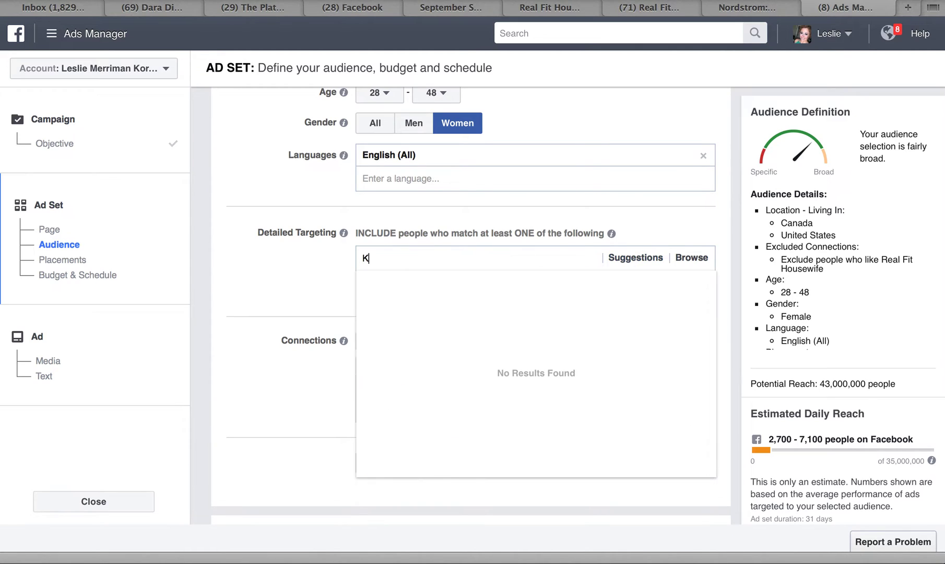
key(BackSpace)
key(BackSpace)
key(BackSpace)
key(BackSpace)
key(BackSpace)
key(BackSpace)
key(BackSpace)
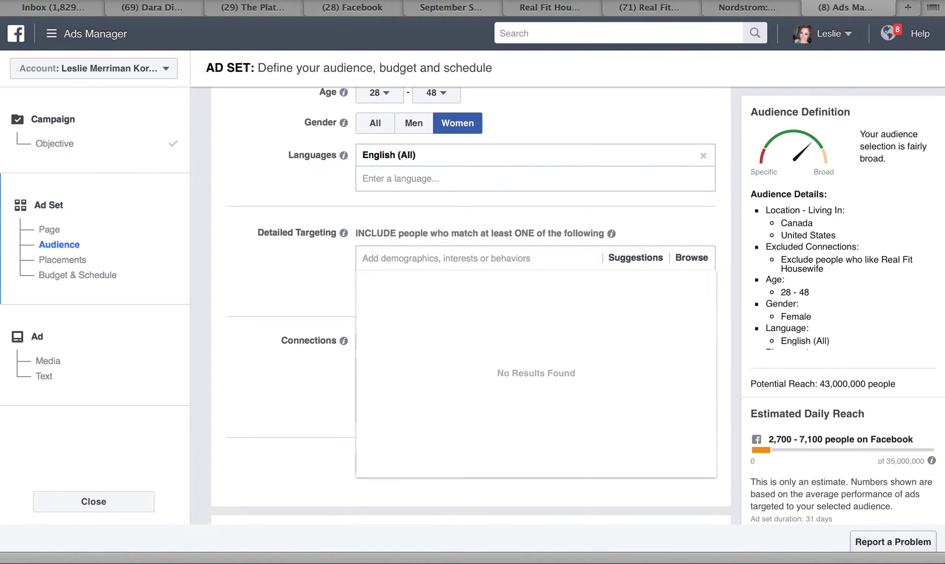
- Add the interests Shopping and TV reality shows to the audience's detailed targeting
text(shopping)
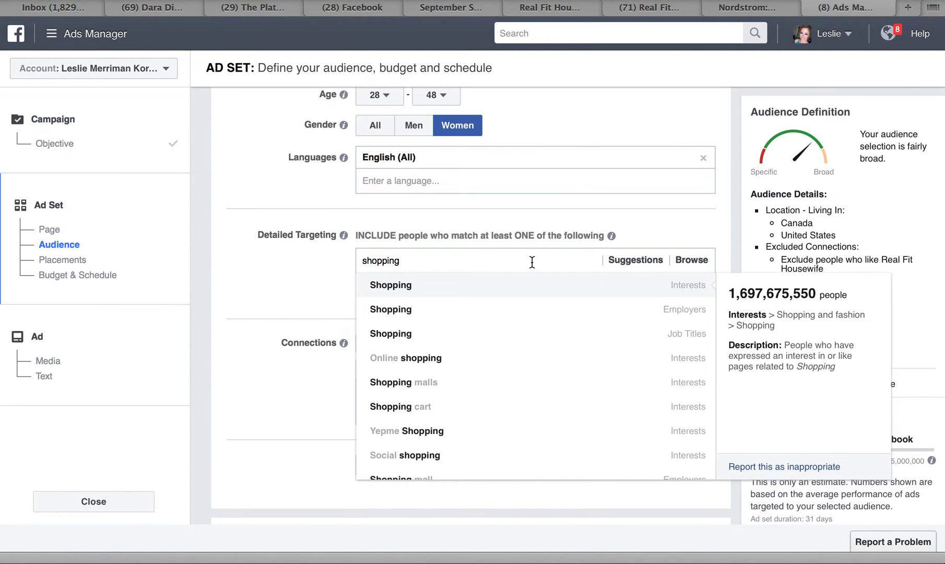
key(Return)
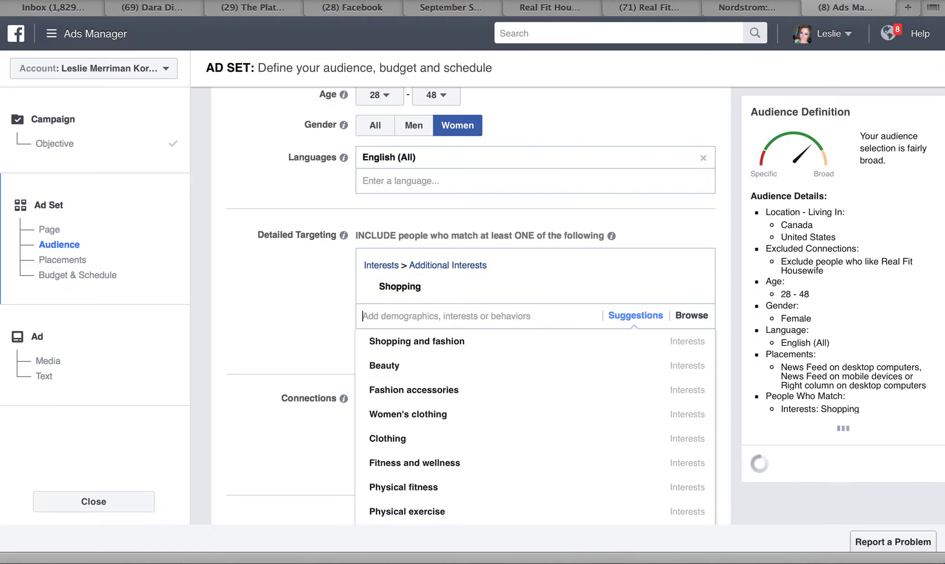
text(reality)
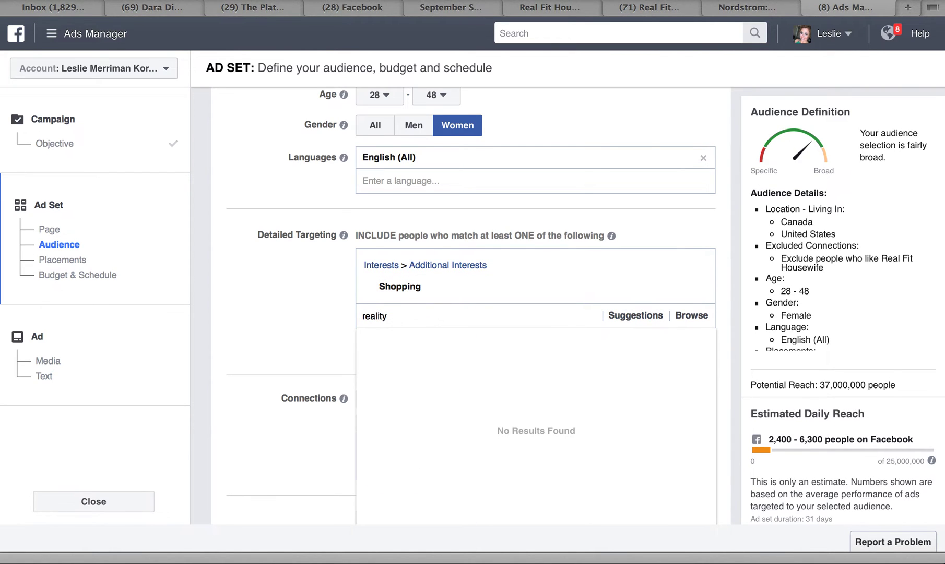
key(Down)
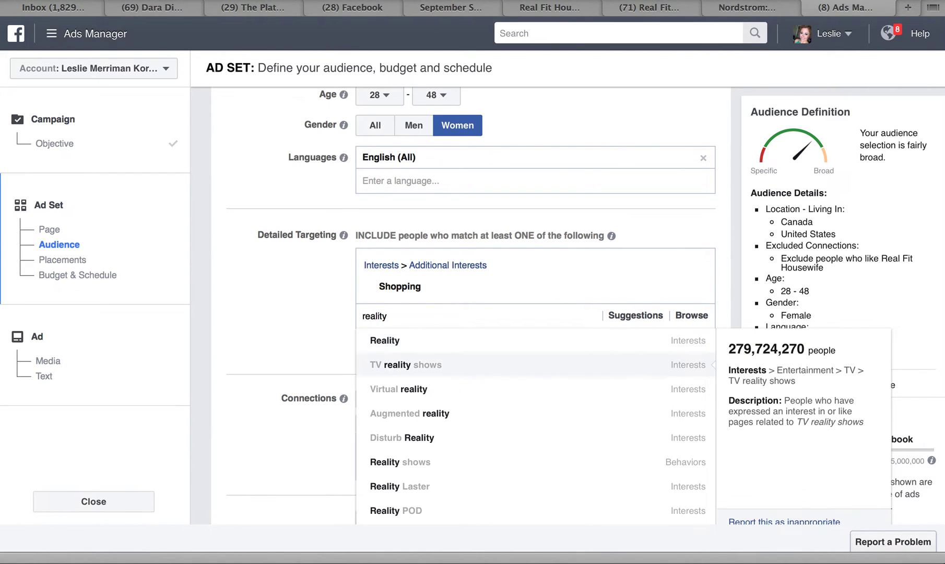
key(Return)
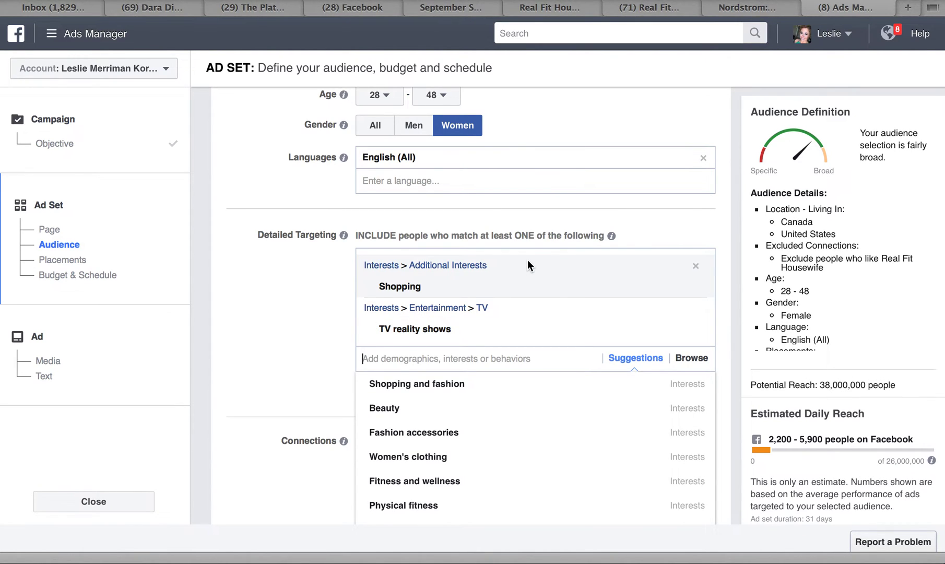
- Include the Beauty and Oprah Winfrey interests in the detailed targeting
text(beauty)
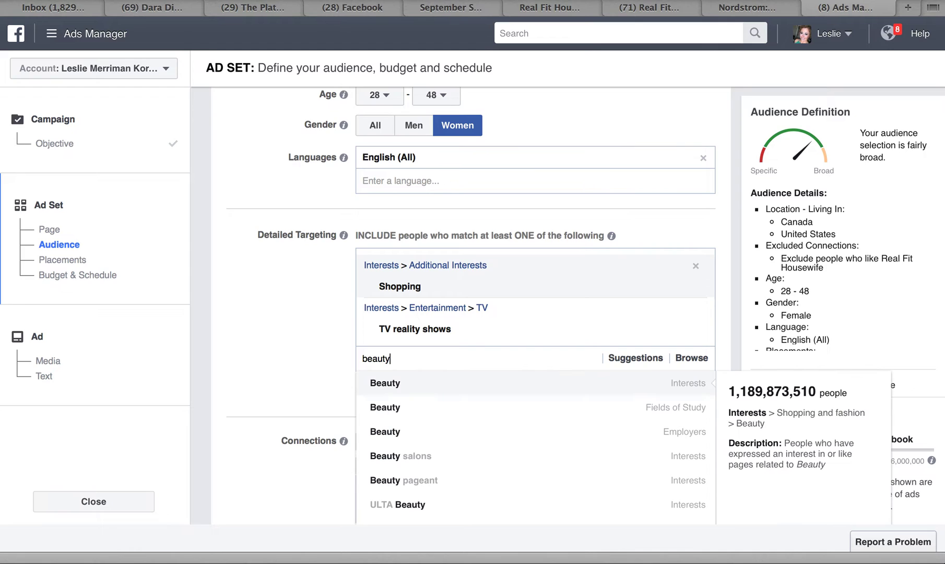
key(Return)
text(oprah)
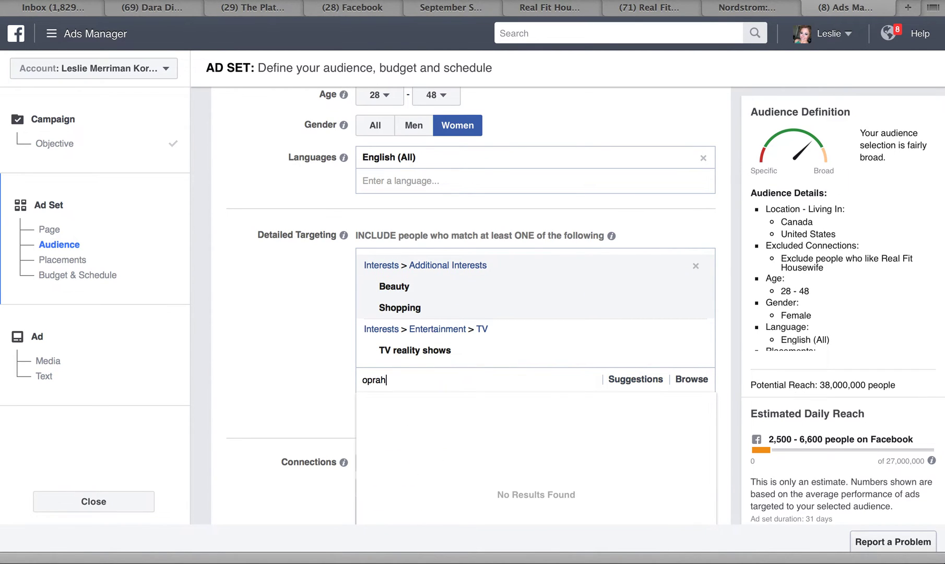
key(Return)
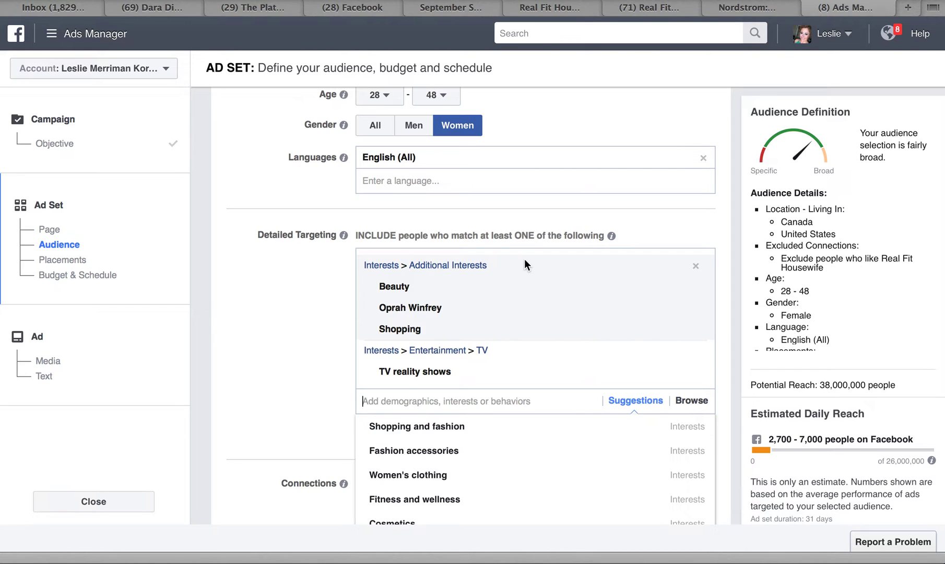
- Add the Country music and Gucci interests to the detailed targeting
text(country)
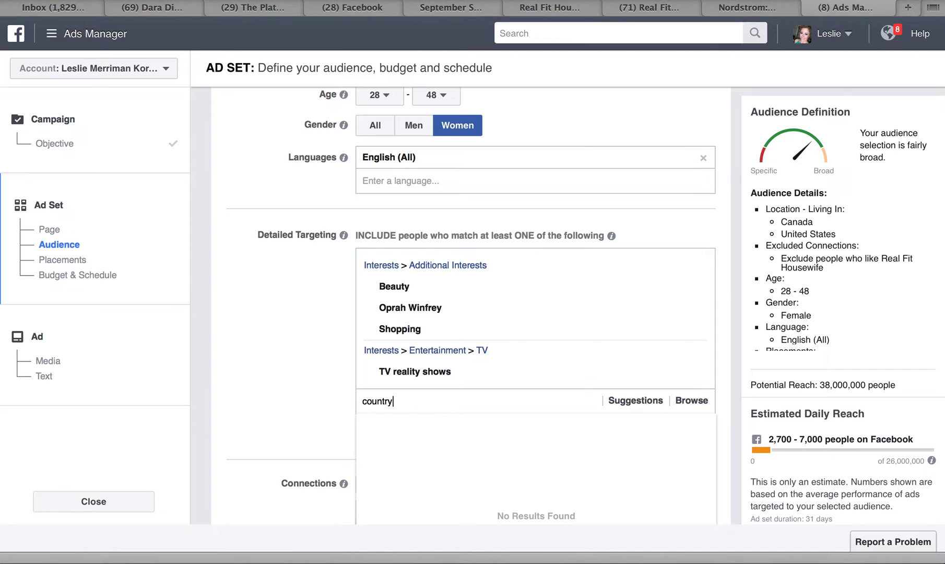
text( music)
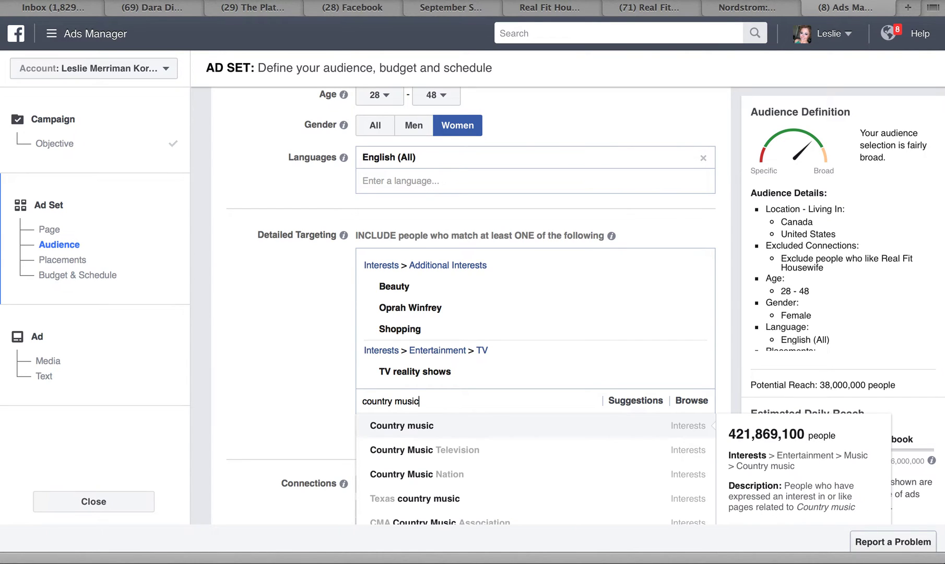
key(Return)
scroll(476, 308, down, 3)
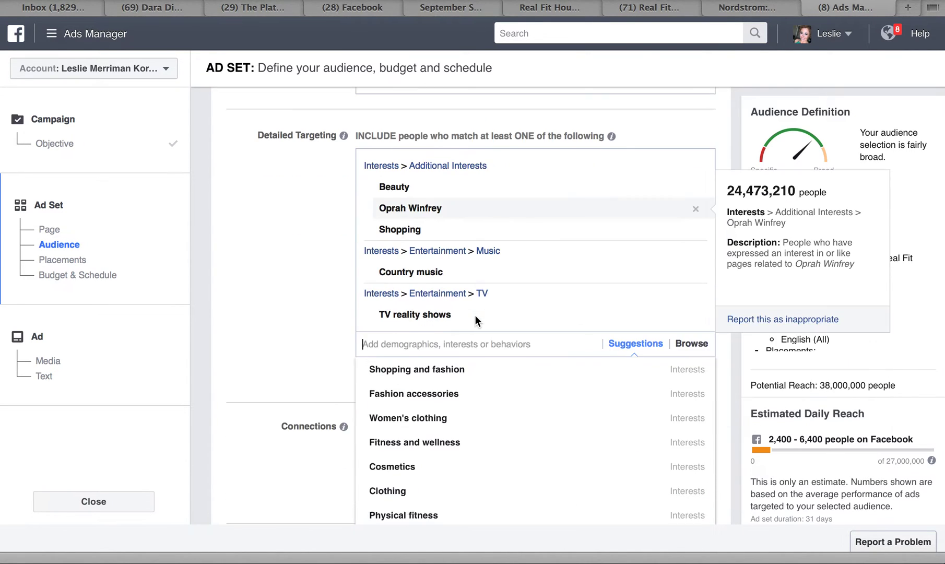
scroll(460, 330, down, 2)
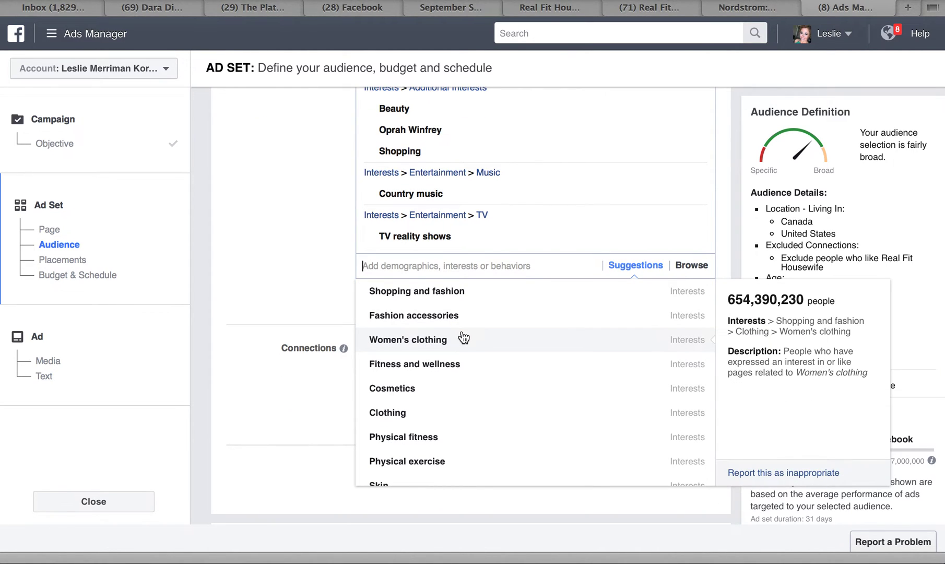
text(gucci)
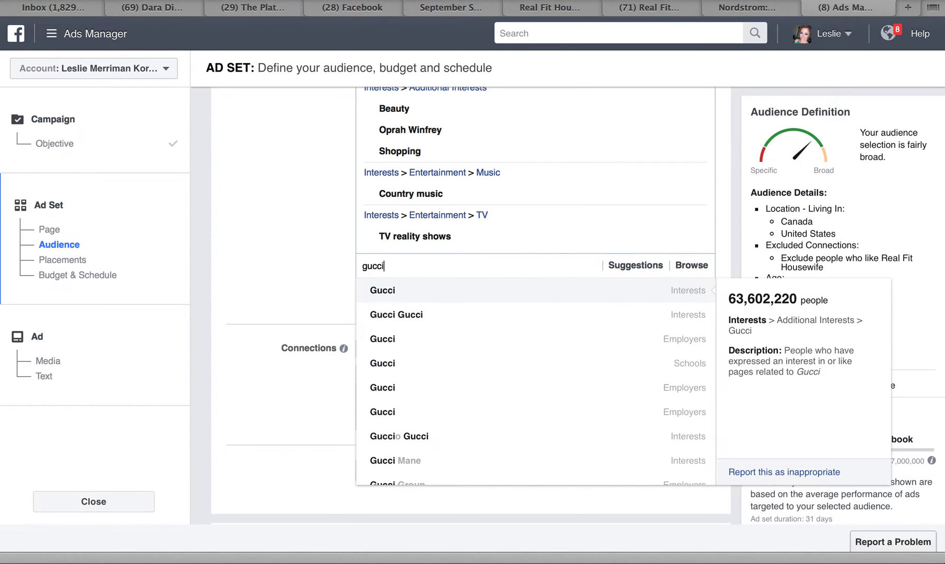
key(Return)
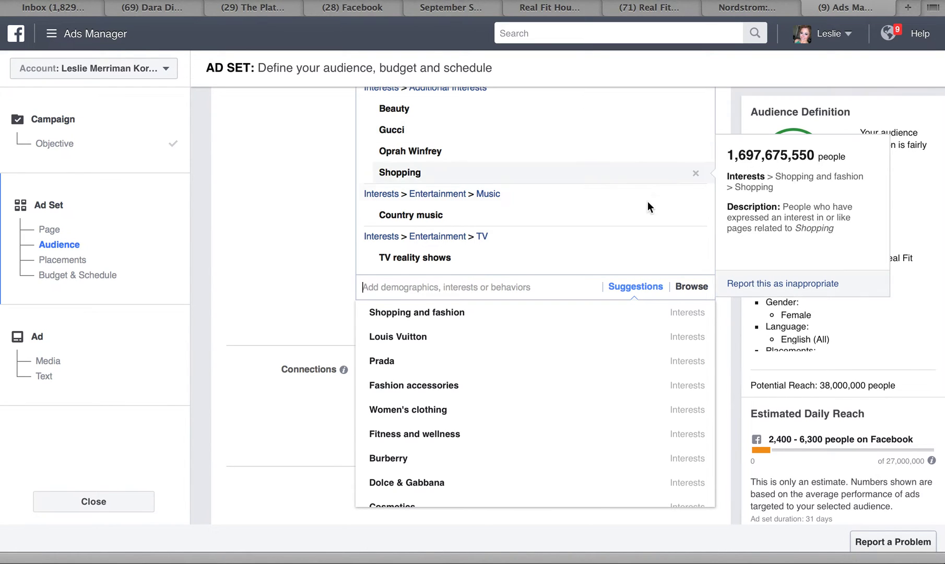
- Add the Parenting interest and the Stay-at-home moms demographic to the audience's detailed targeting
scroll(591, 378, down, 10)
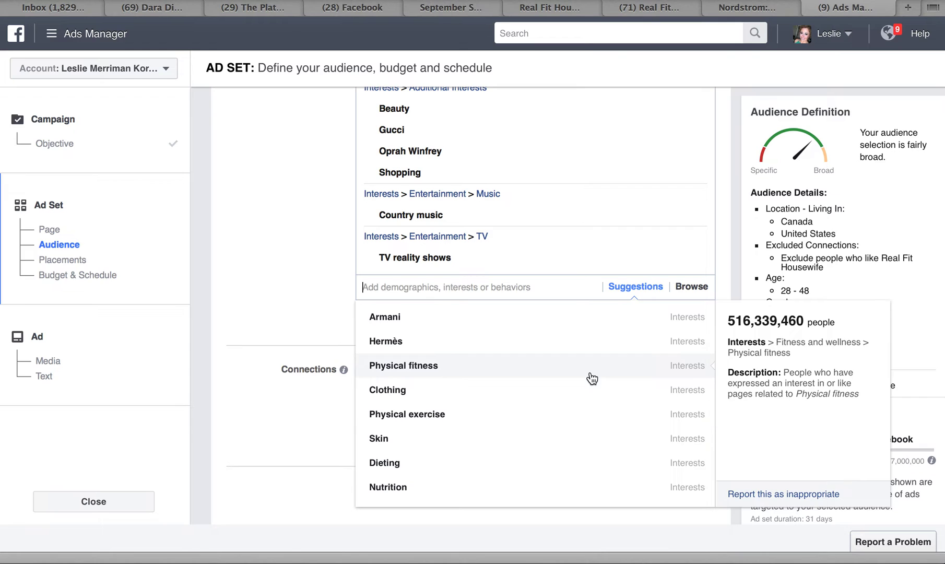
scroll(592, 378, down, 5)
scroll(591, 378, down, 1)
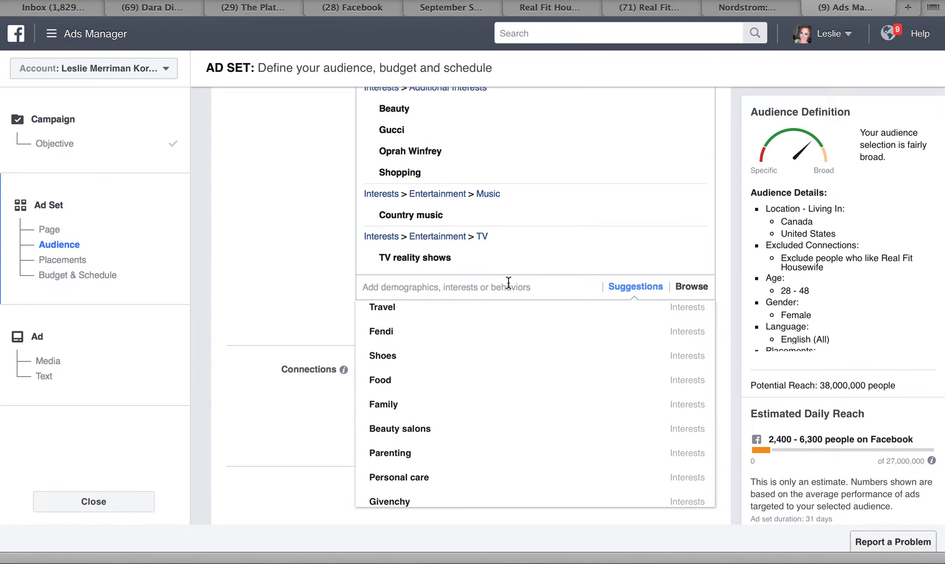
text(parenting)
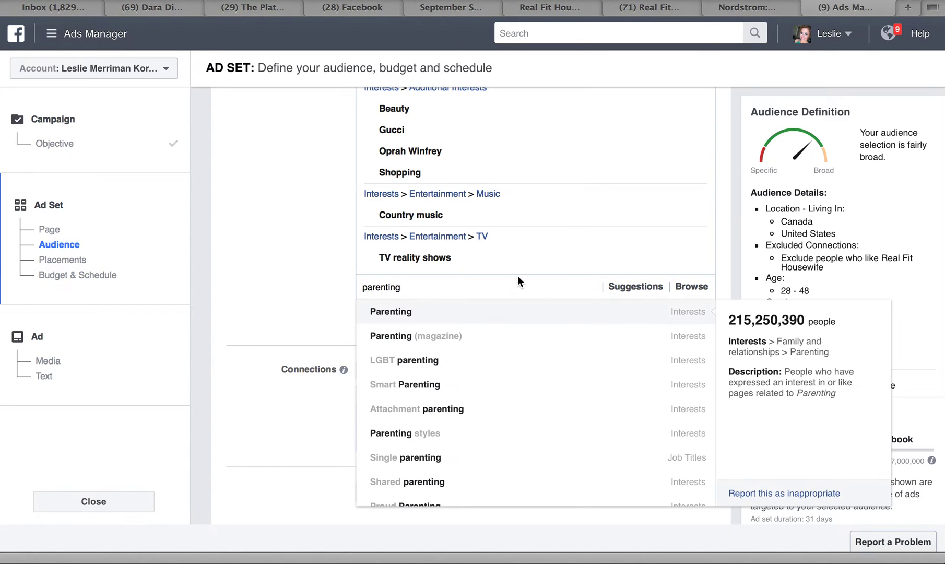
key(Return)
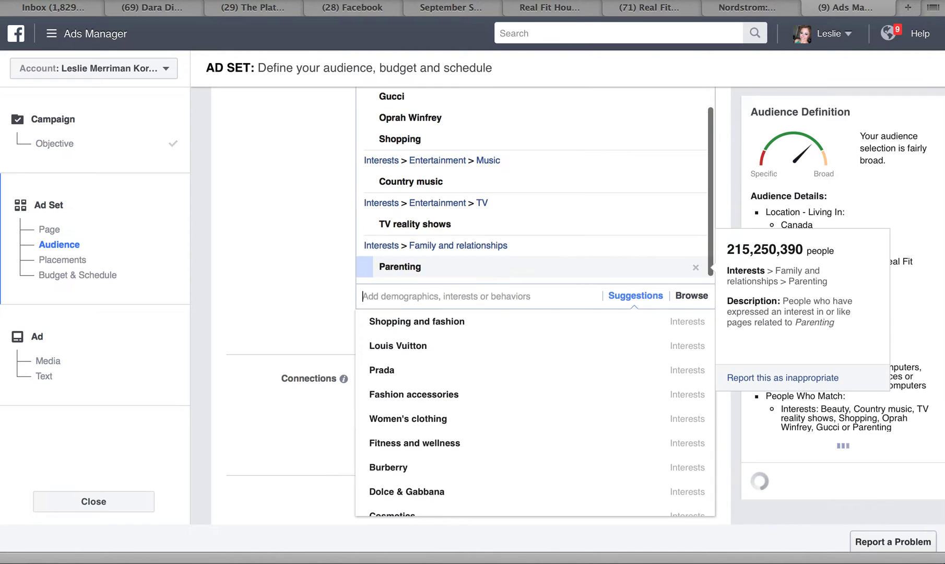
text(moms)
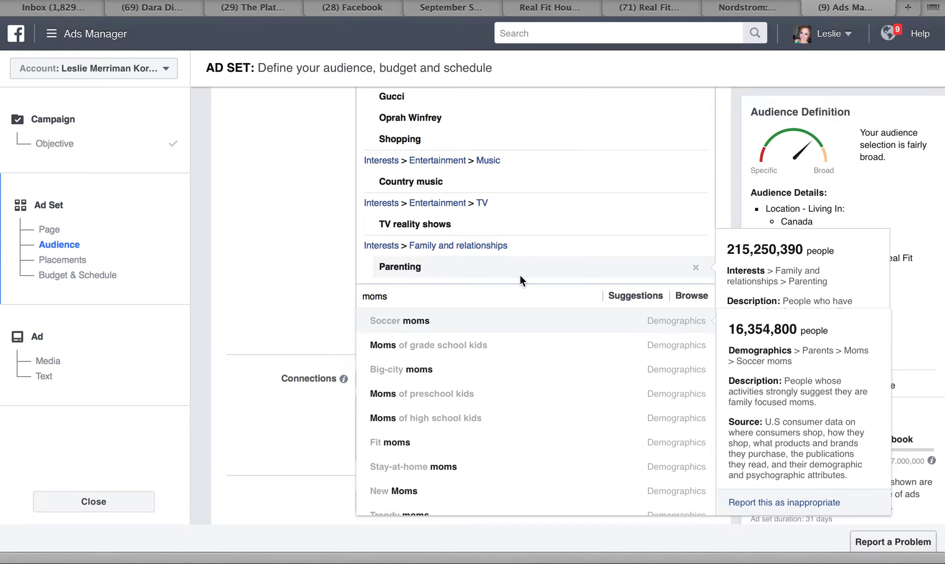
click(505, 477)
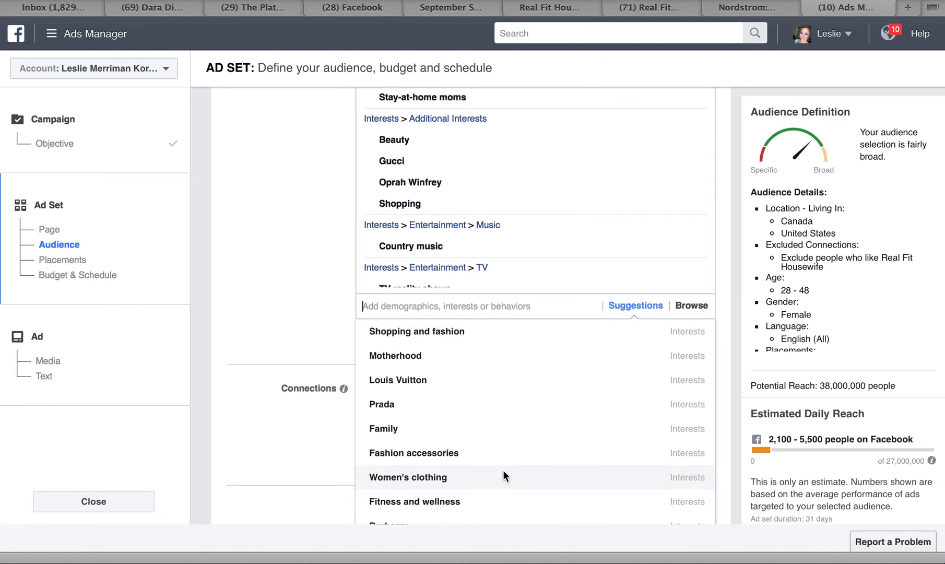
- Search the detailed targeting options for "moms" and review the matching demographics, interests and employers
text(moms)
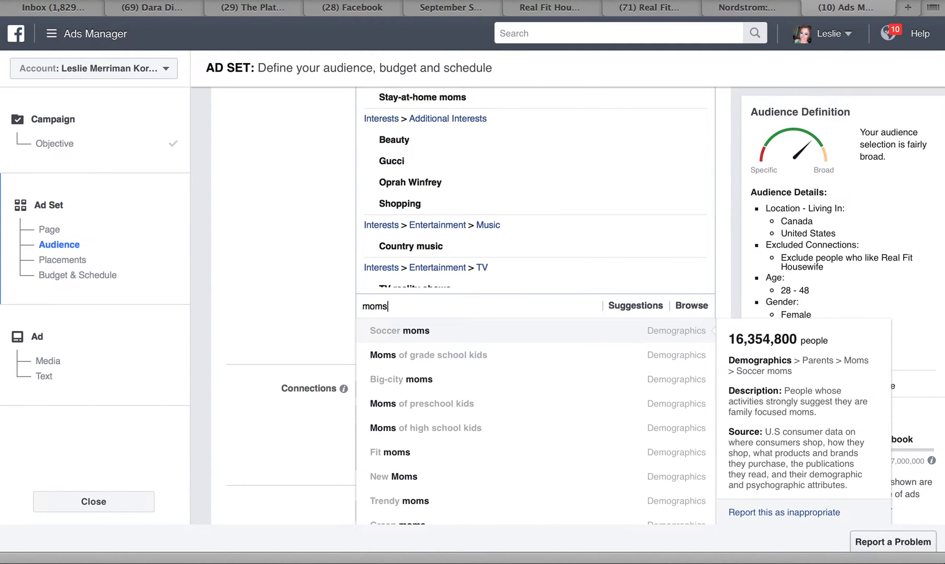
scroll(512, 467, down, 1)
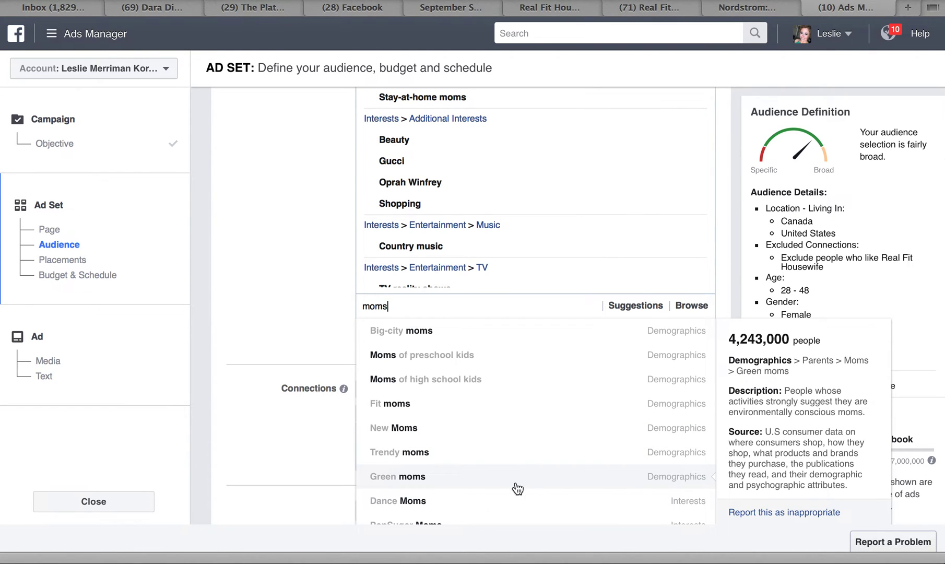
scroll(518, 494, down, 3)
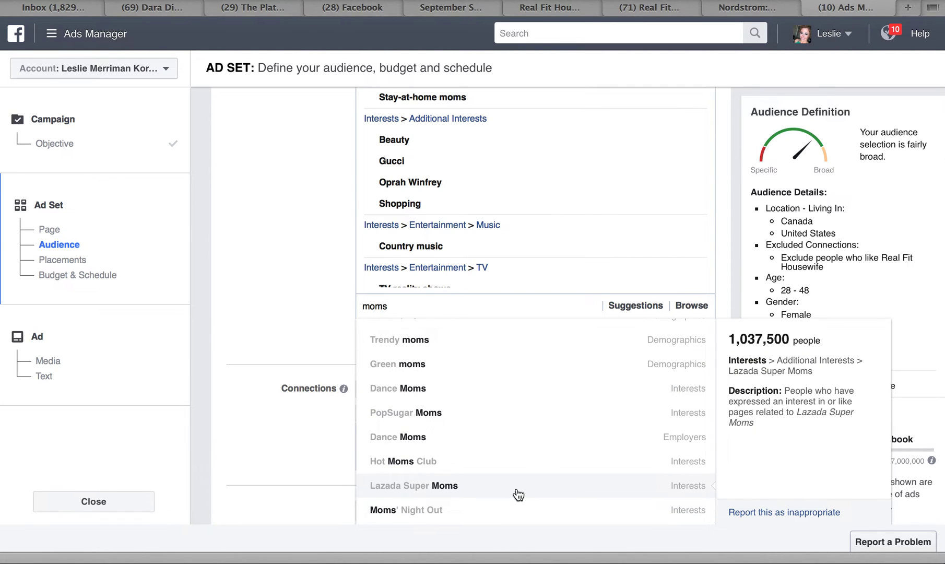
scroll(518, 493, down, 3)
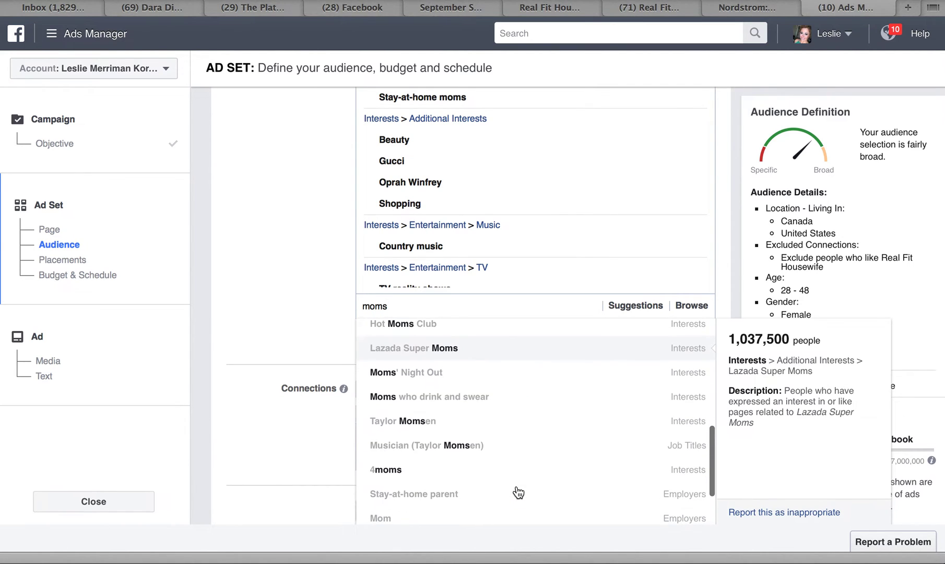
scroll(518, 493, down, 2)
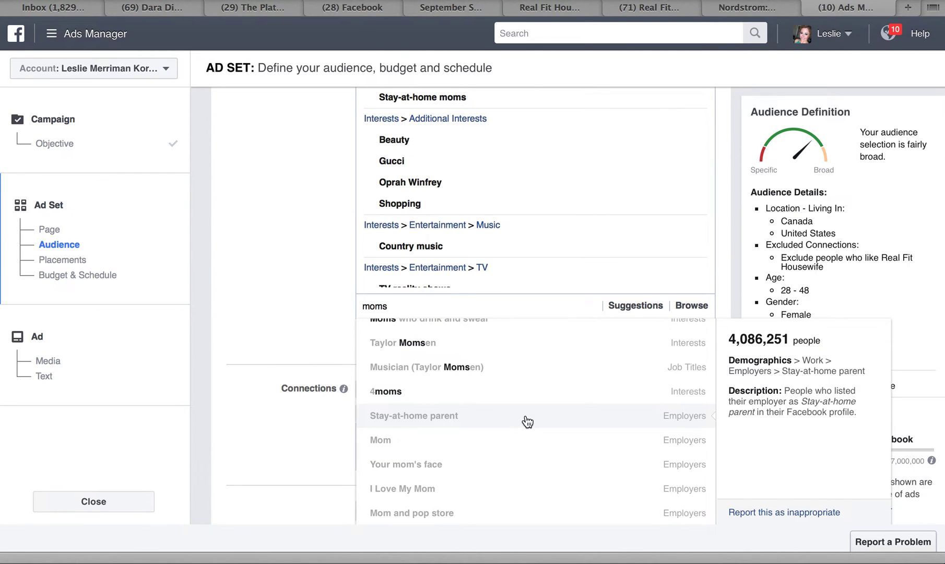
scroll(528, 421, up, 5)
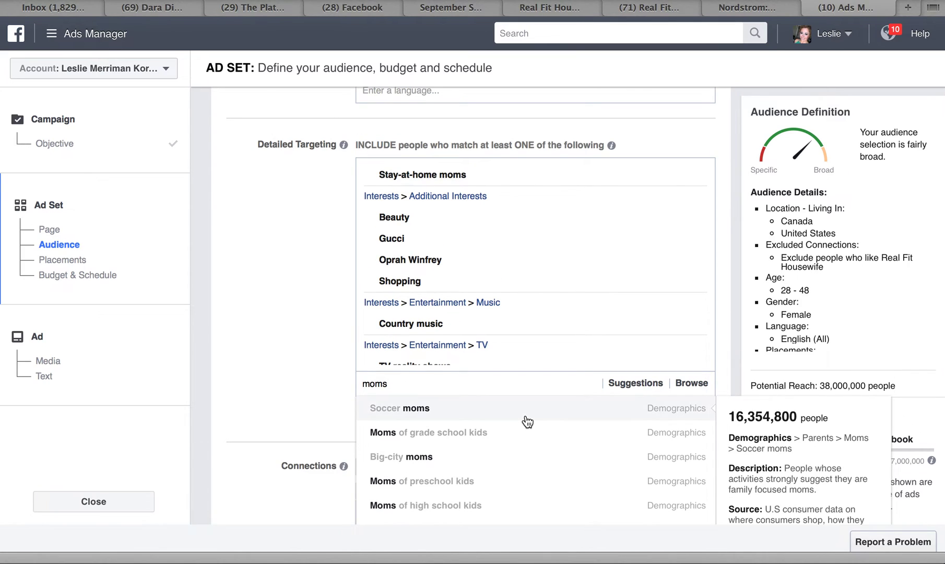
key(BackSpace)
key(BackSpace)
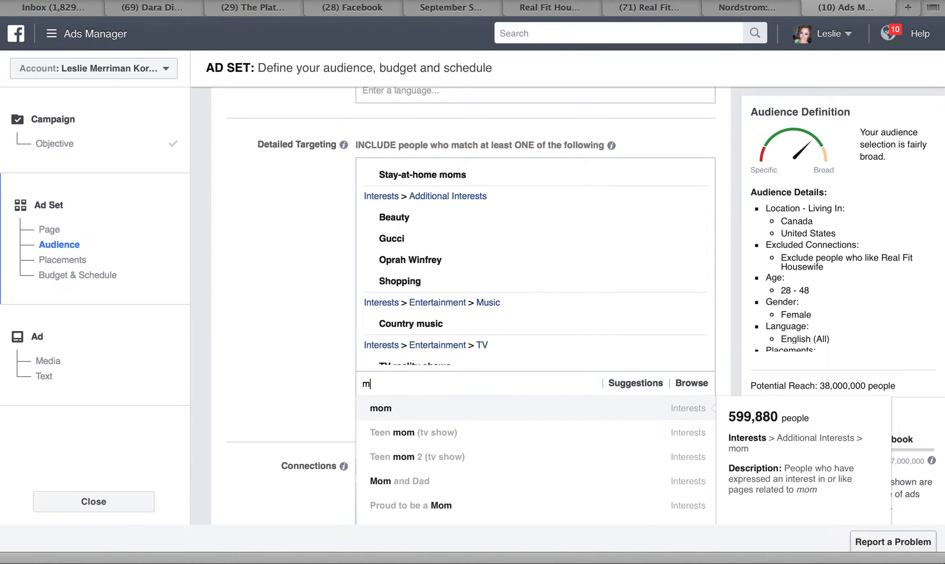
key(BackSpace)
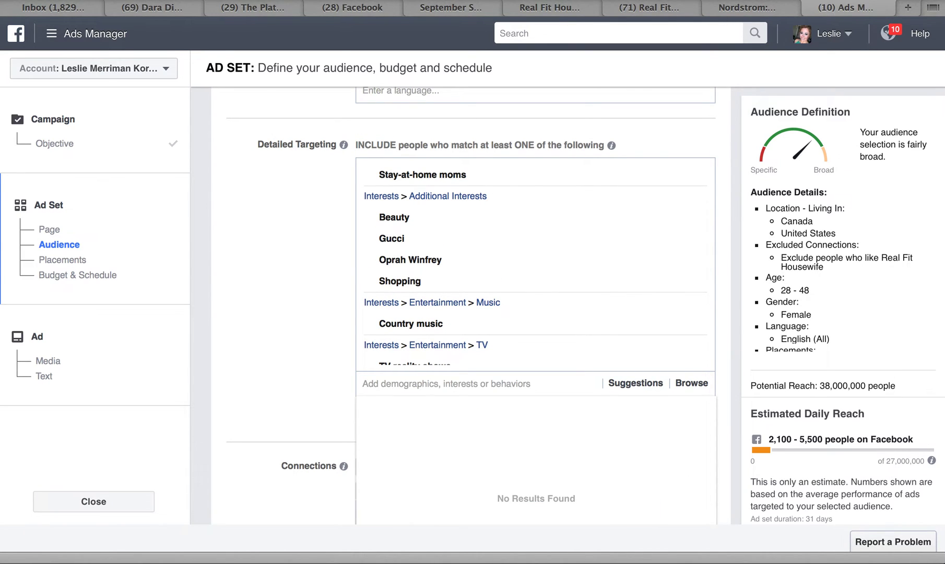
- Search the targeting options for "mom of girls" and include the Moms of preschool kids demographic
text(moms a)
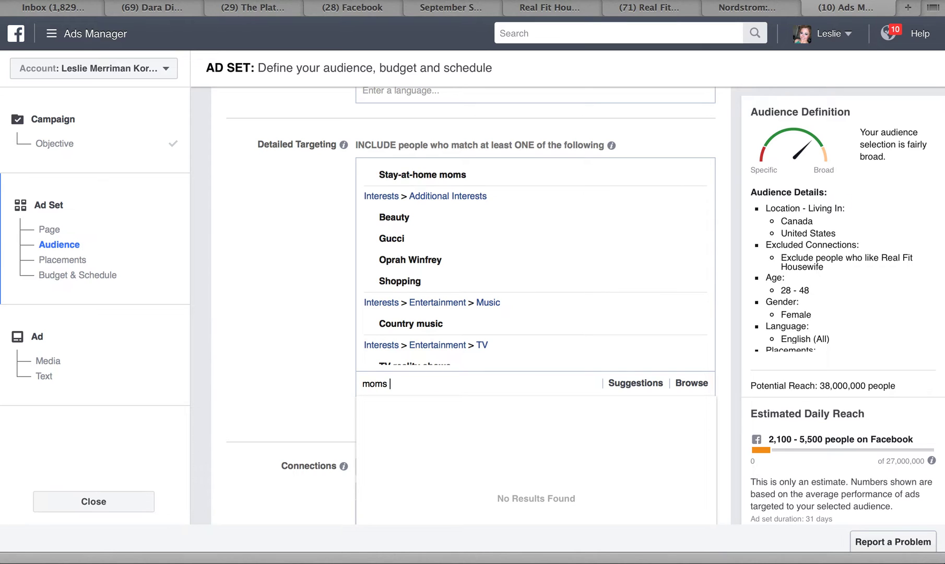
key(BackSpace)
key(BackSpace)
key(BackSpace)
text(of girls)
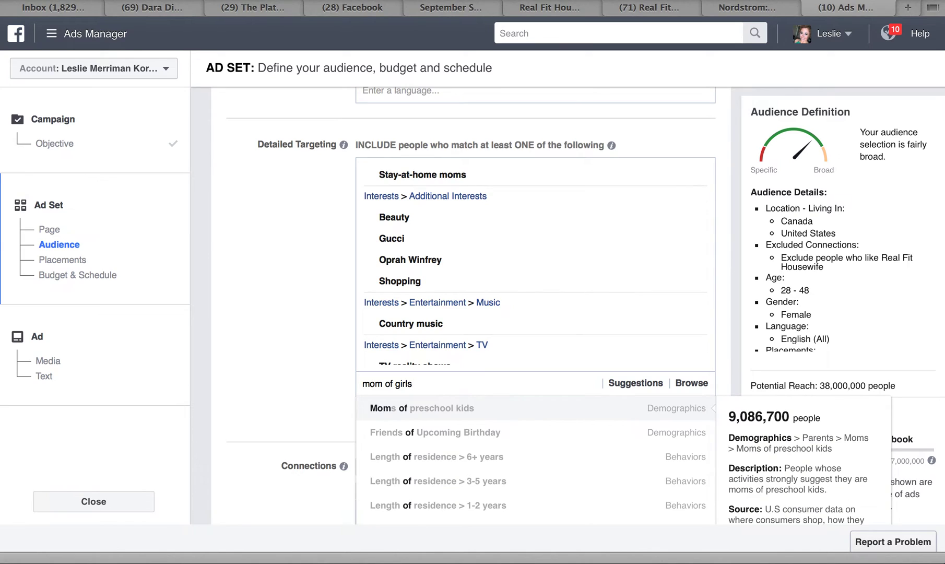
click(523, 414)
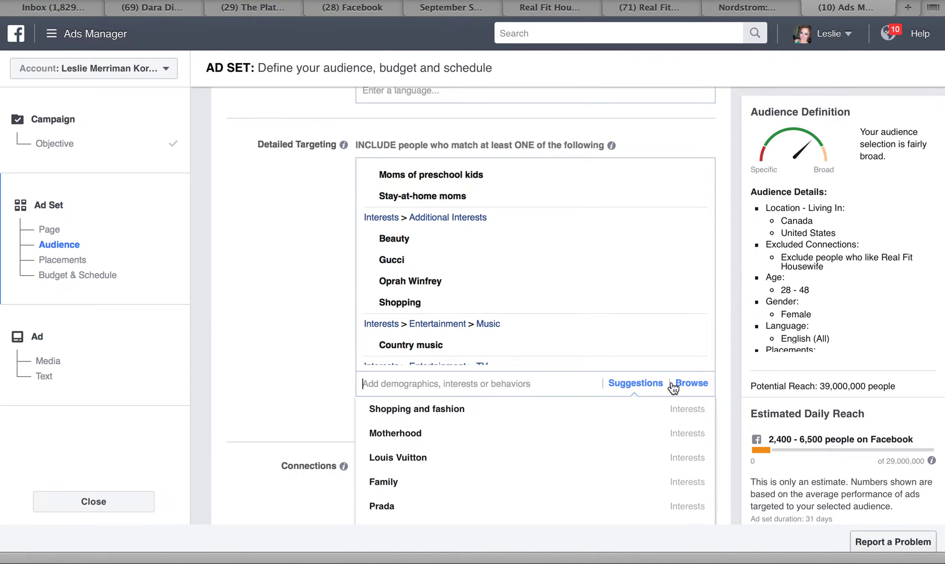
- Browse the Demographics targeting categories, examining the Home, Home Ownership and Parents options
click(701, 384)
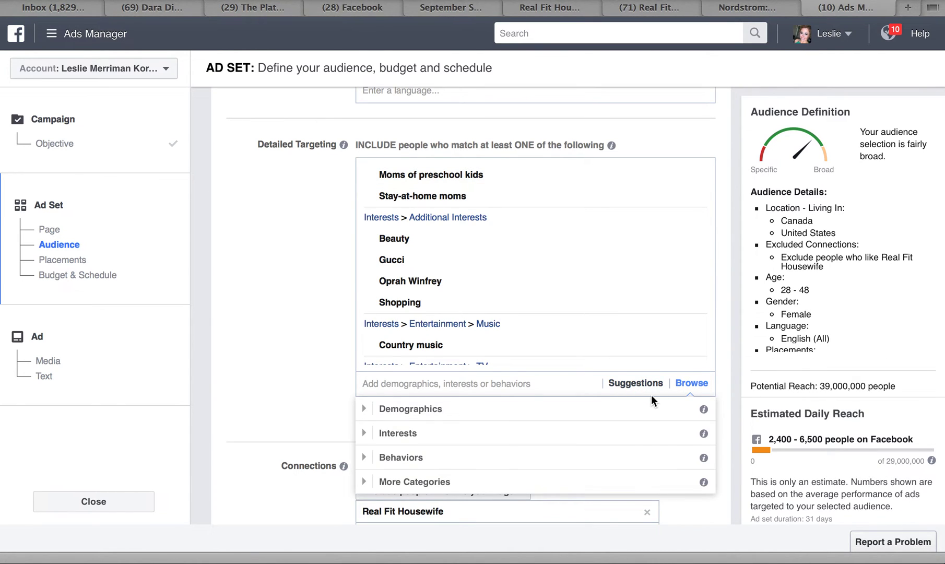
scroll(651, 395, down, 4)
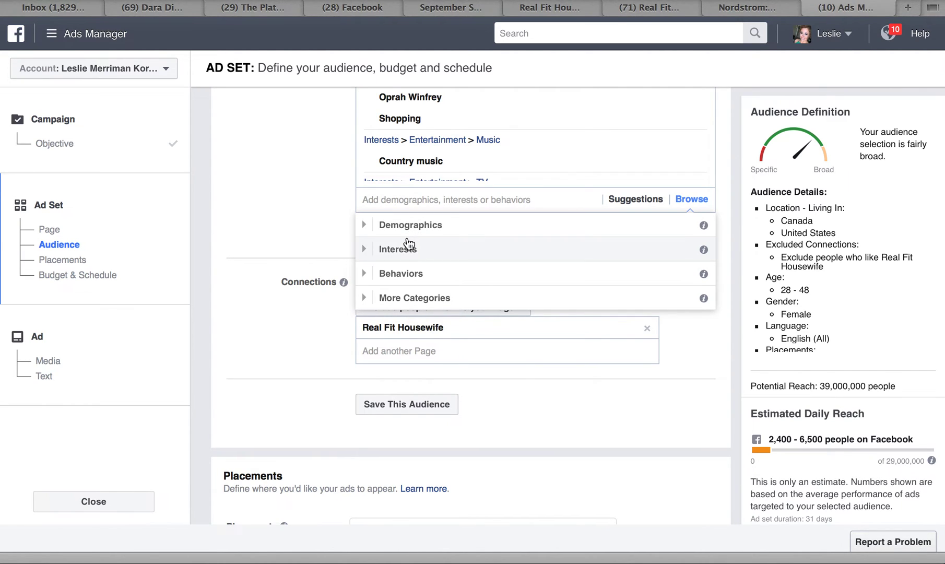
click(366, 227)
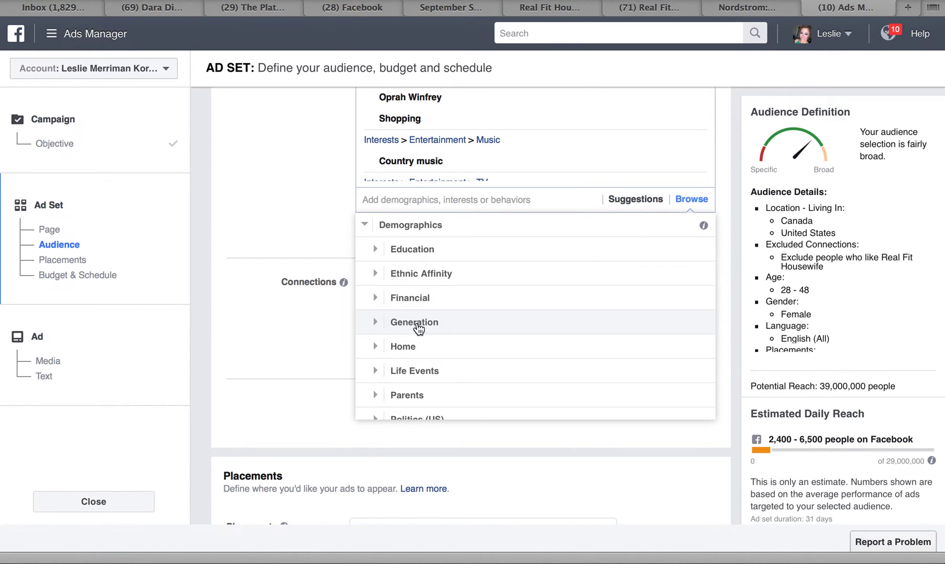
click(376, 346)
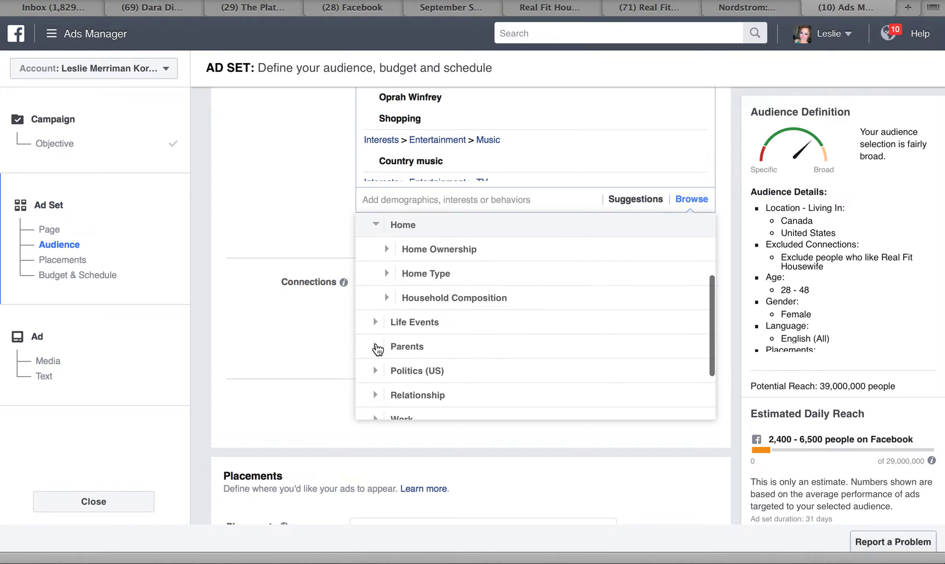
click(484, 245)
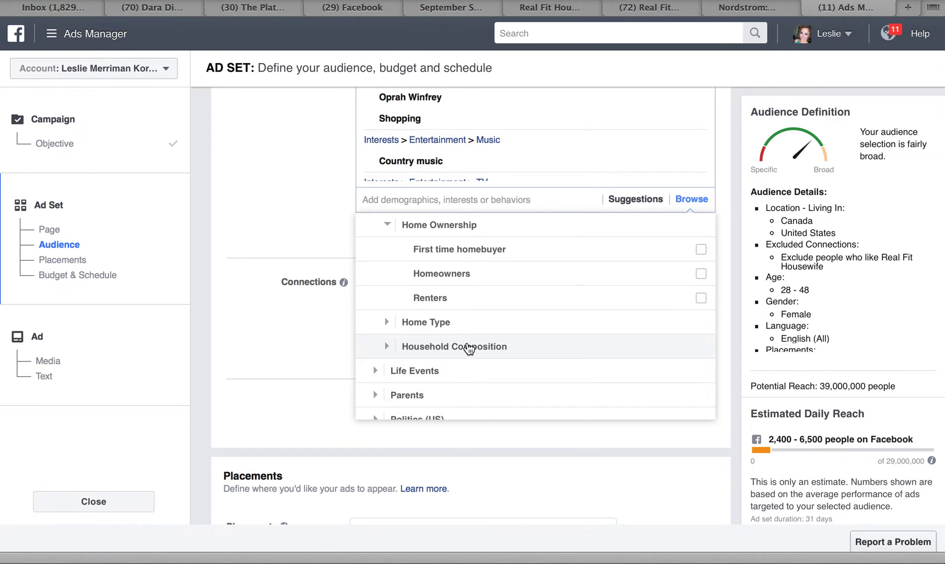
scroll(462, 353, down, 2)
click(374, 333)
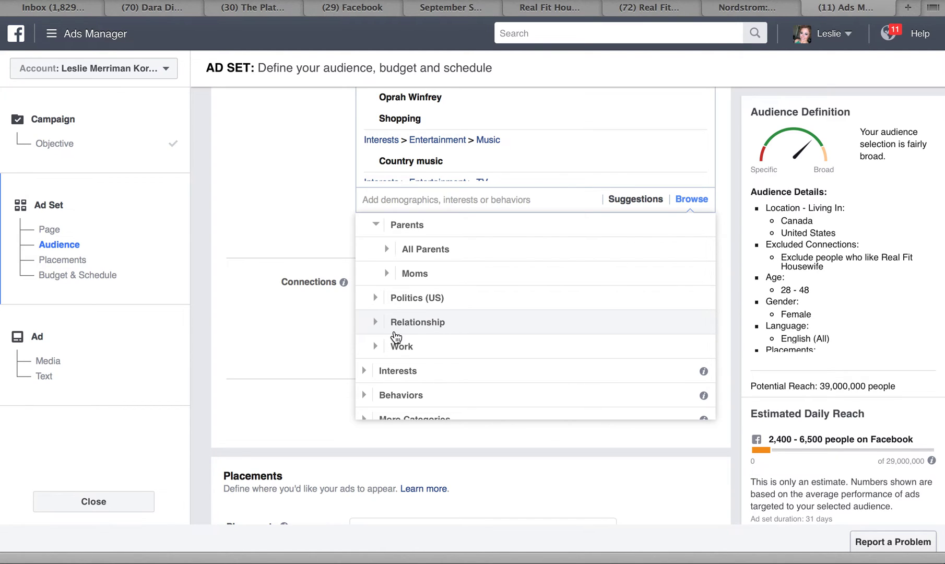
- Browse the Interests targeting categories, examining the options under Entertainment and Fitness and wellness
click(364, 370)
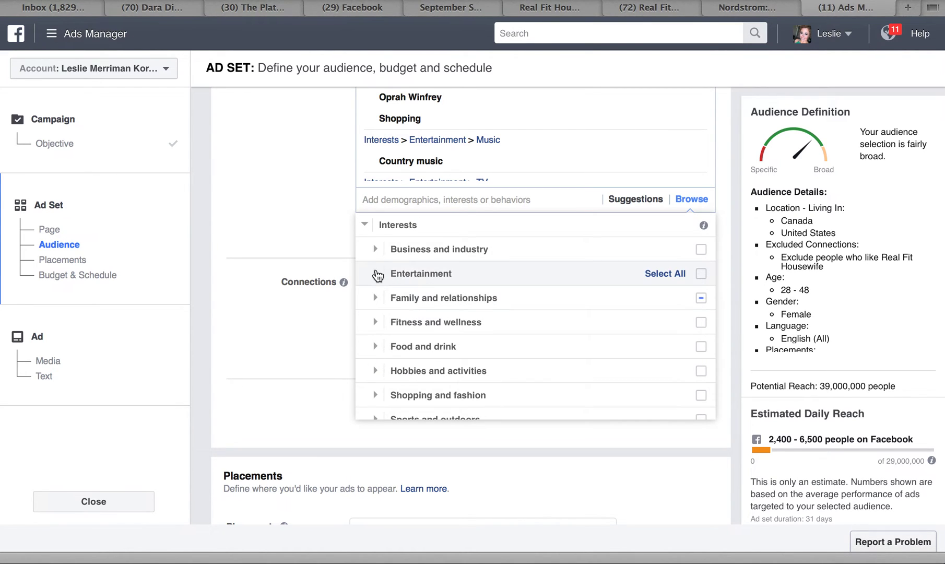
click(375, 274)
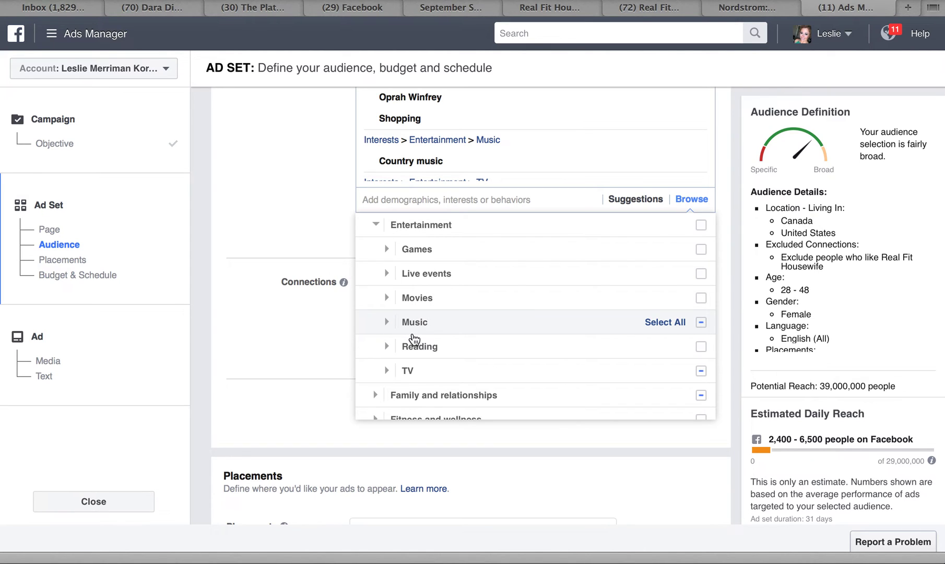
scroll(414, 341, down, 3)
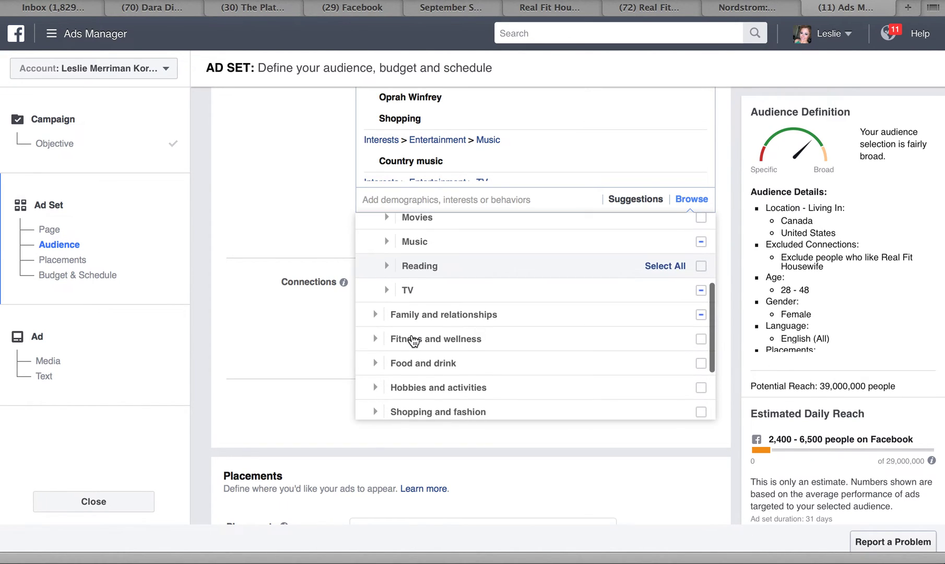
click(375, 339)
mouse_move(376, 344)
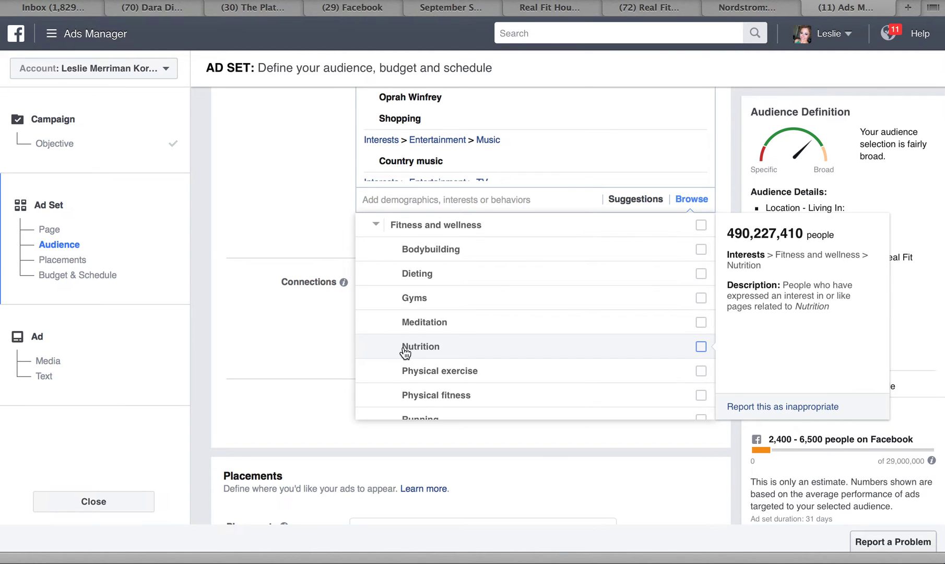
scroll(405, 354, down, 5)
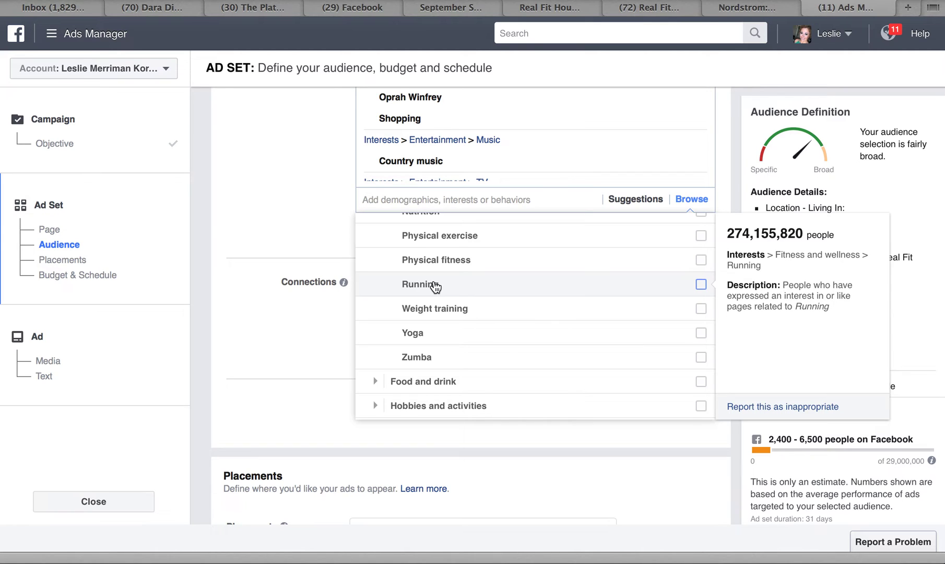
scroll(458, 366, down, 2)
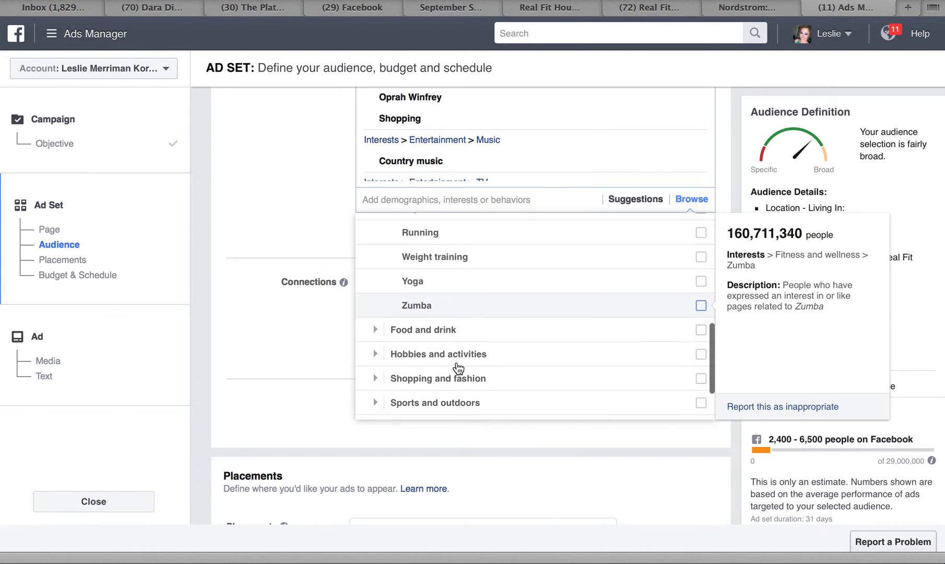
- Examine the Food and drink interests, including the cuisine and Restaurants options
click(374, 322)
click(383, 324)
scroll(388, 326, down, 6)
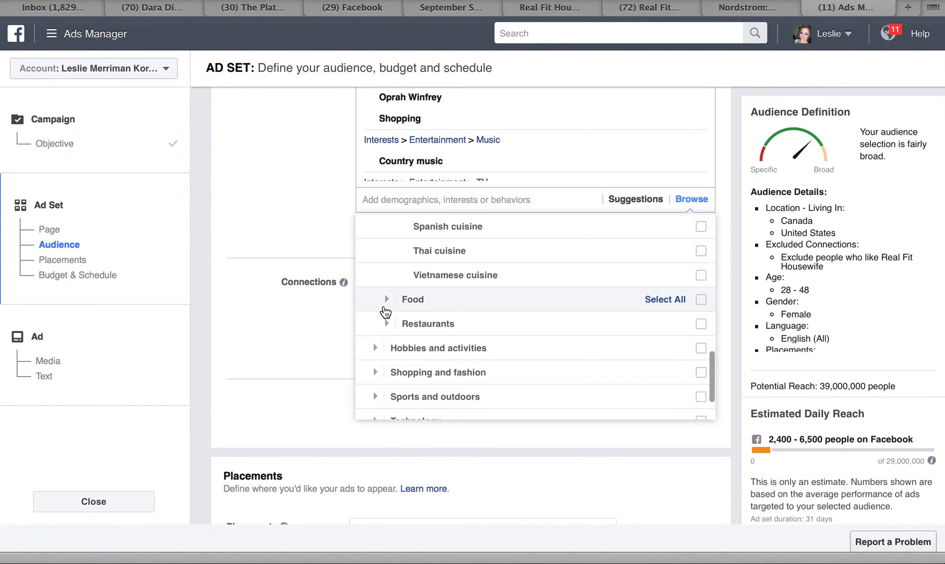
click(385, 323)
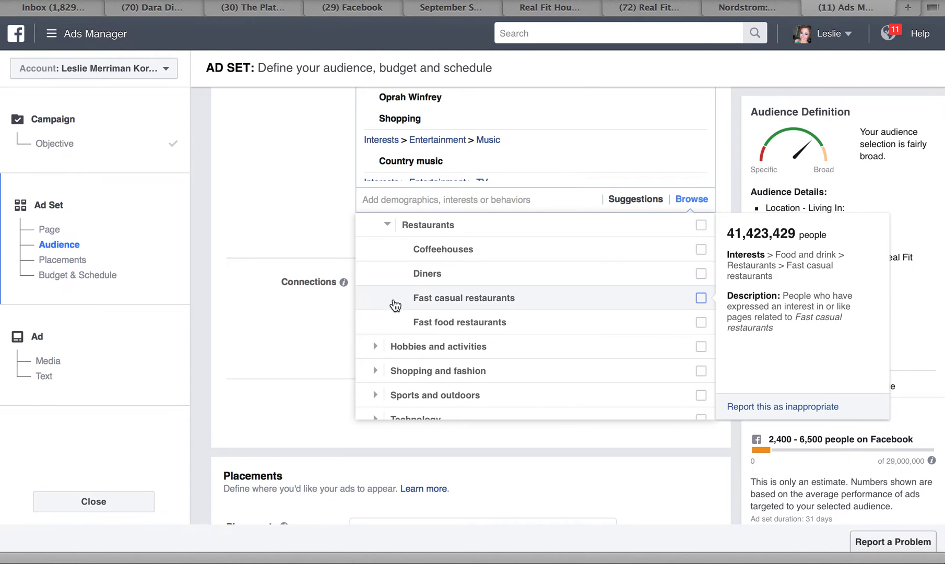
scroll(408, 290, down, 2)
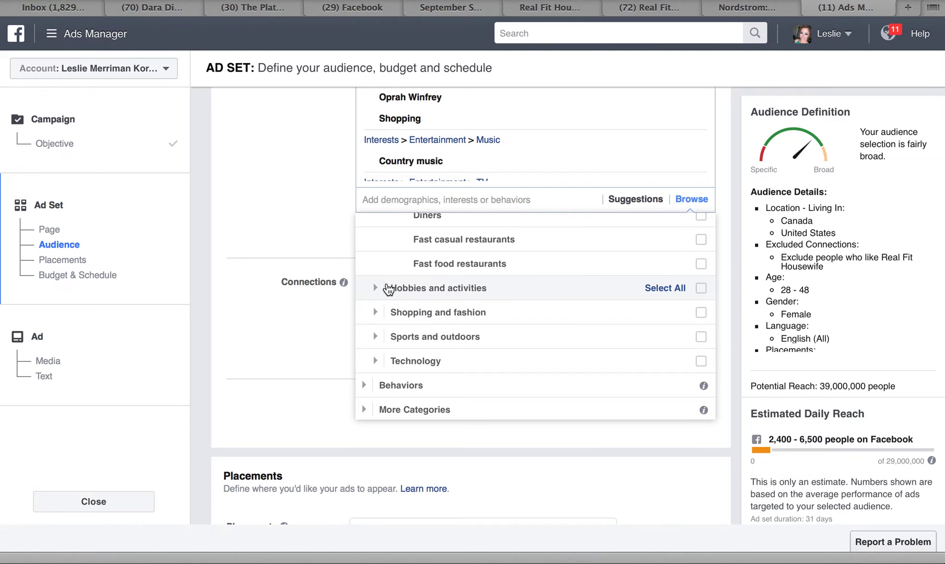
- Examine the Hobbies and activities interests, including the Home and garden options
click(376, 287)
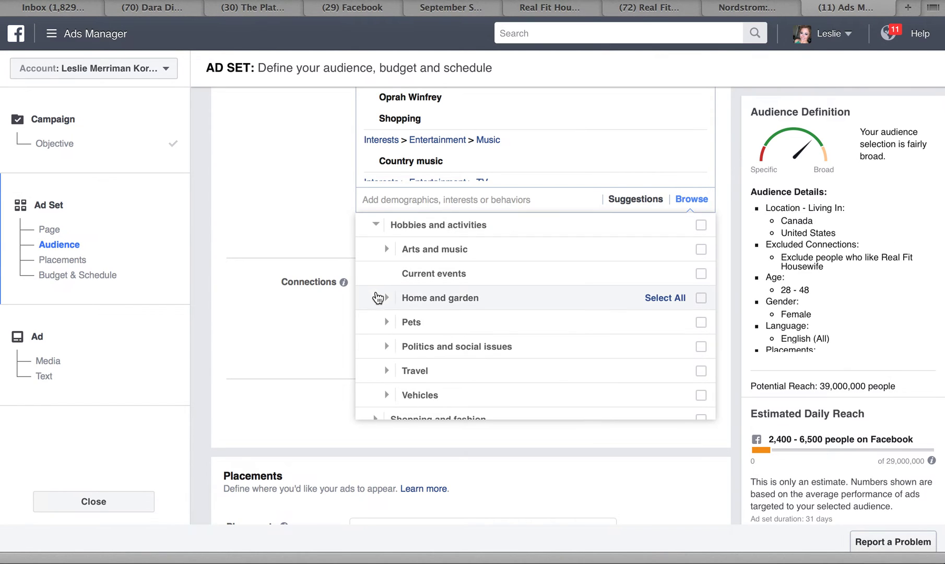
click(385, 299)
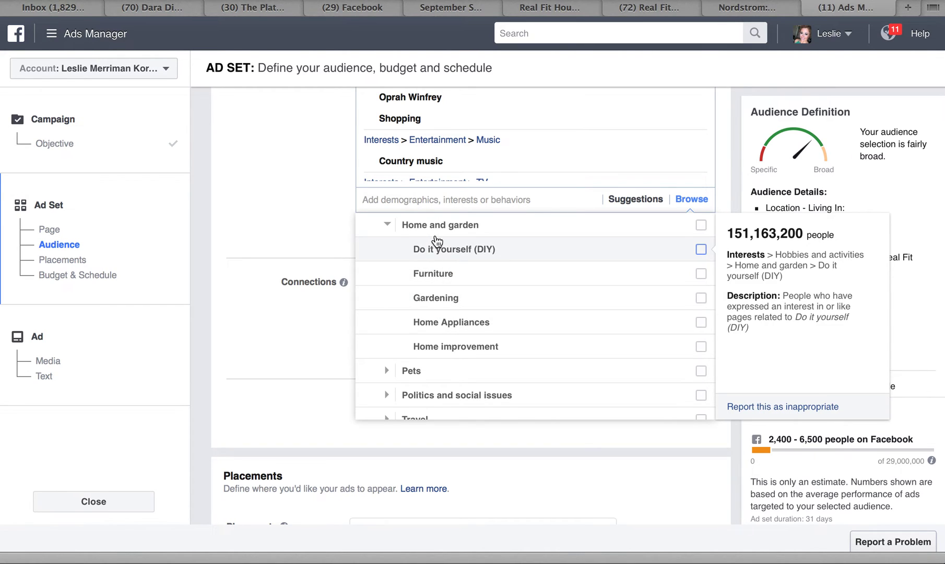
scroll(456, 273, down, 2)
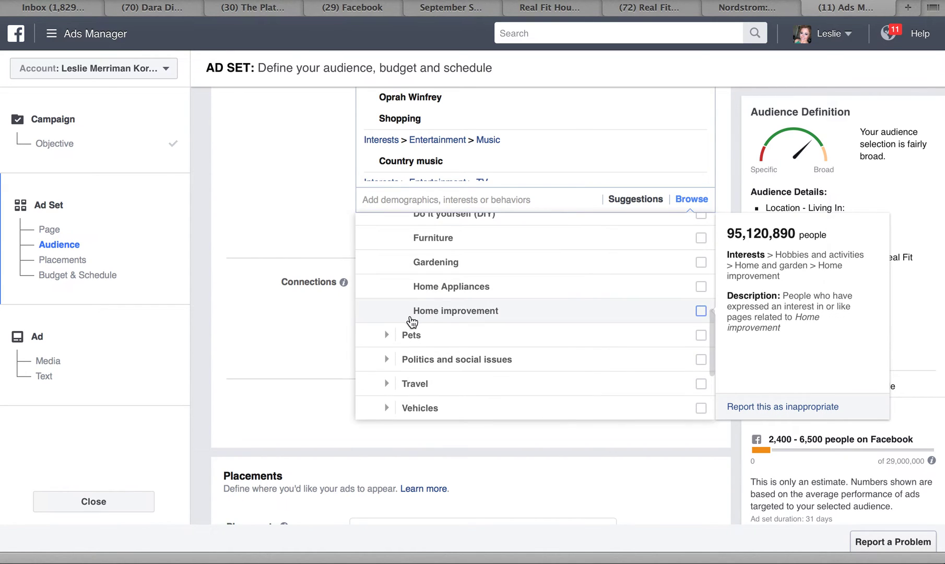
- Examine the Pets interests under Hobbies and activities
click(387, 335)
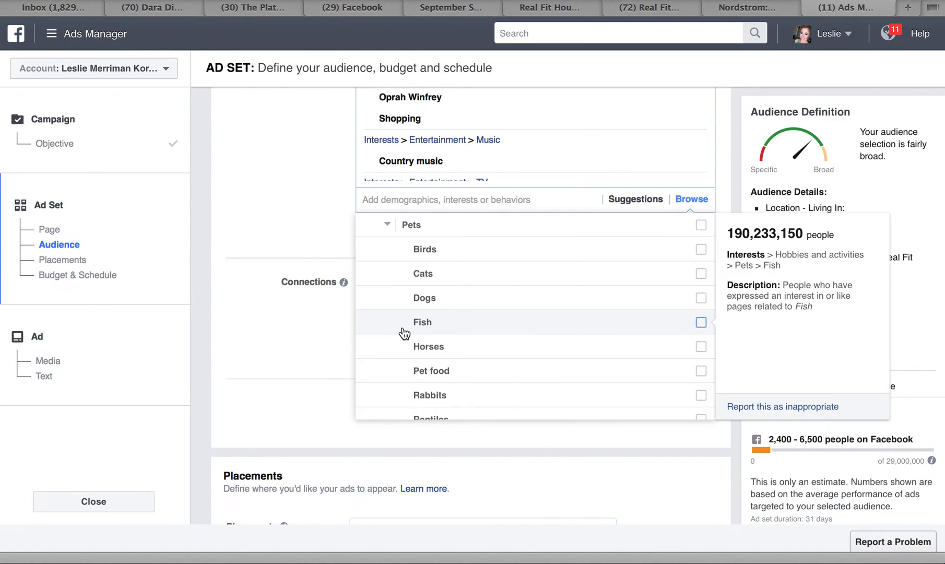
scroll(447, 358, down, 2)
scroll(447, 358, down, 1)
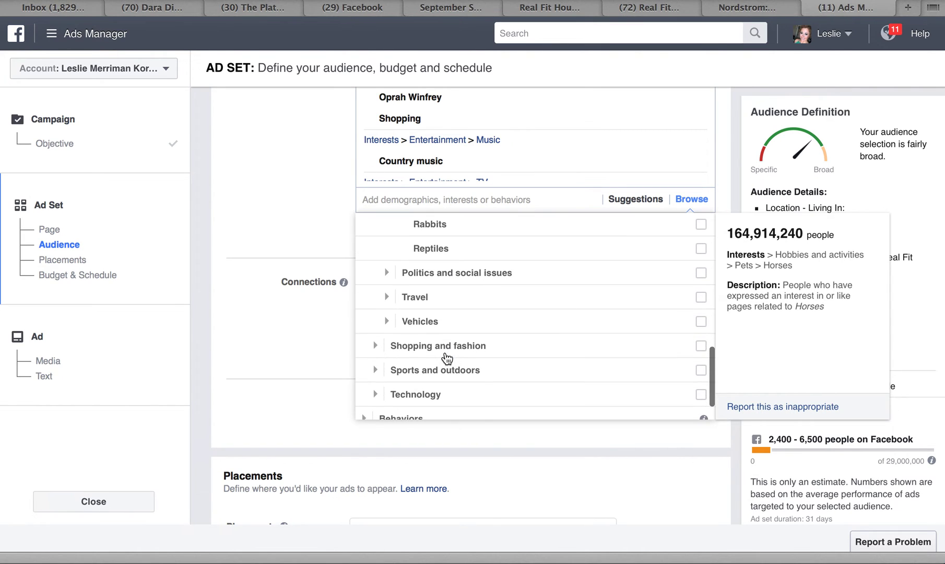
- Add the Shopping interests Luxury goods, Online shopping, Shopping malls and Boutiques to the detailed targeting
click(375, 349)
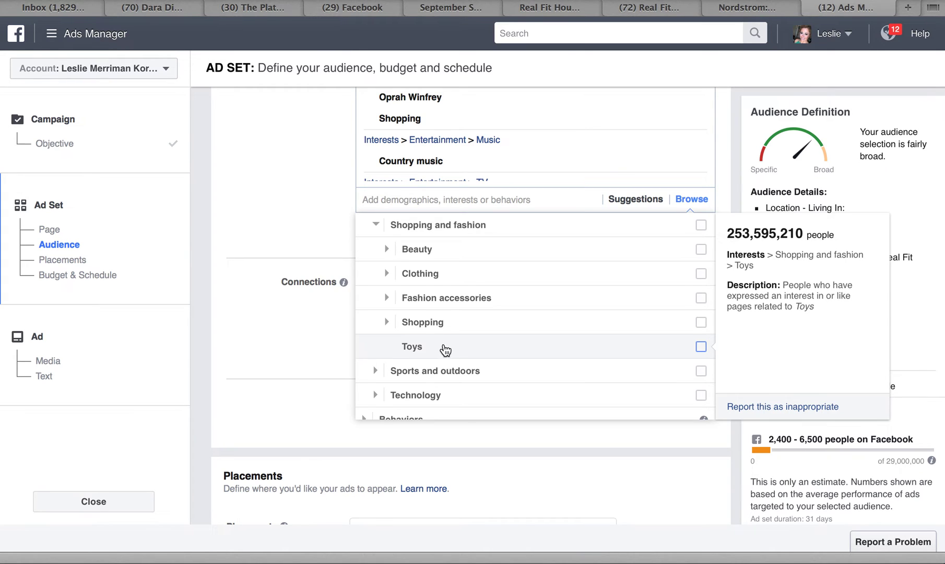
click(387, 322)
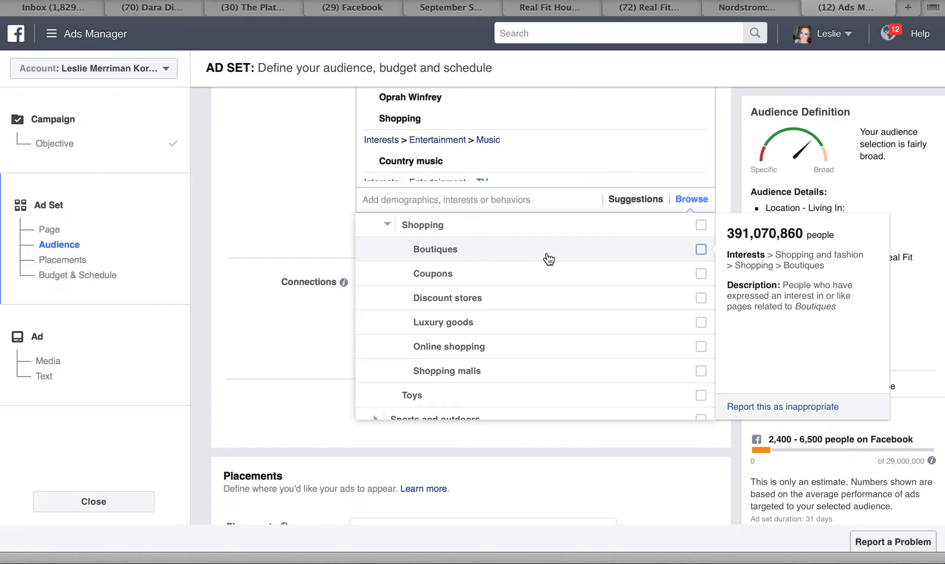
click(700, 324)
click(701, 346)
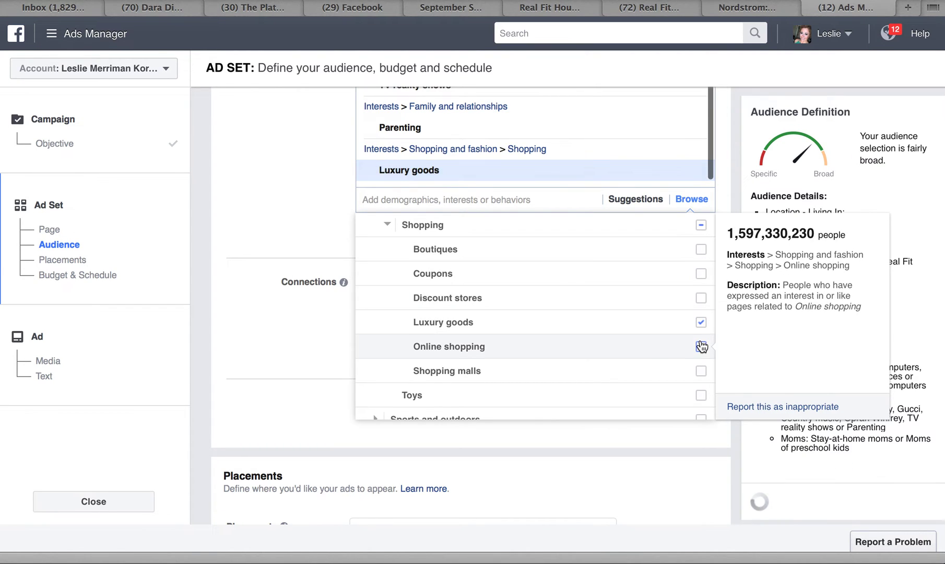
click(701, 371)
click(700, 249)
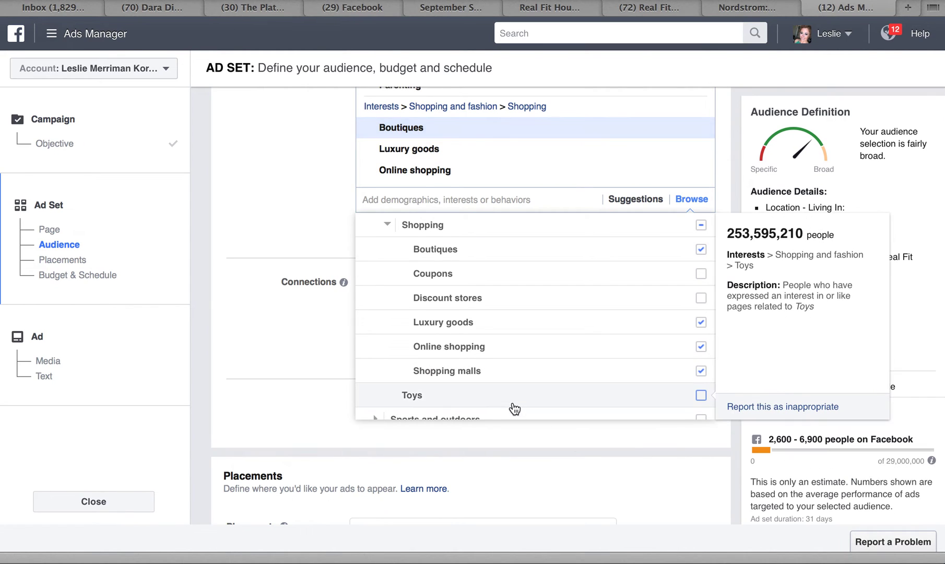
- Browse the Behaviors targeting categories, examining the options under Purchase behavior
scroll(460, 345, down, 3)
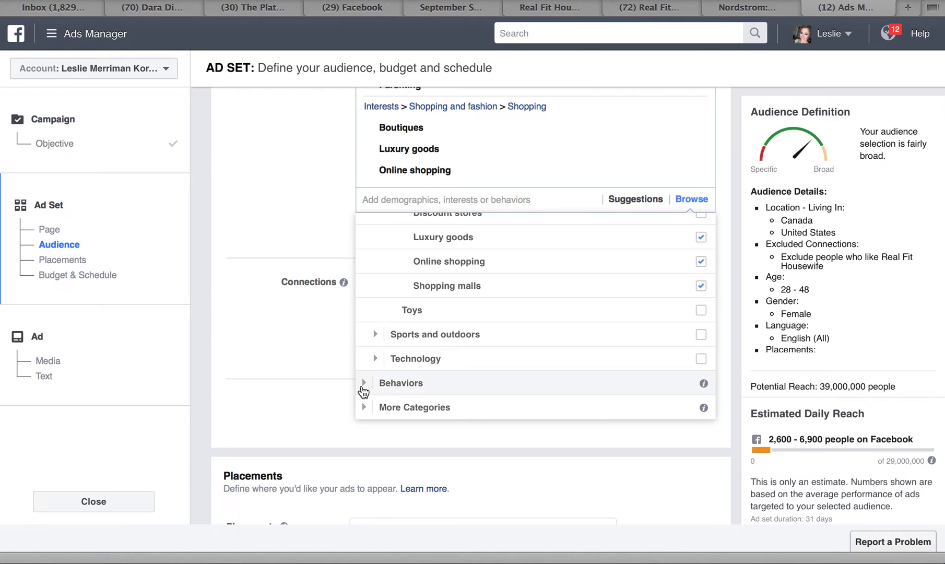
click(371, 385)
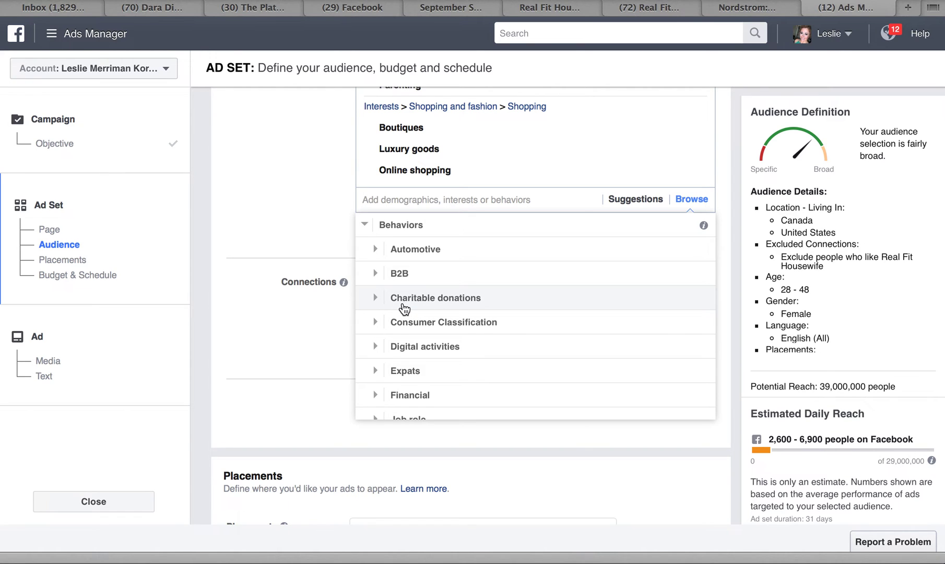
scroll(405, 308, down, 3)
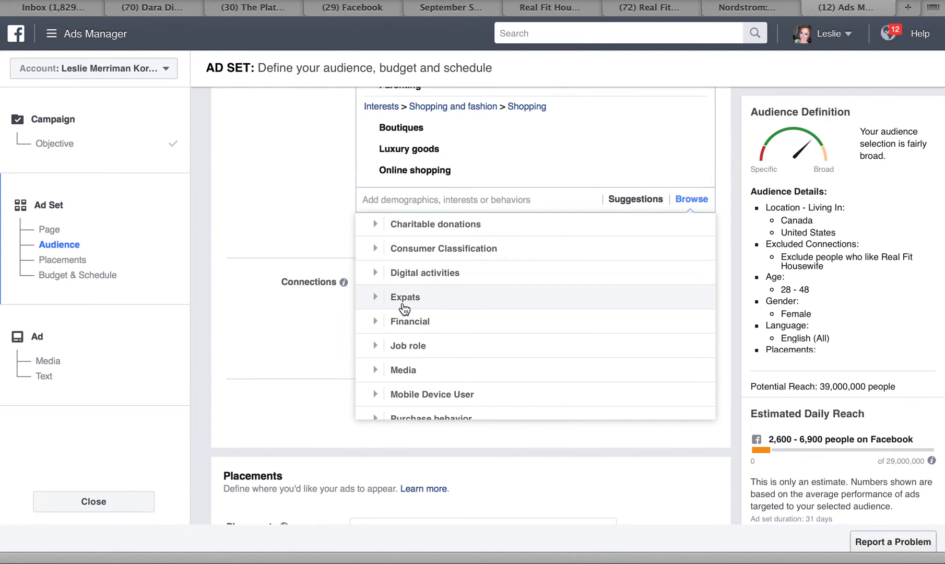
scroll(412, 393, down, 3)
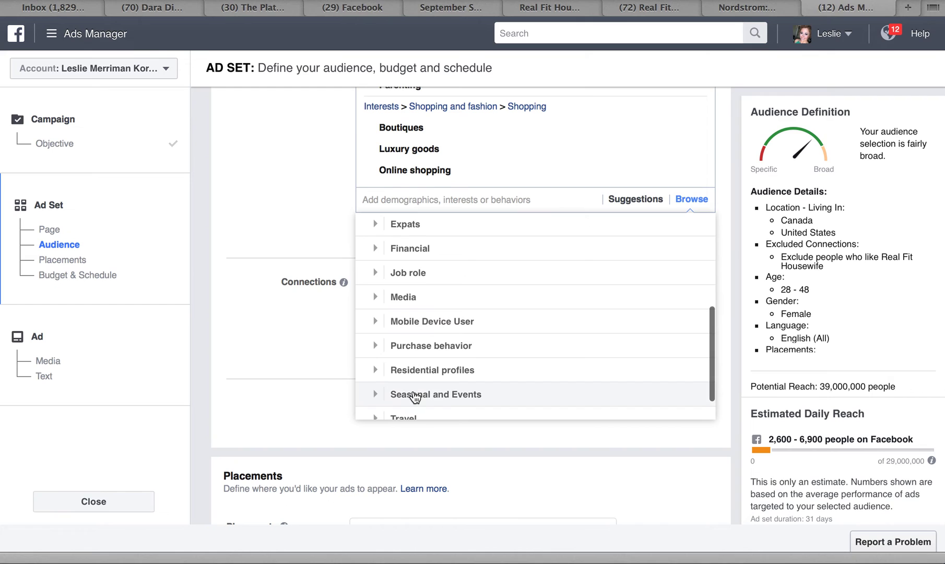
click(375, 345)
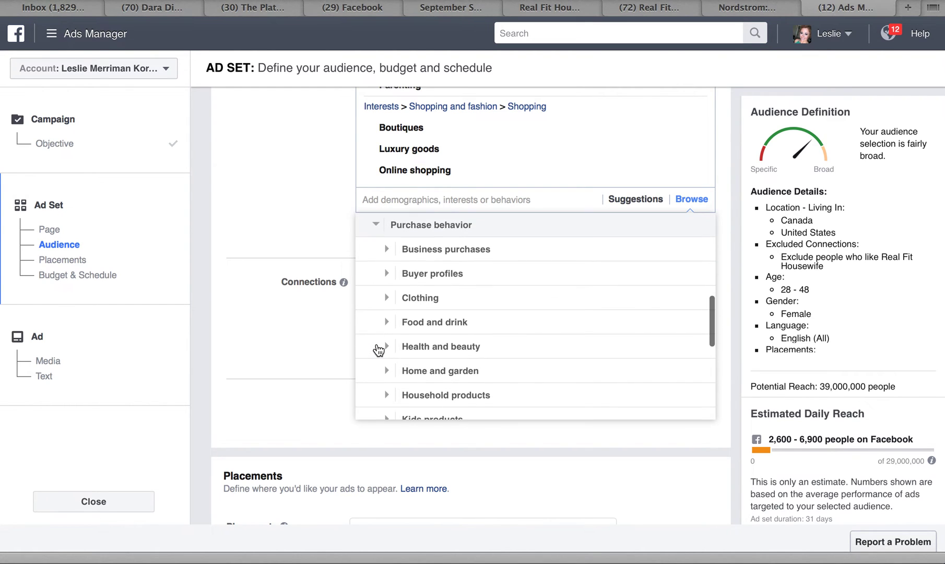
scroll(378, 349, down, 2)
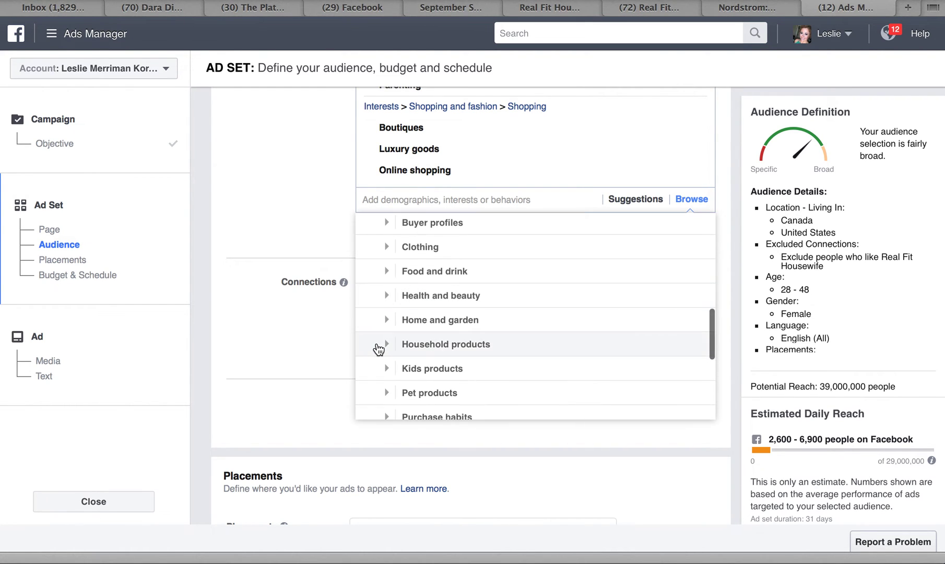
scroll(379, 349, down, 5)
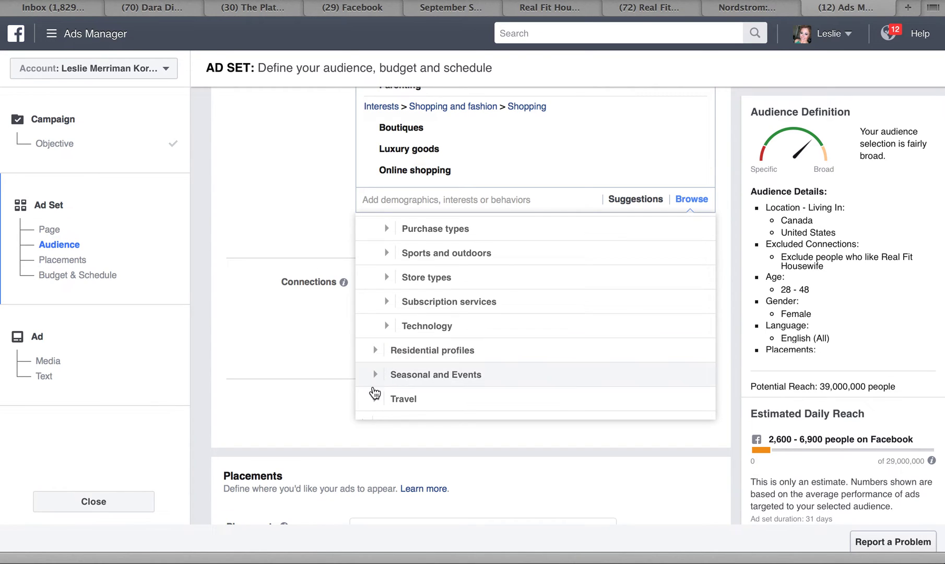
- Add the Travel behavior Leisure travelers to the detailed targeting and close the category list
click(375, 402)
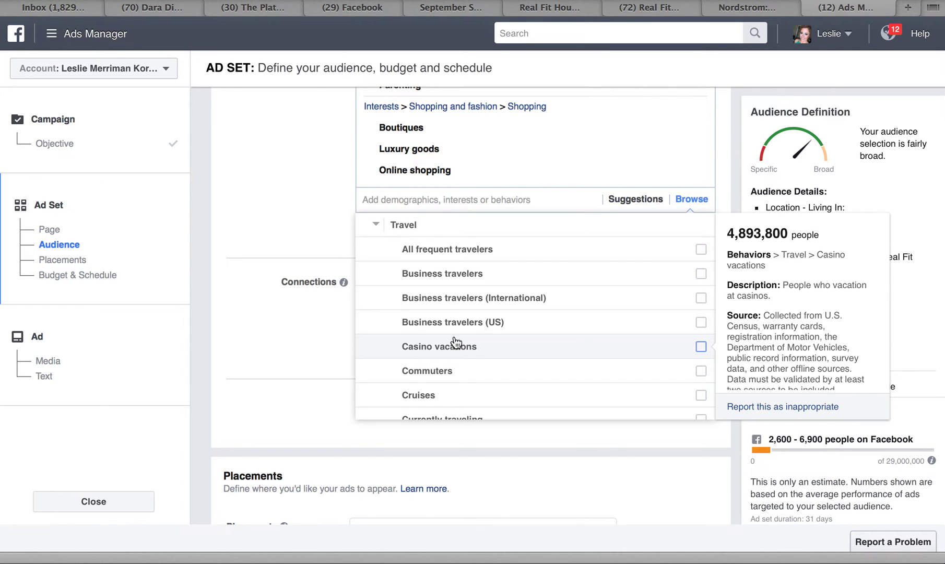
scroll(458, 345, down, 5)
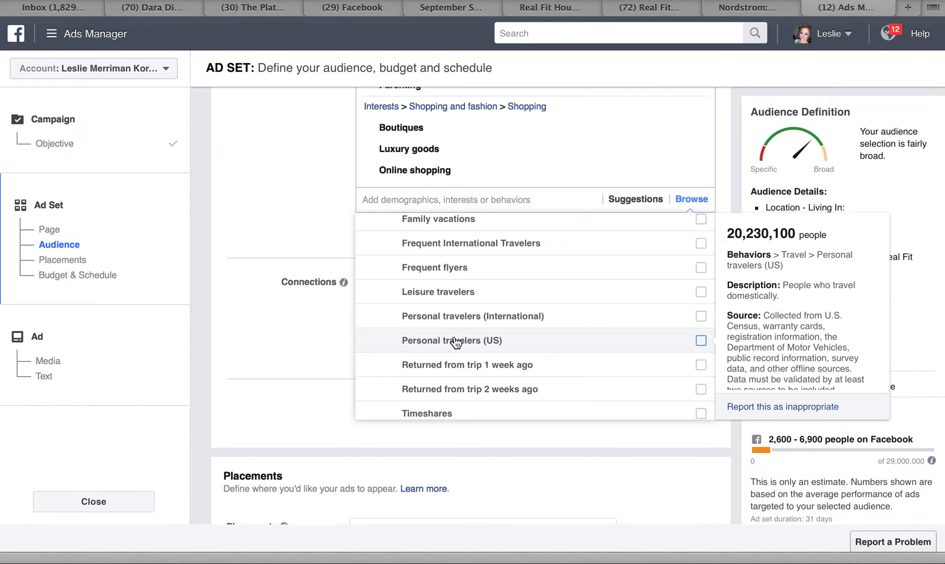
click(594, 293)
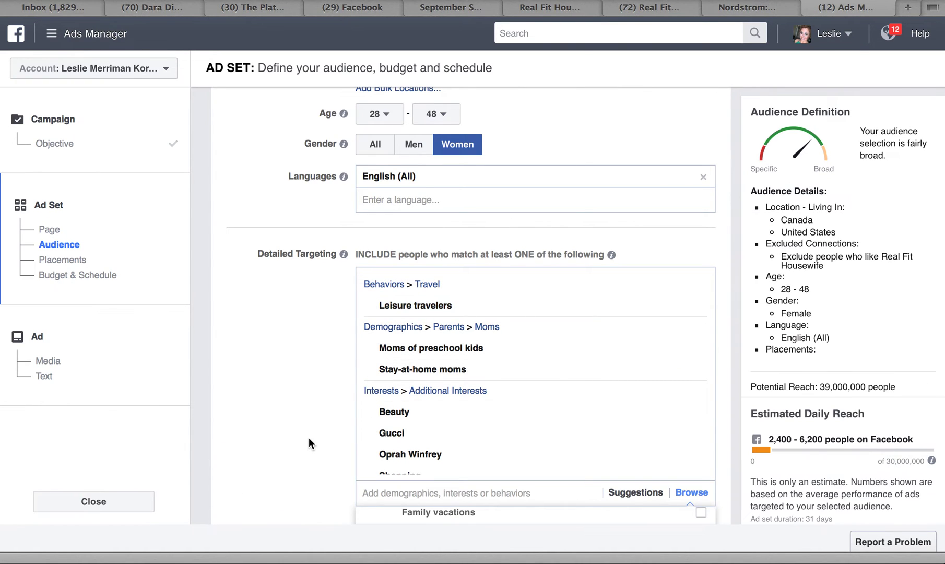
scroll(309, 438, down, 3)
click(309, 436)
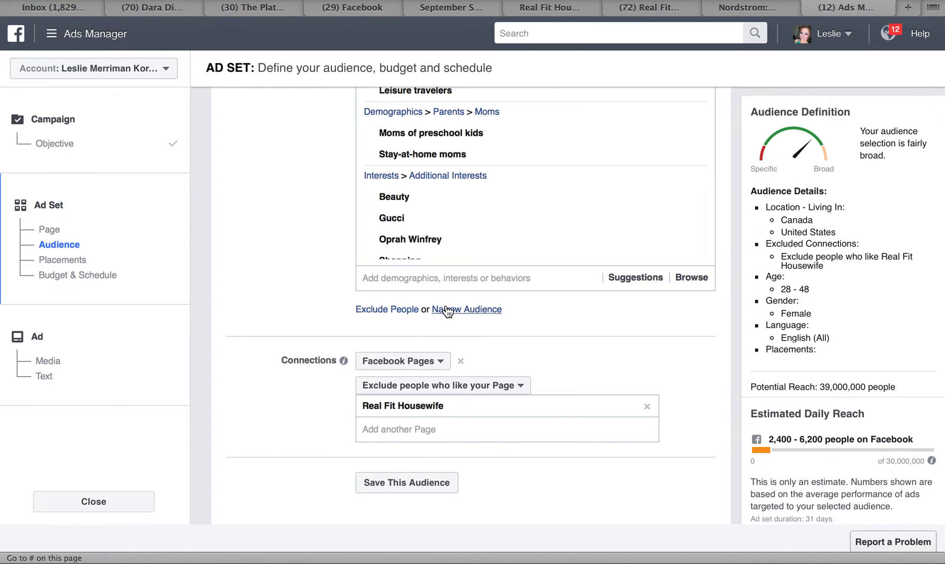
- Open the exclusion section of the detailed targeting and examine its Demographics and Interests categories
click(413, 312)
click(435, 358)
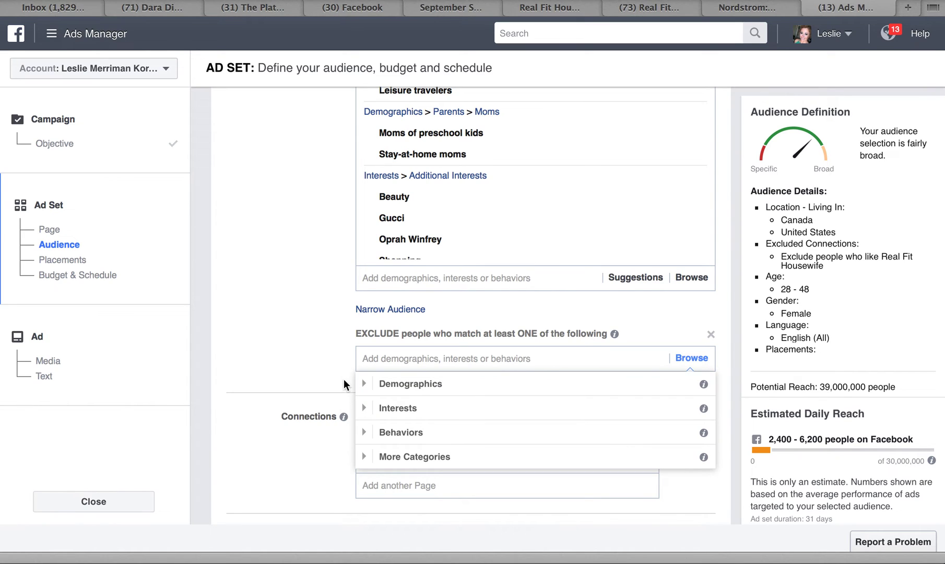
click(342, 356)
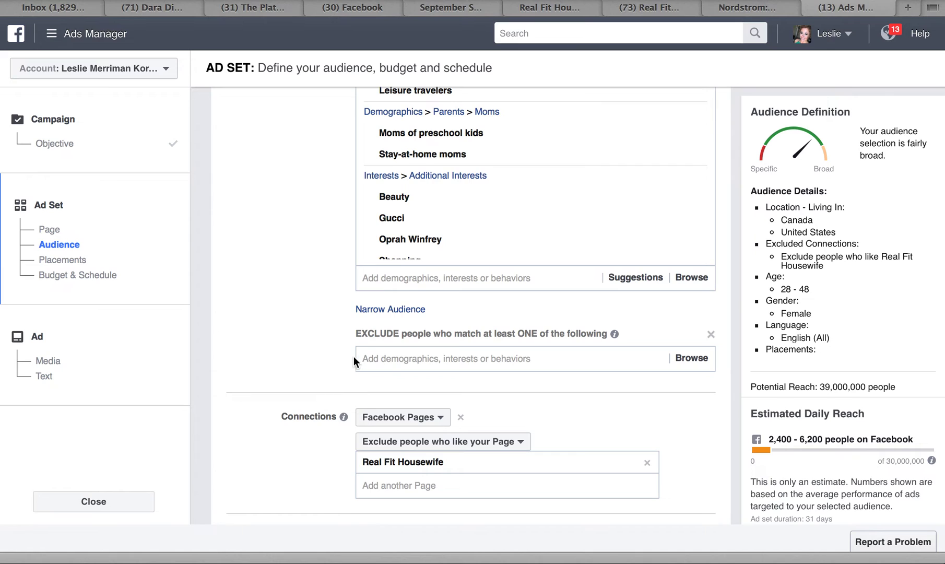
click(401, 358)
click(365, 385)
scroll(365, 407, down, 5)
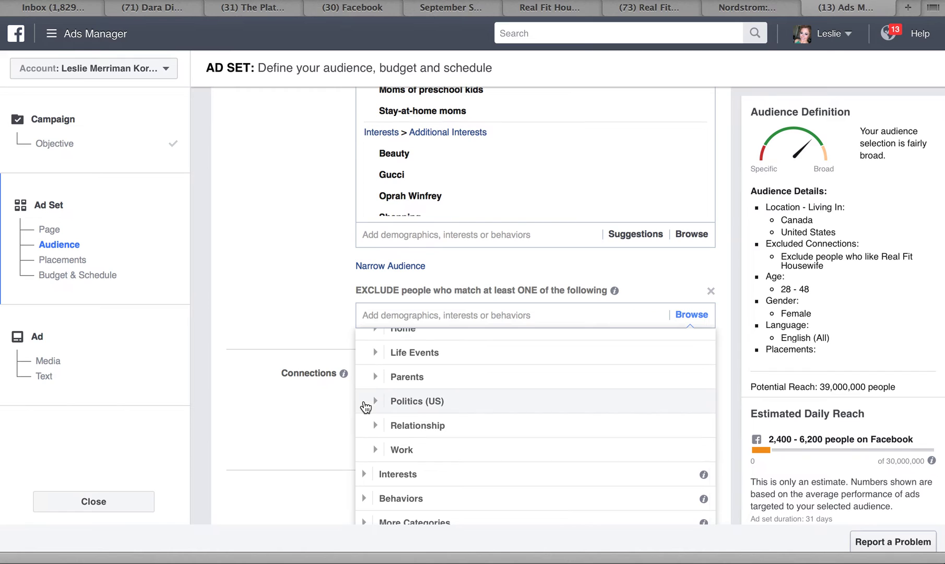
click(366, 476)
scroll(365, 480, down, 5)
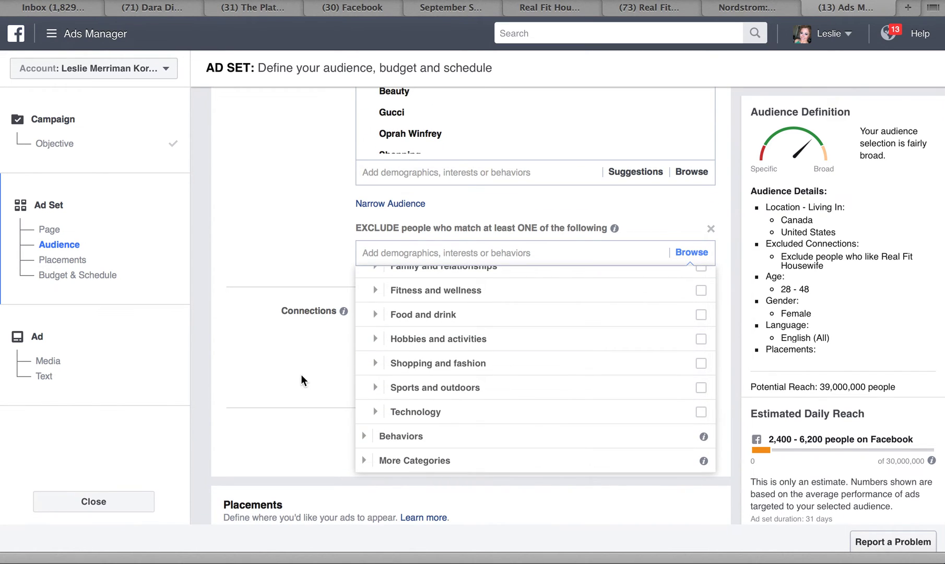
click(325, 369)
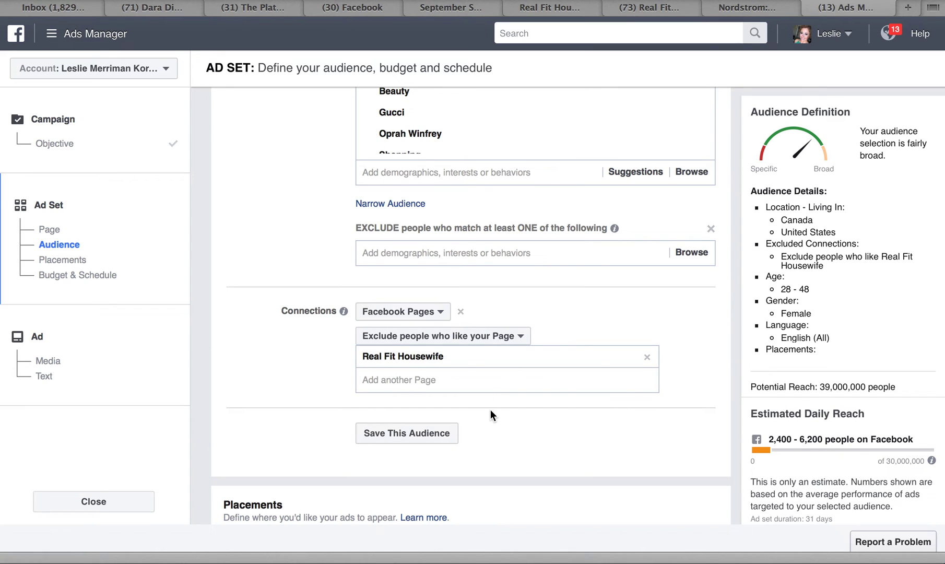
- Save the current audience under the name RFH1a
click(433, 435)
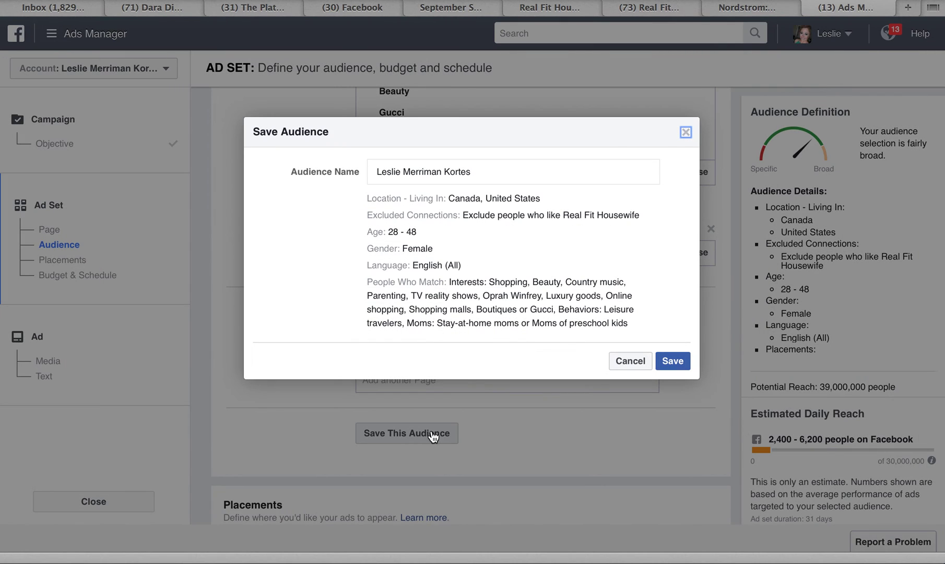
drag(476, 172, 333, 166)
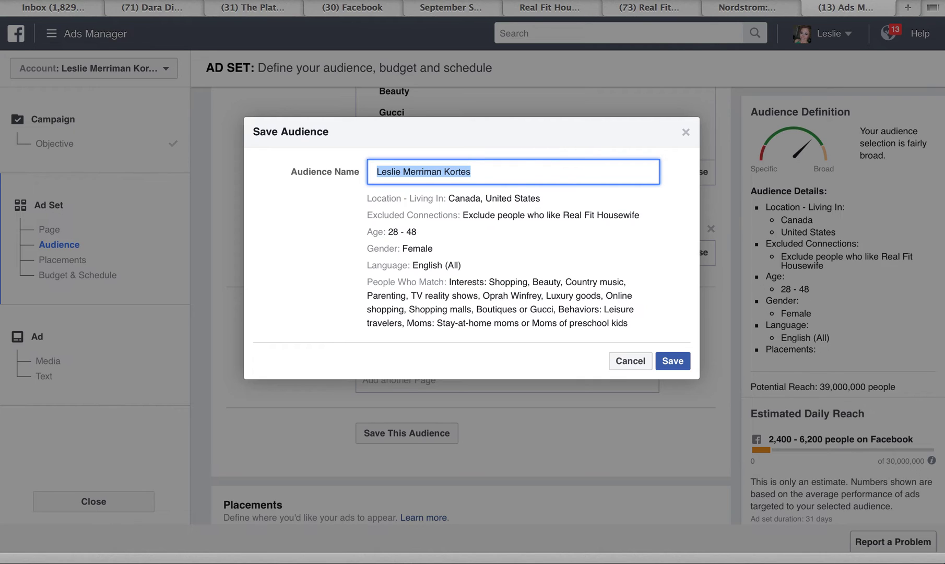
text(RFH1a)
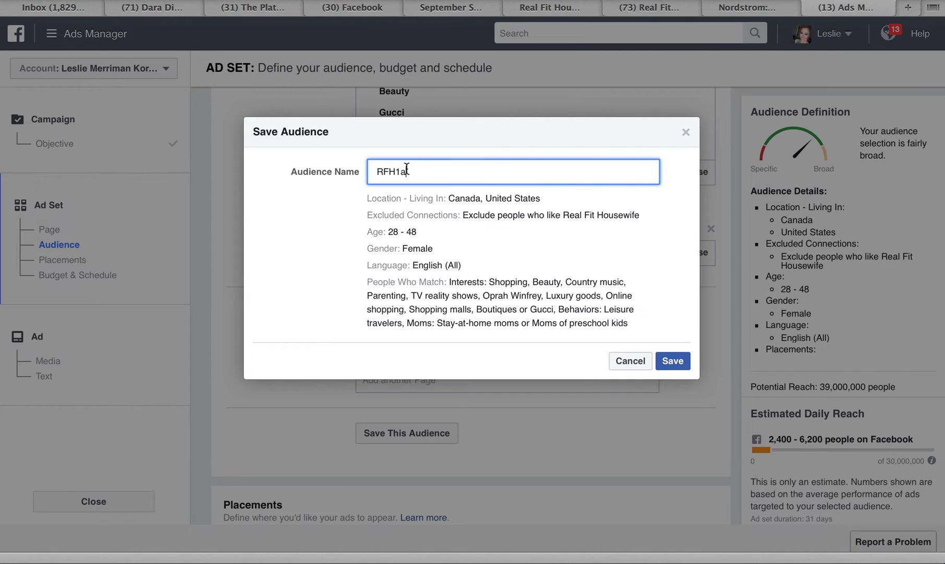
click(661, 353)
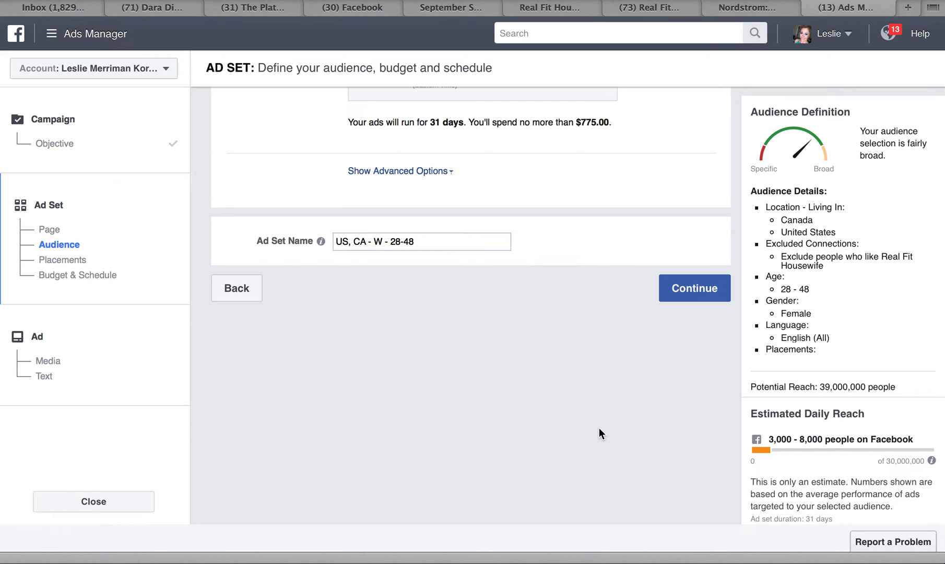
- Review the ad set's Page, saved audience, placements, and budget and schedule settings
scroll(599, 428, up, 5)
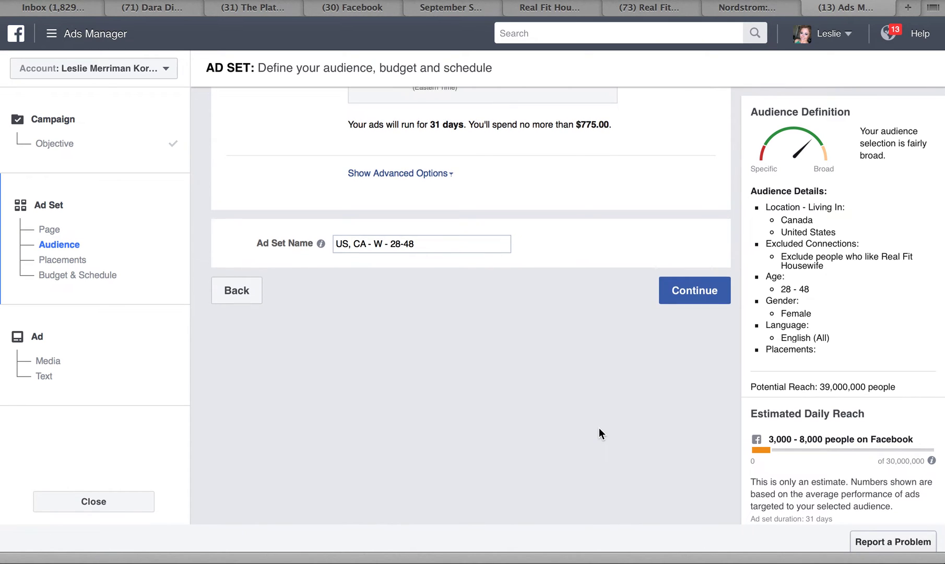
scroll(564, 278, up, 3)
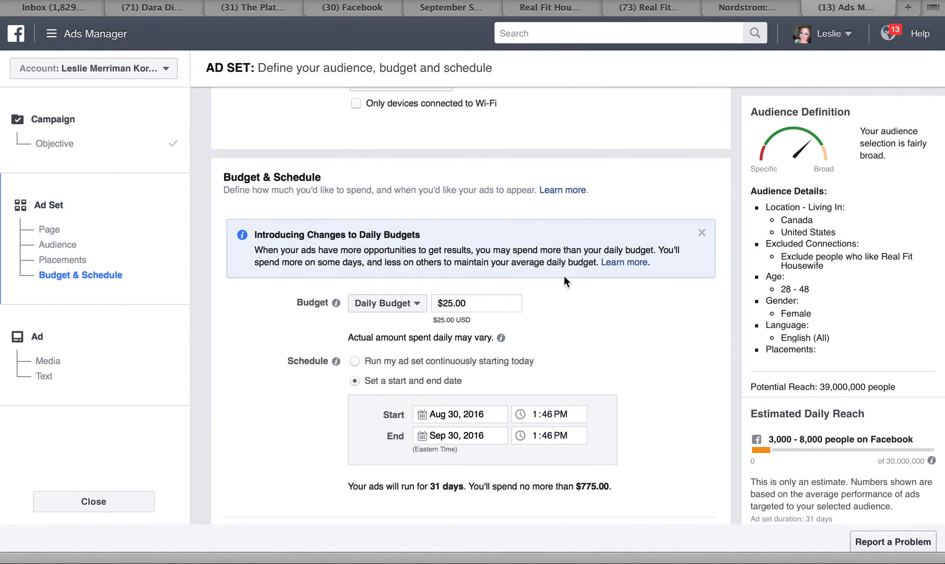
scroll(564, 277, up, 7)
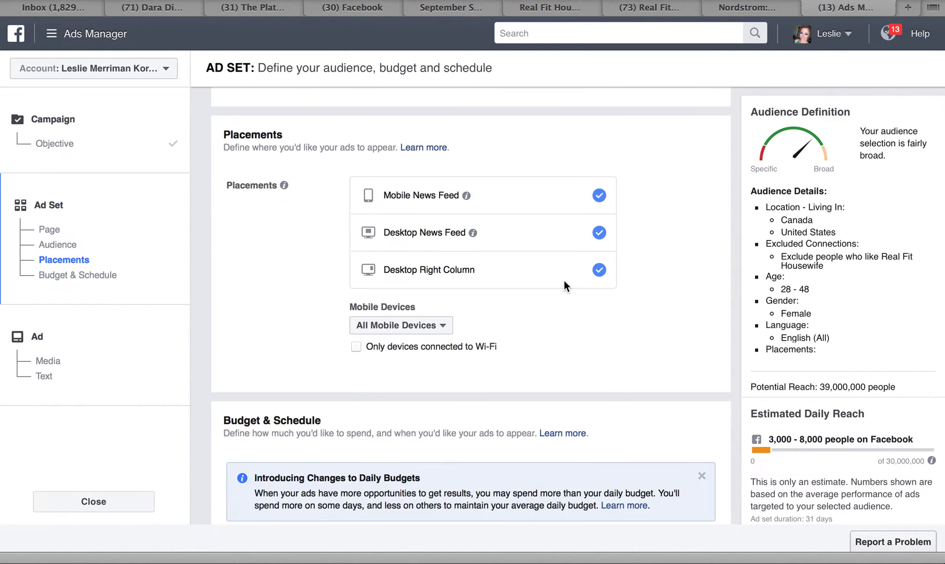
scroll(567, 287, up, 9)
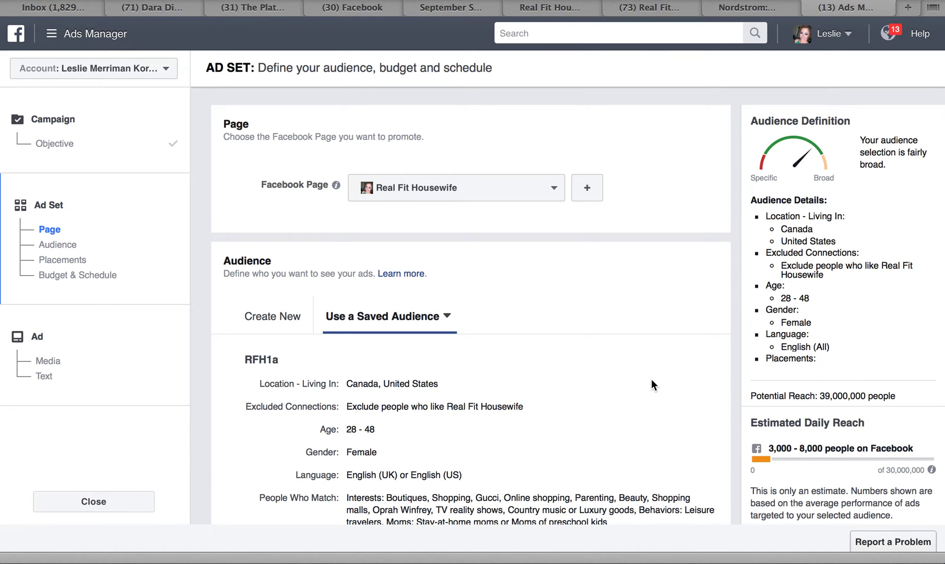
scroll(651, 378, down, 5)
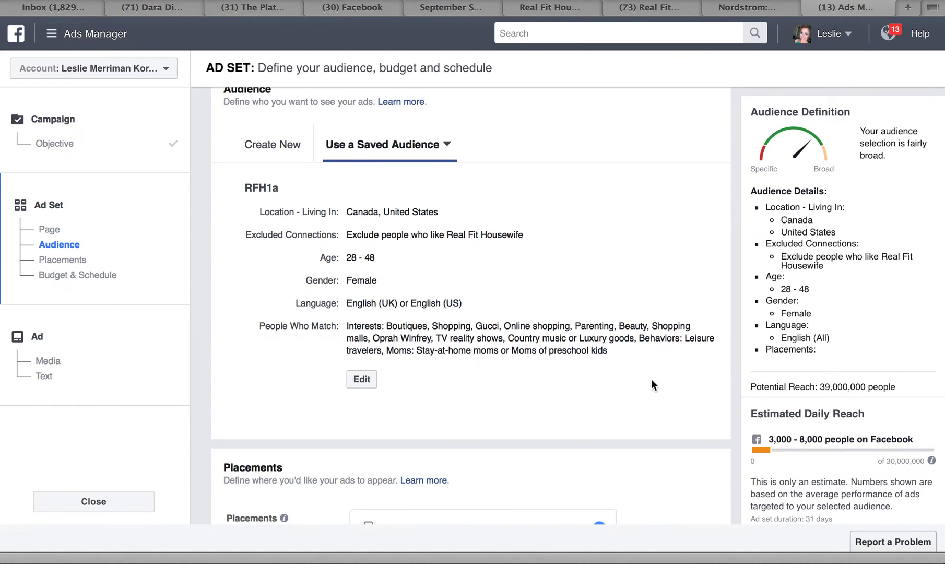
scroll(652, 380, down, 4)
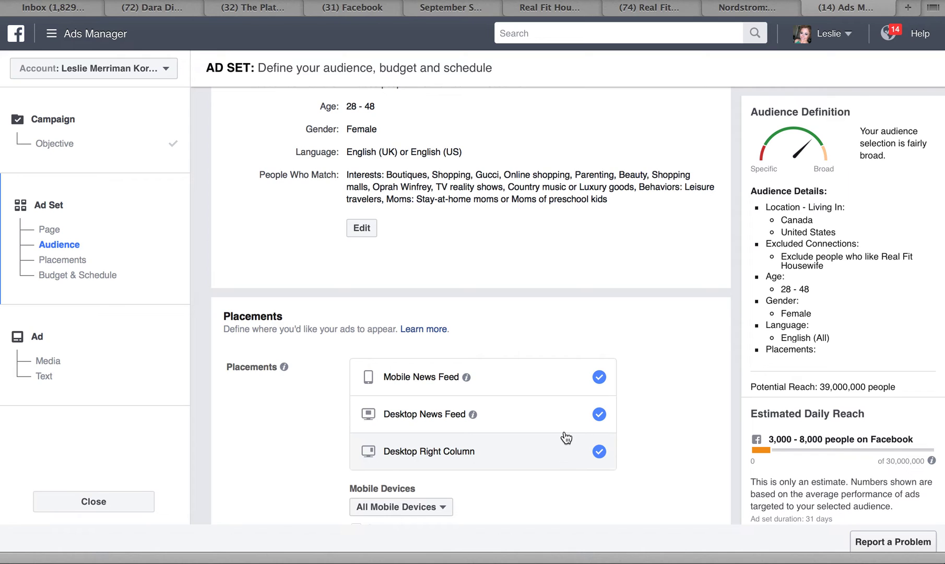
scroll(566, 436, down, 4)
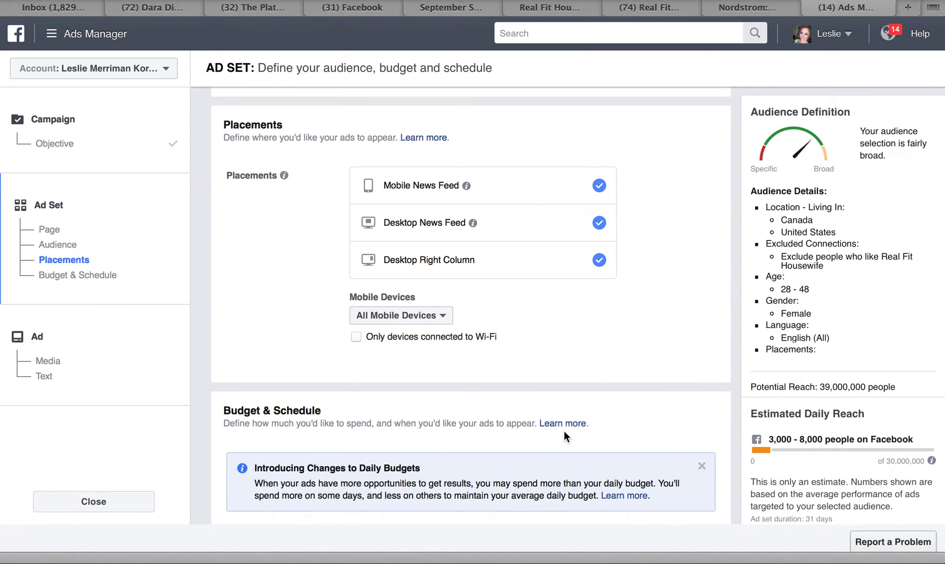
- Set the daily budget to $1.50 and schedule the ad set to run continuously starting today
scroll(565, 434, down, 3)
scroll(564, 430, down, 5)
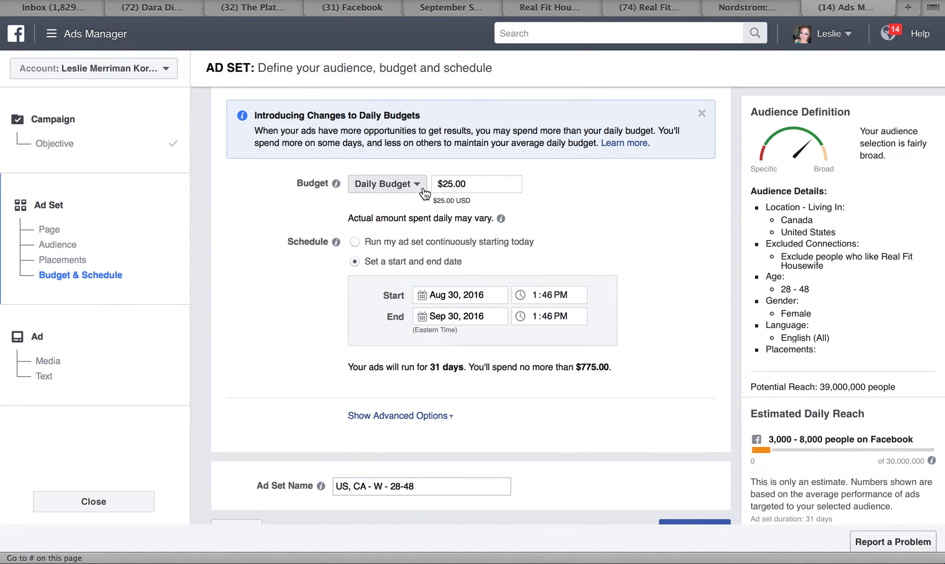
click(423, 189)
click(423, 189)
double_click(447, 183)
drag(447, 182, 436, 177)
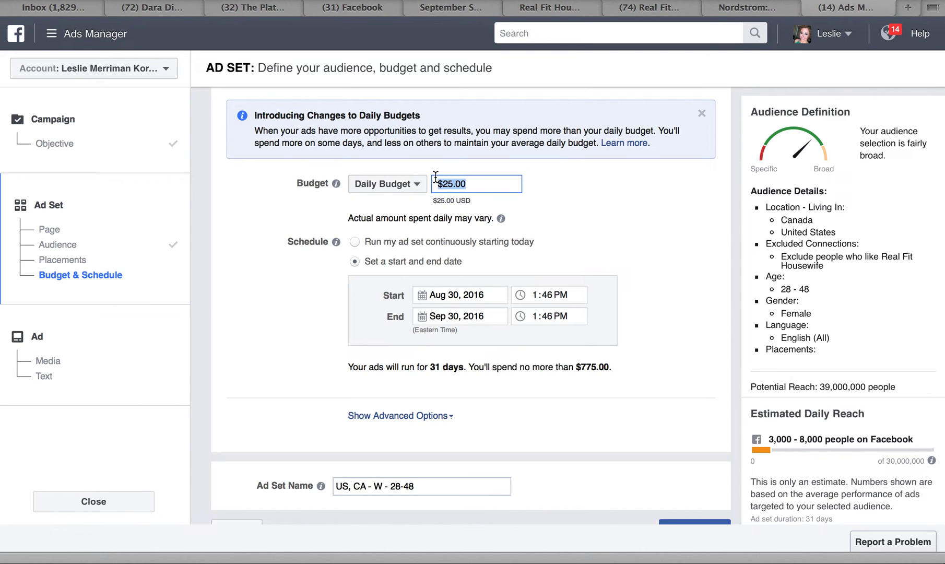
text(1.50)
click(486, 318)
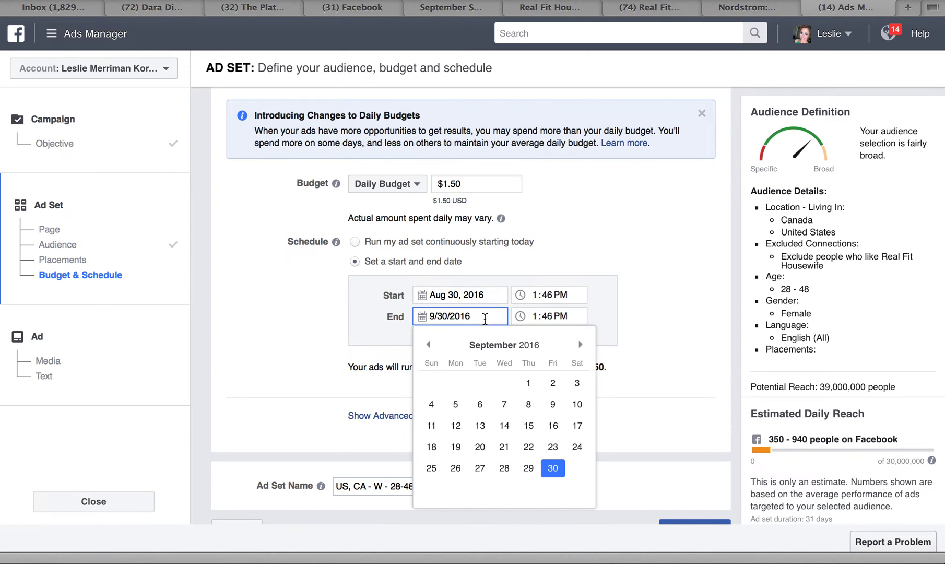
click(355, 243)
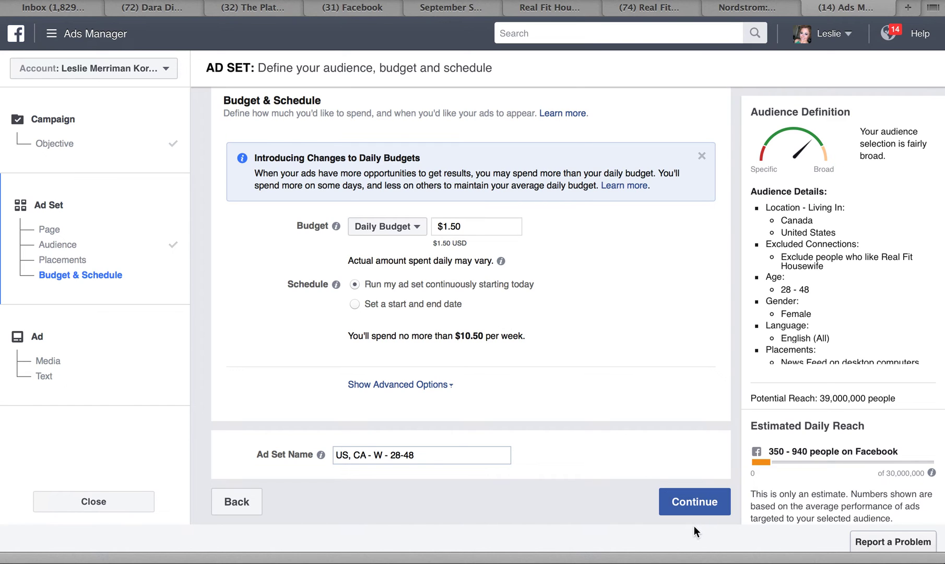
- Expand the advanced budget and schedule options, check the bidding and delivery settings, and continue to the ad creation stage
click(433, 385)
scroll(507, 401, down, 2)
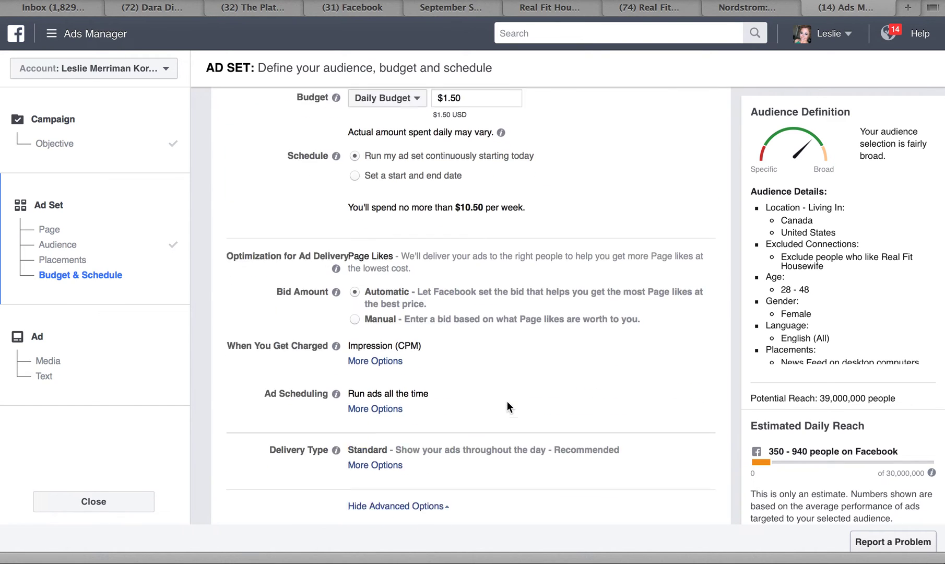
scroll(508, 403, down, 3)
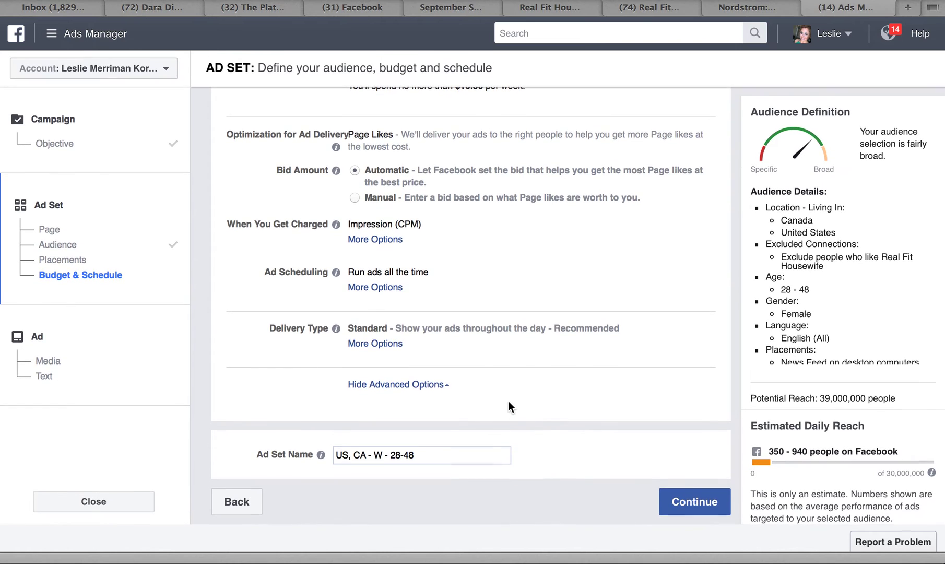
click(689, 501)
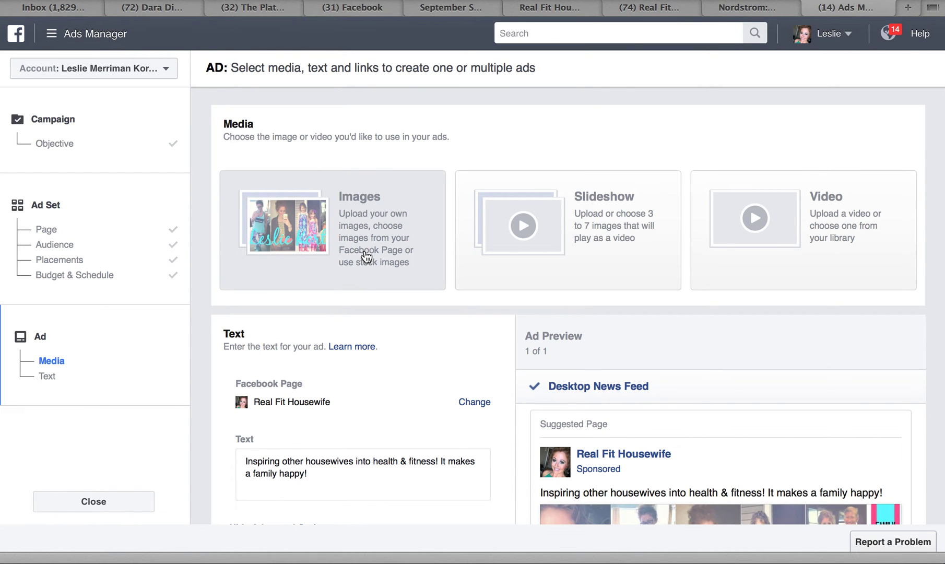
- Review the ad's text, headline, landing view, pixel tracking and Desktop News Feed preview
scroll(363, 253, down, 2)
scroll(367, 257, down, 5)
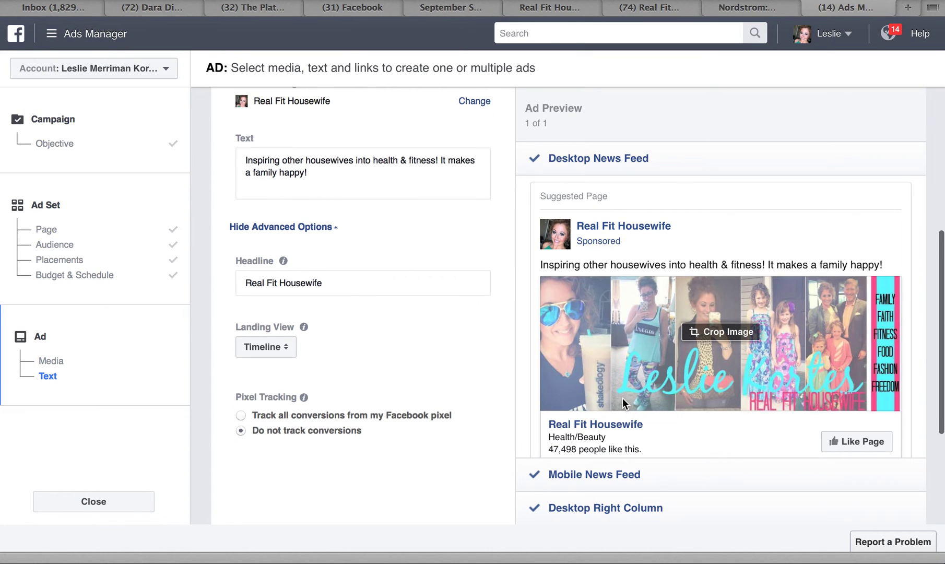
scroll(622, 398, down, 4)
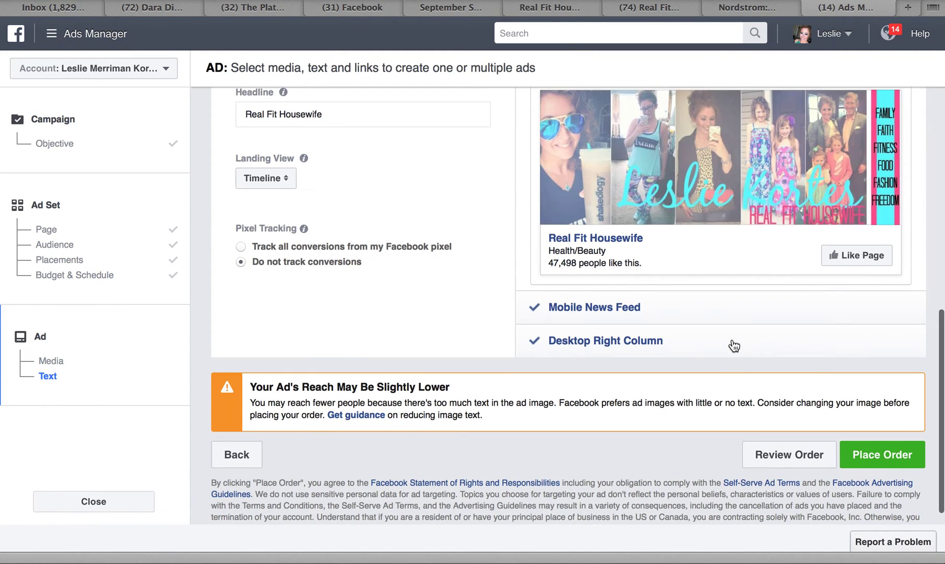
scroll(734, 346, up, 2)
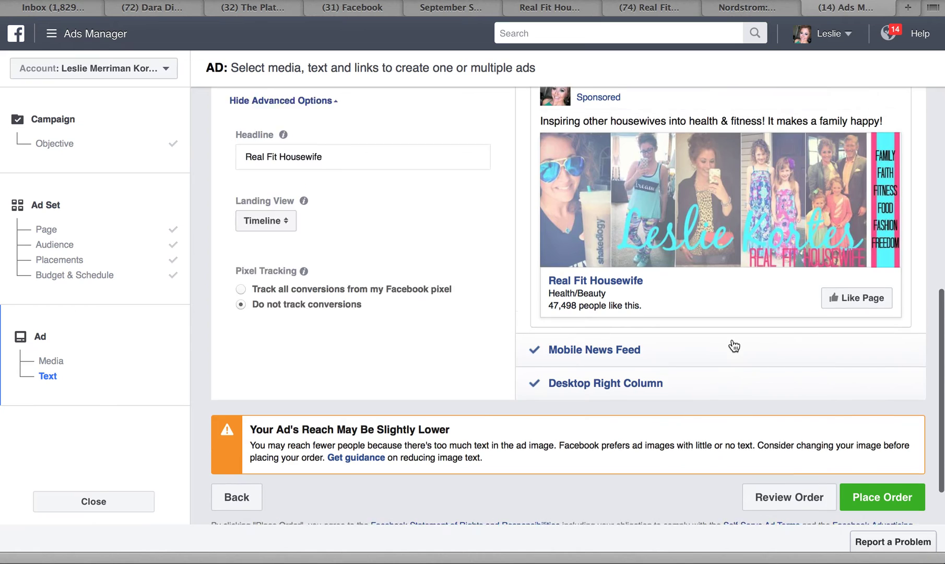
mouse_move(722, 222)
scroll(731, 279, up, 8)
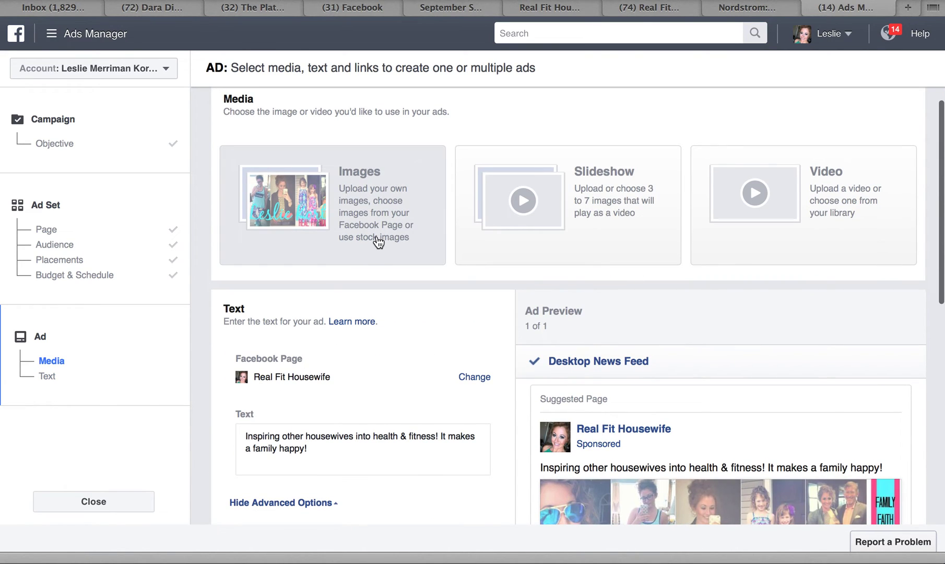
- Open the ad's image selection and upload an additional image from the Desktop folder
click(376, 238)
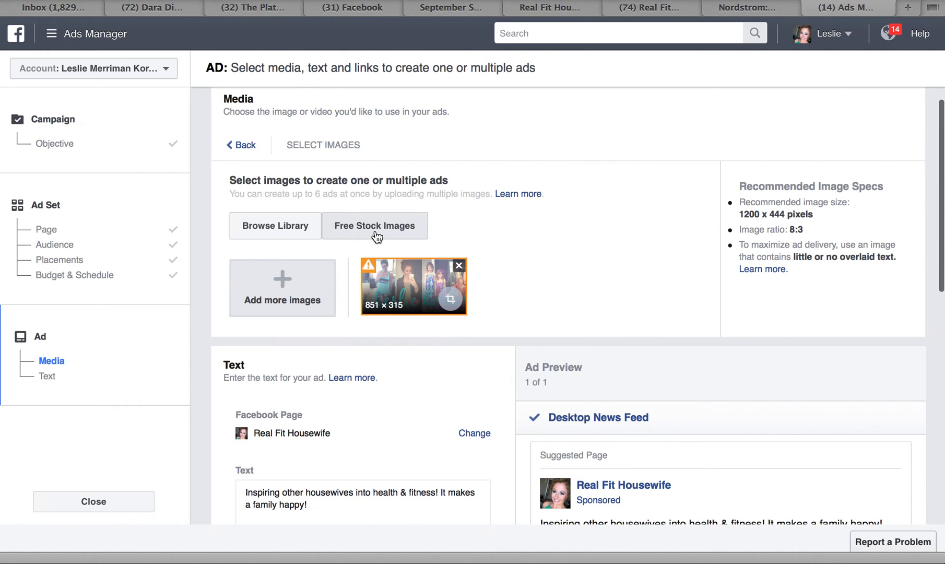
click(327, 282)
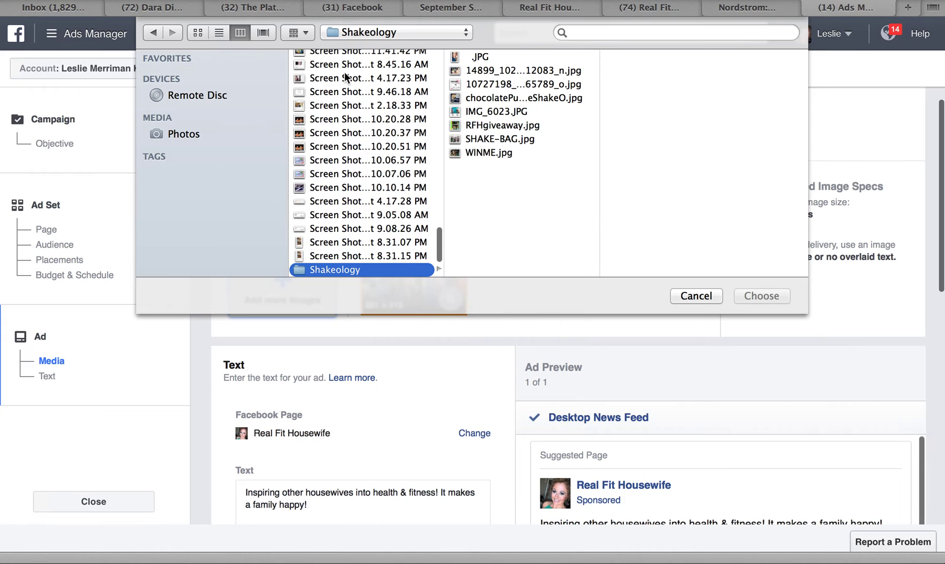
scroll(344, 73, up, 10)
click(344, 56)
key(Down)
key(Down)
key(Down)
key(Down)
key(Down)
key(Down)
key(Down)
key(Down)
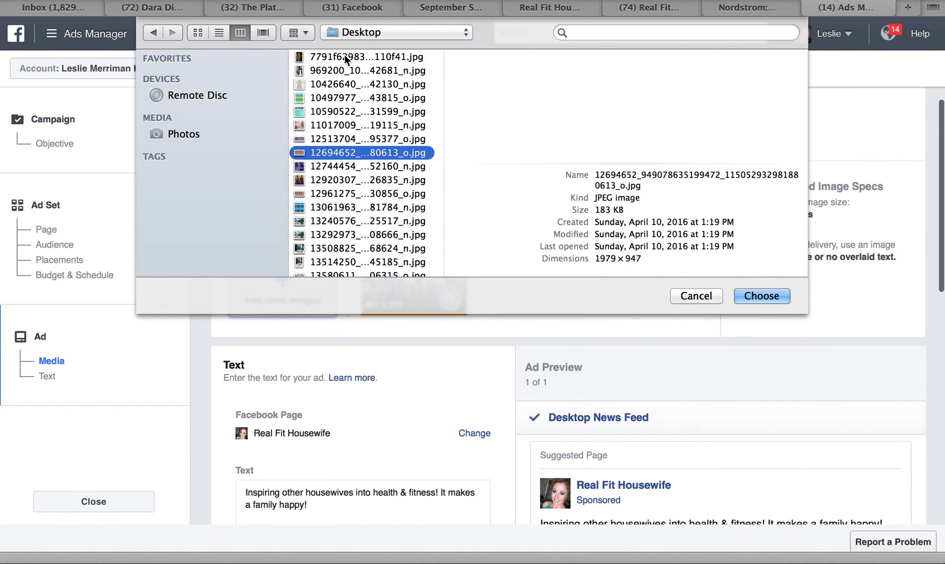
key(Up)
key(Return)
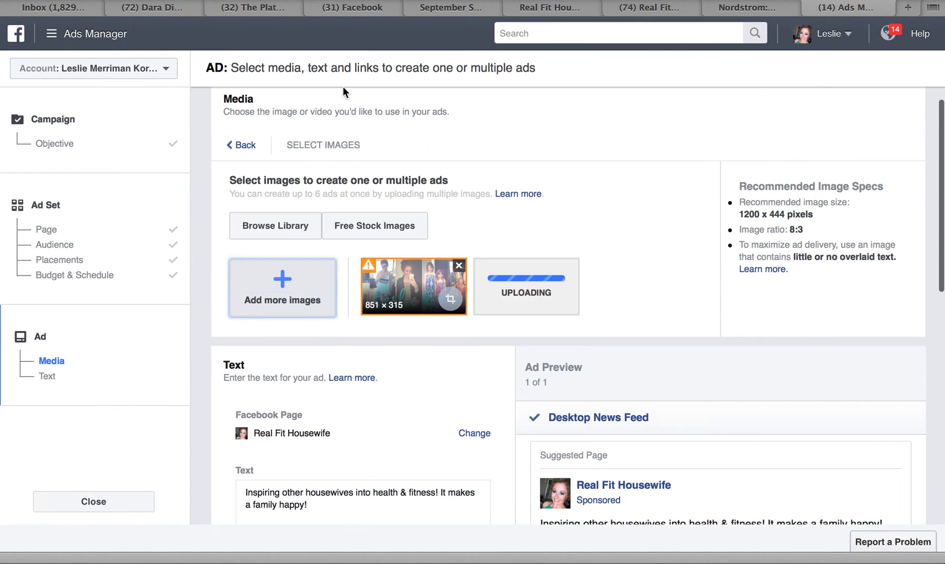
- Browse the Desktop folder for another ad image and upload Confidence2B.jpg
click(308, 301)
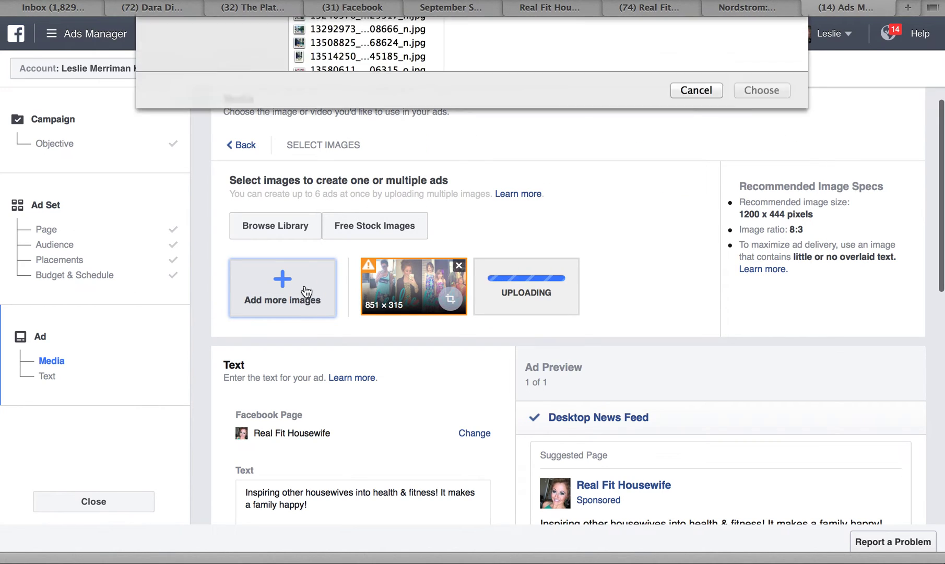
click(374, 113)
key(Down)
key(Down)
key(Down)
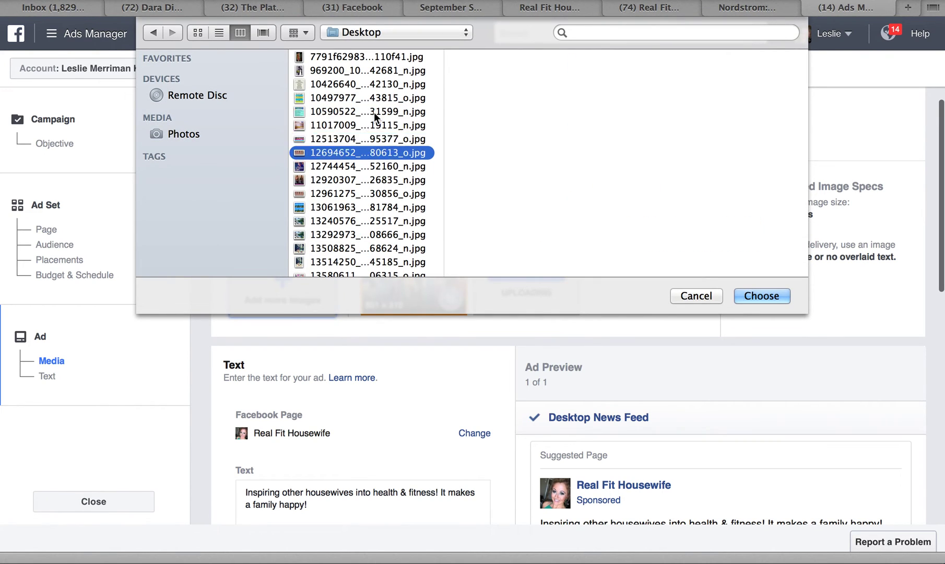
key(Down)
key(Down)
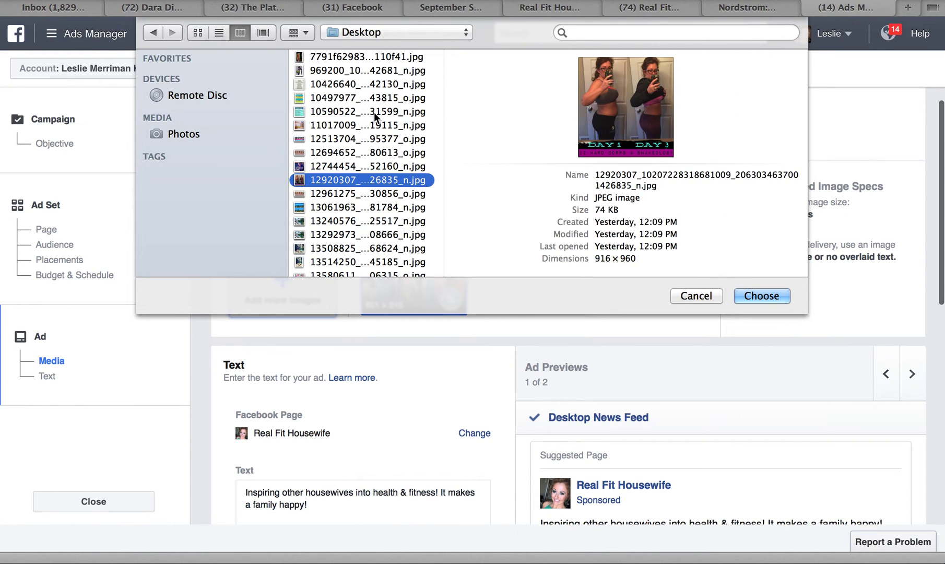
key(Down)
key(Down)
key(Down)
key(Down)
key(Down)
key(Down)
key(Down)
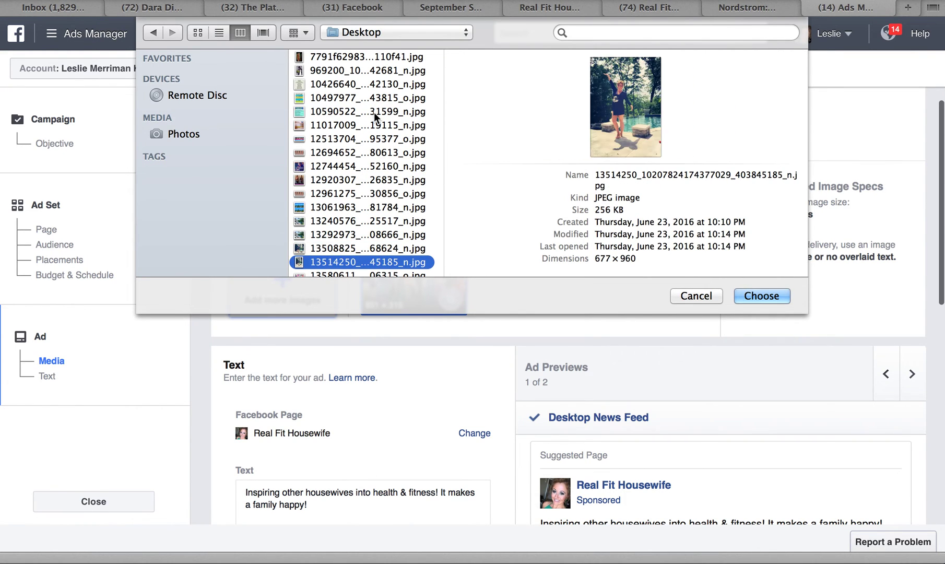
key(Down)
key(Down)
key(Down)
key(Down)
key(Down)
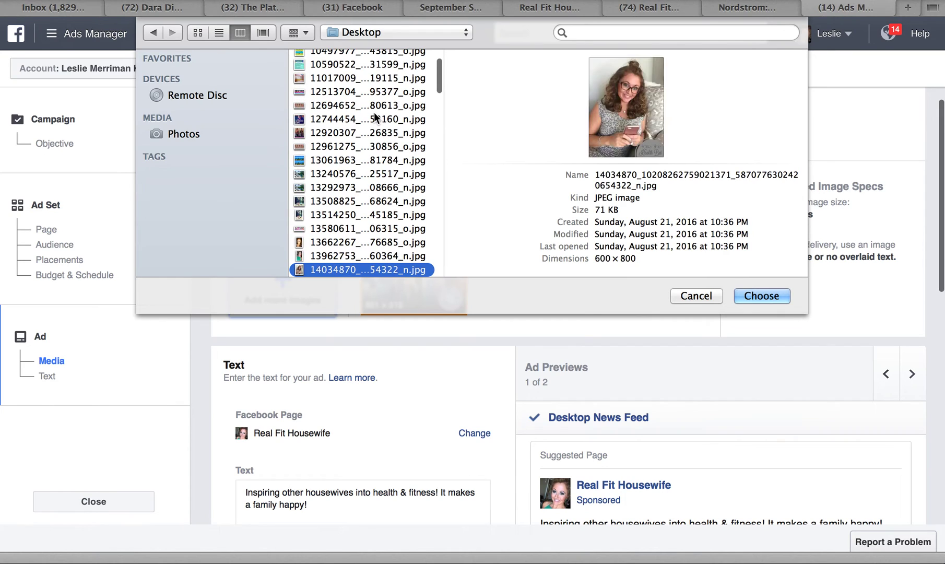
key(Down)
key(Down)
key(Down)
key(Down)
key(Down)
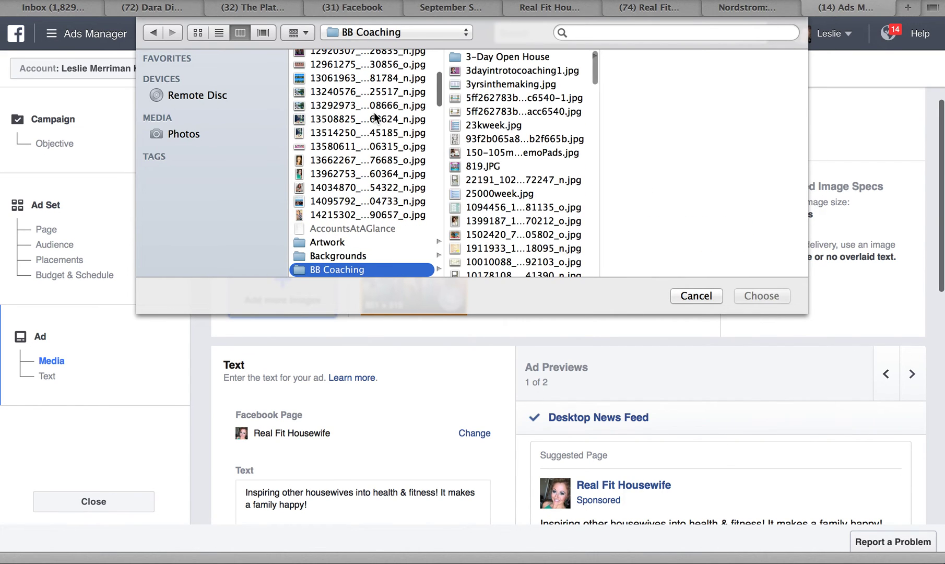
key(Down)
key(Down)
key(Down)
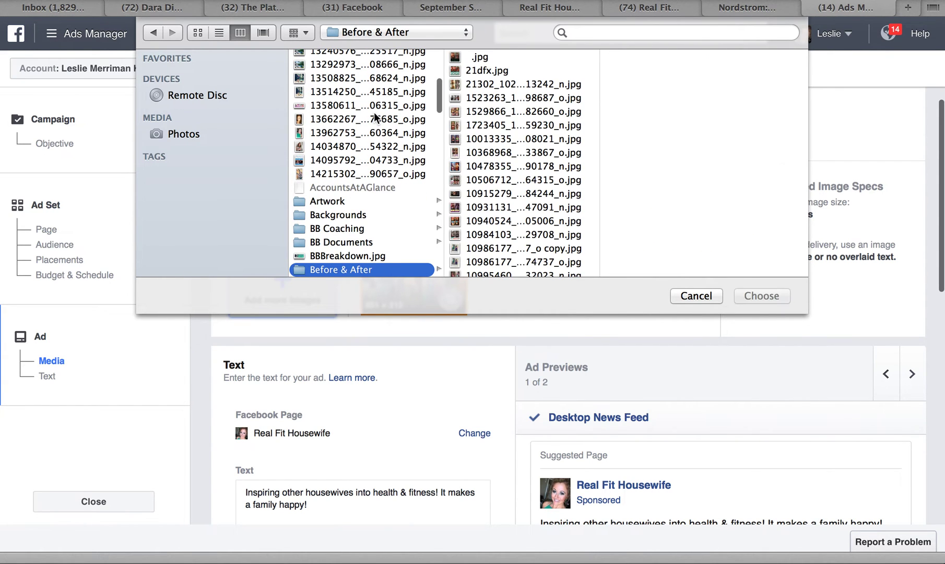
key(Down)
key(Down)
key(Down)
key(Down)
key(Down)
key(Down)
key(Down)
key(Down)
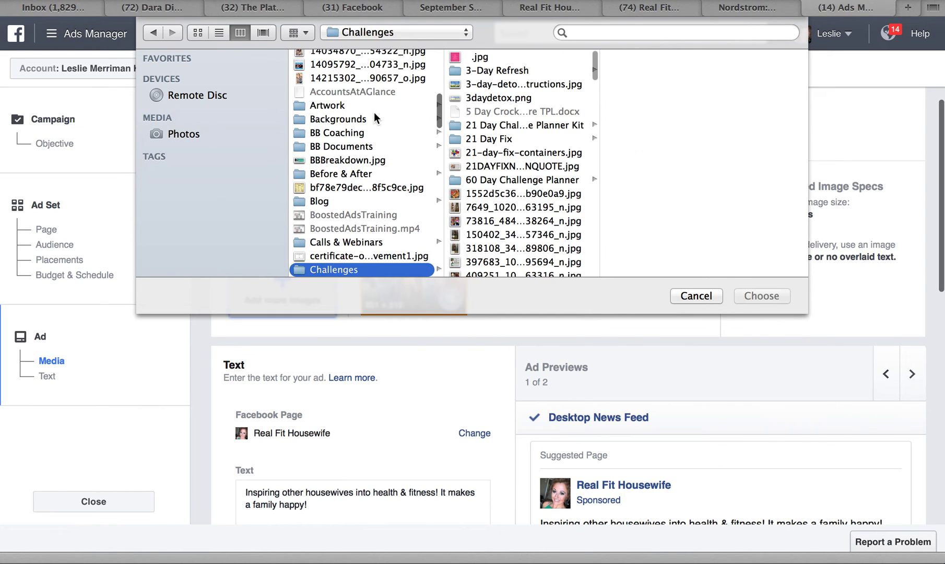
key(Down)
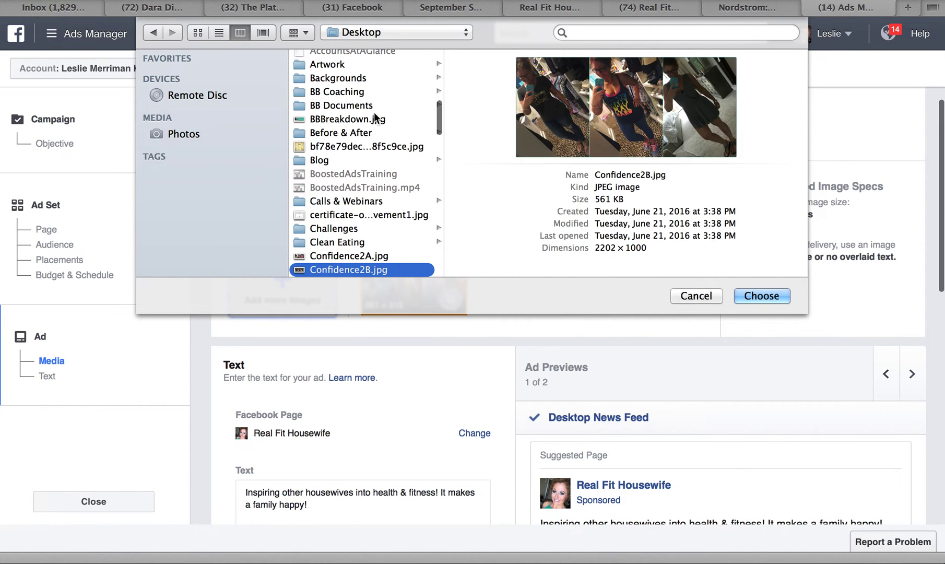
key(Return)
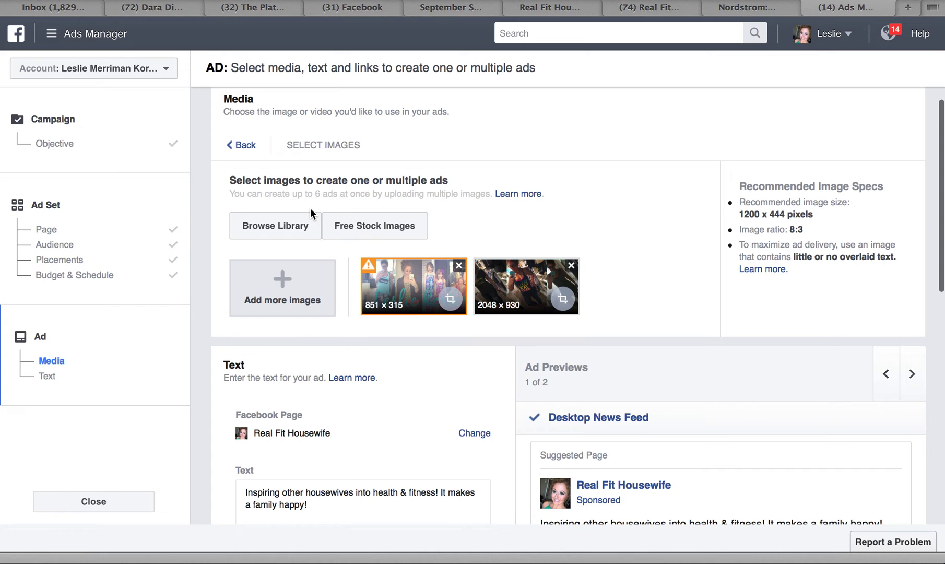
- Remove the 851 × 315 image from the ad and shift the remaining image's crop area upward to include more of the heads
scroll(310, 211, up, 2)
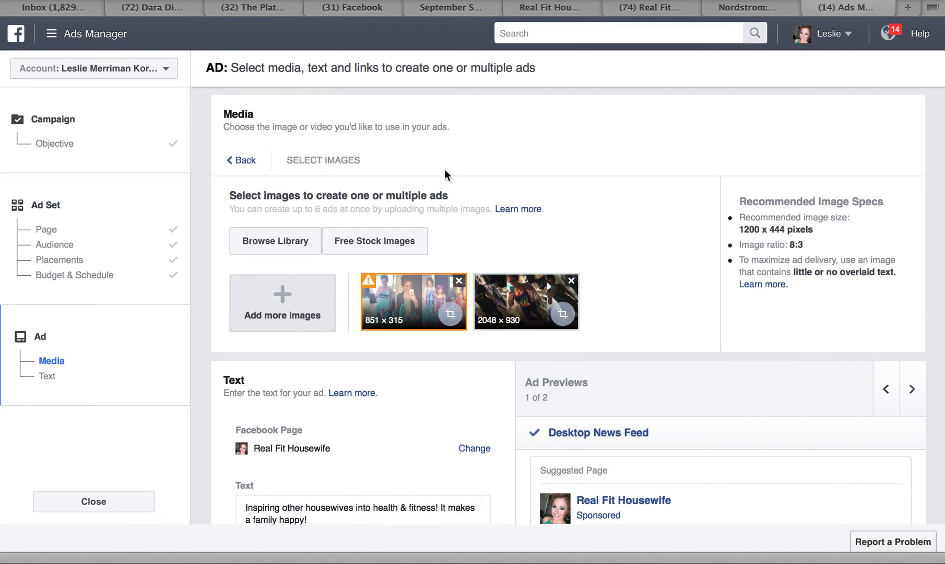
click(460, 283)
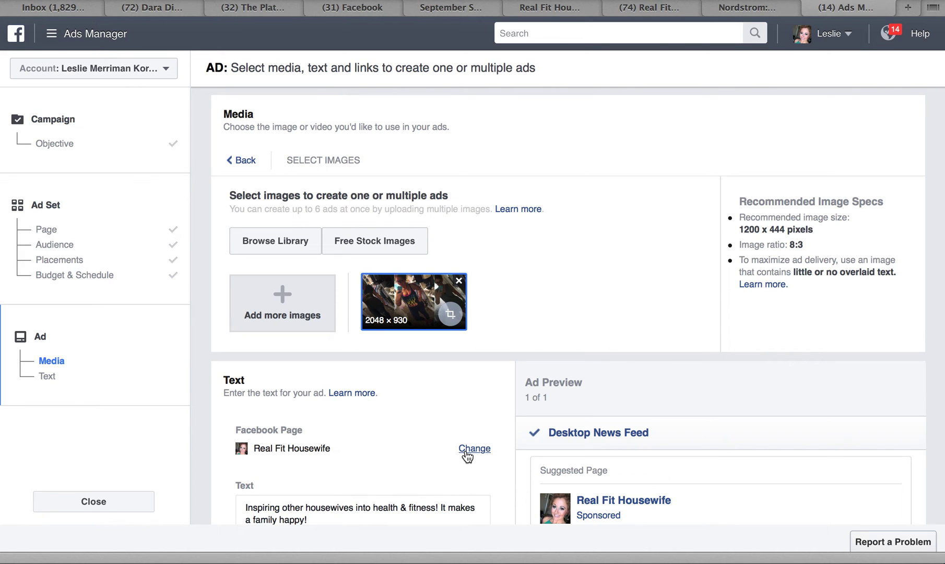
scroll(467, 456, down, 5)
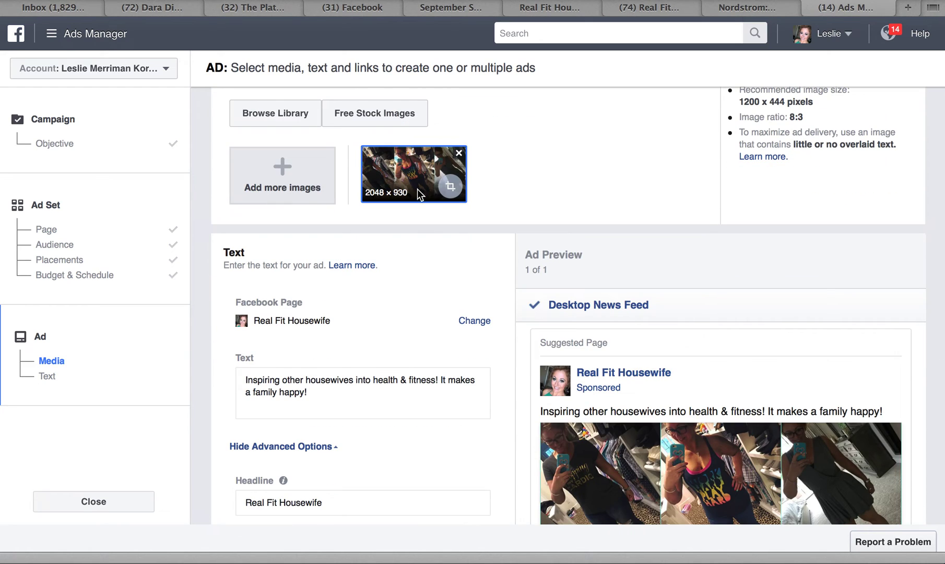
click(450, 186)
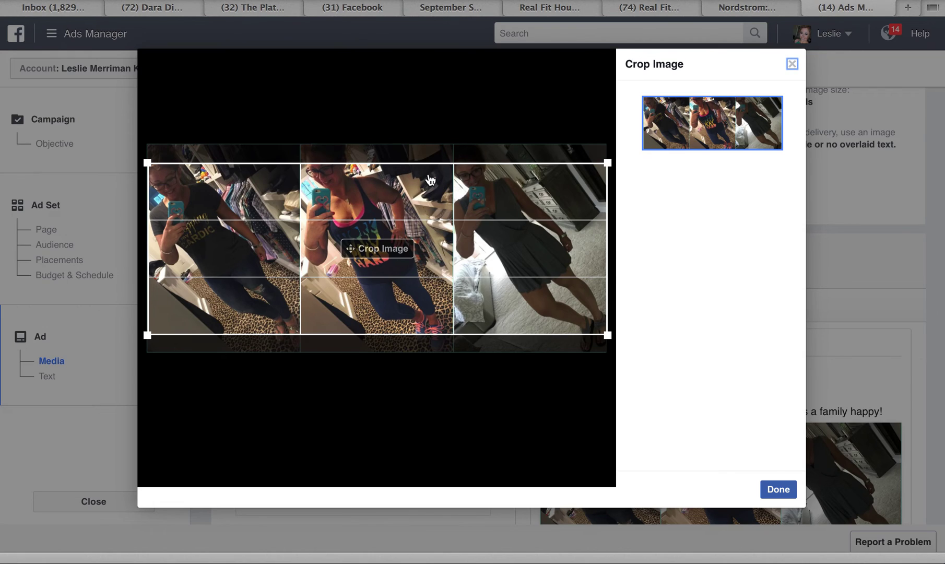
mouse_move(442, 207)
mouse_down()
mouse_move(442, 180)
mouse_move(442, 195)
mouse_up()
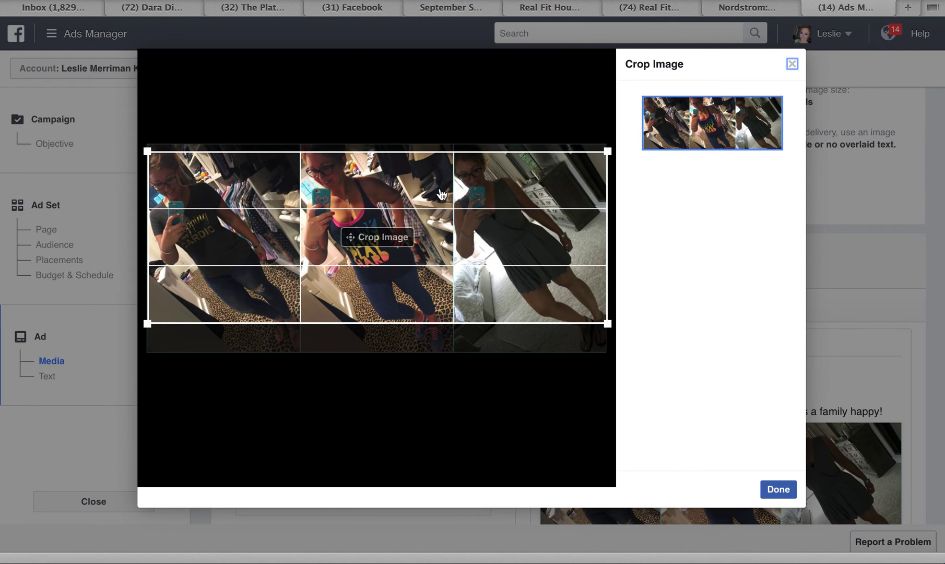
scroll(783, 441, up, 1)
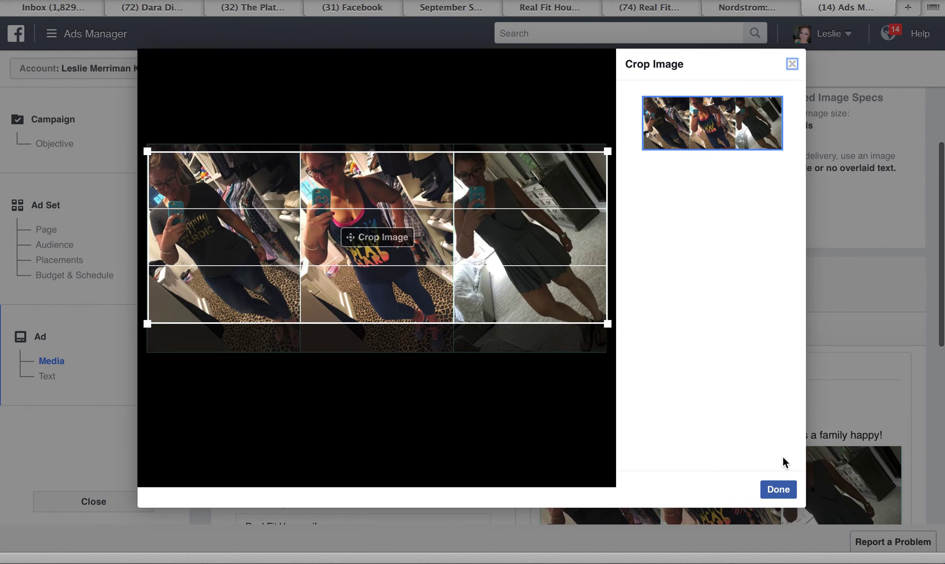
click(780, 493)
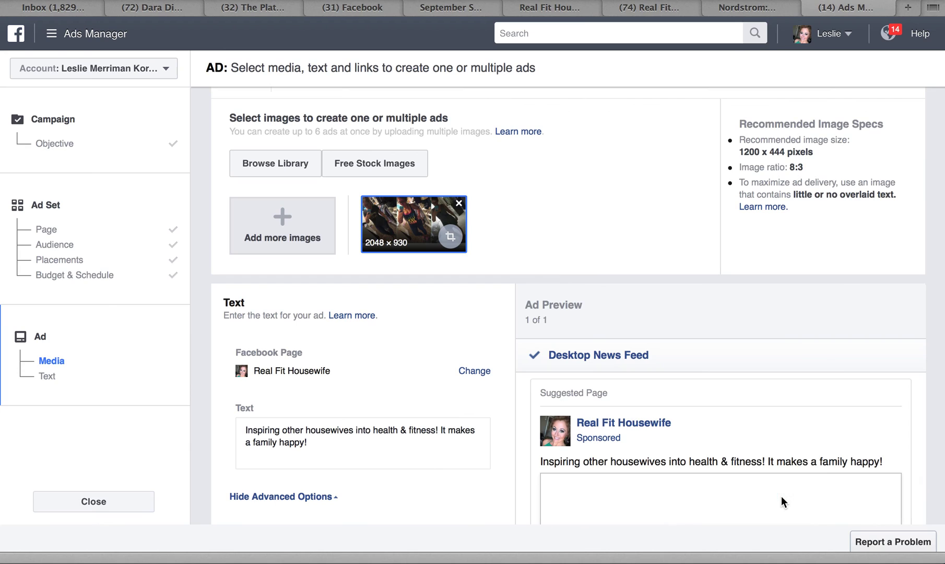
- Review the ad text and Desktop News Feed preview with the new image, and open the Mobile News Feed preview
scroll(524, 366, down, 2)
scroll(524, 365, down, 5)
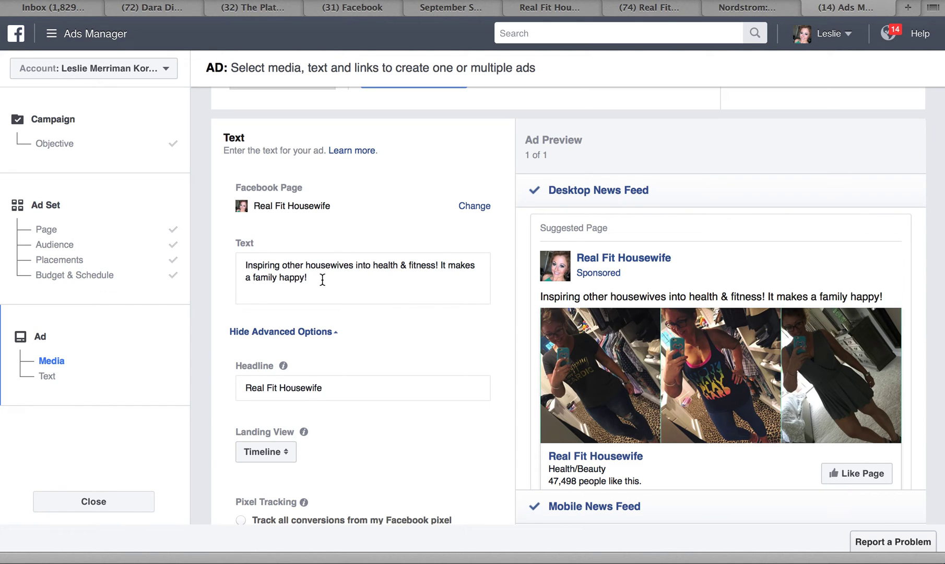
scroll(323, 280, down, 7)
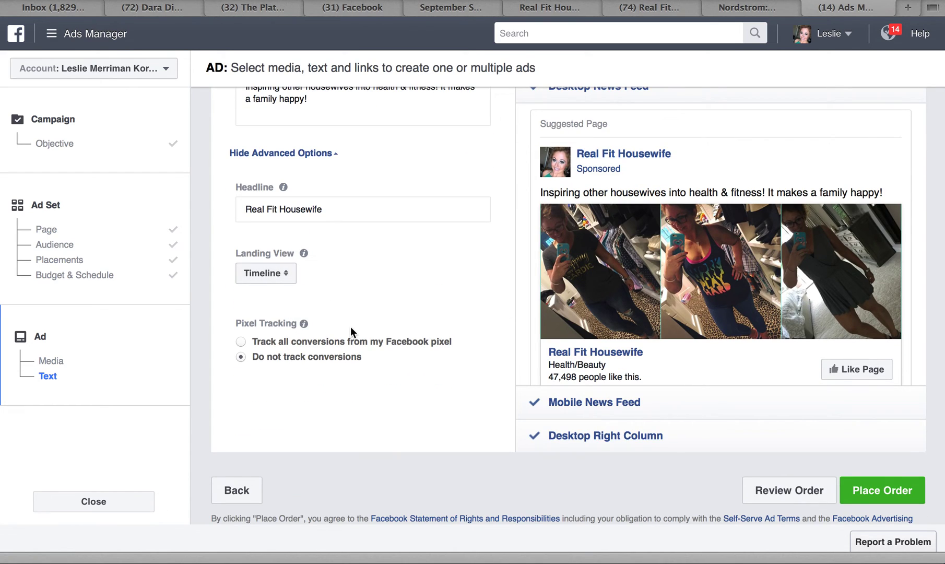
click(584, 410)
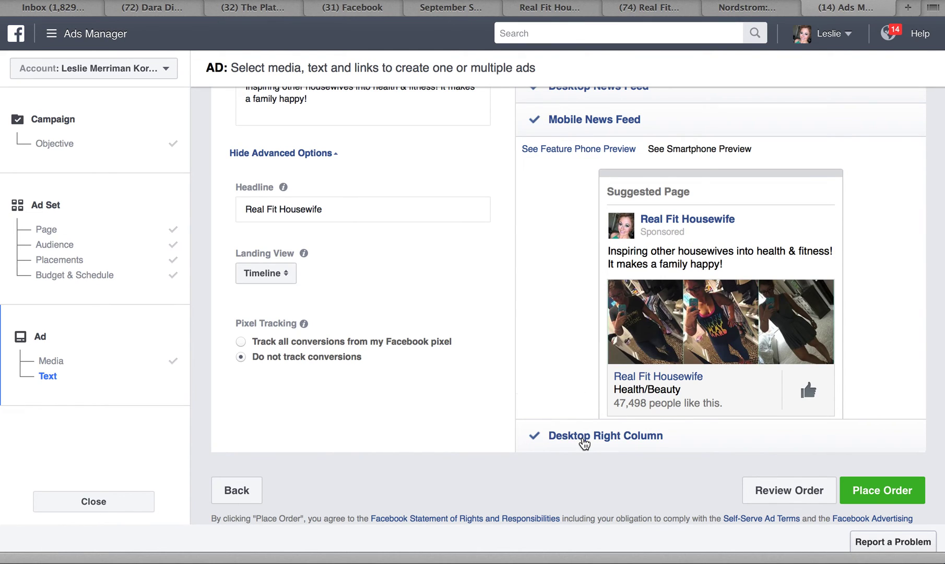
- Preview the ad in the Desktop Right Column placement and place the ad order
click(583, 438)
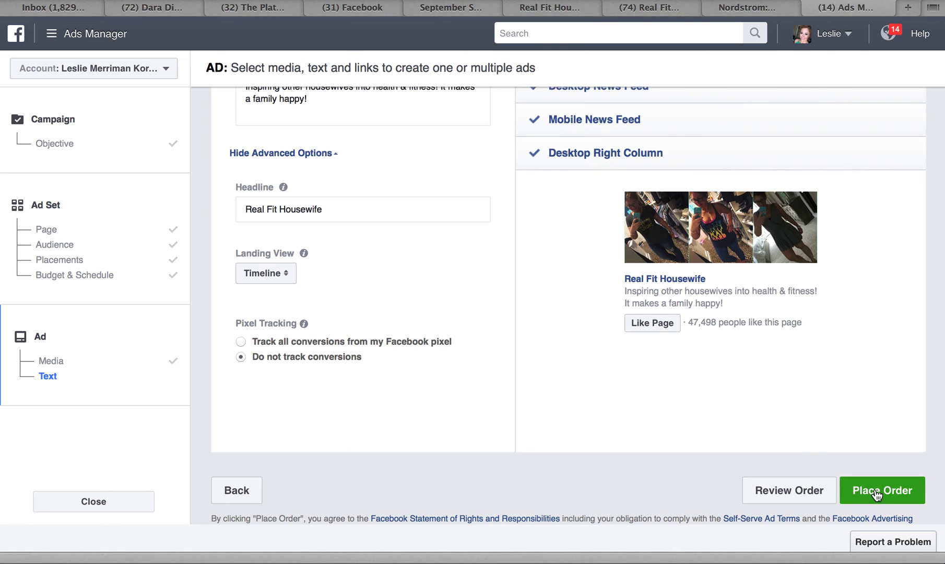
click(886, 493)
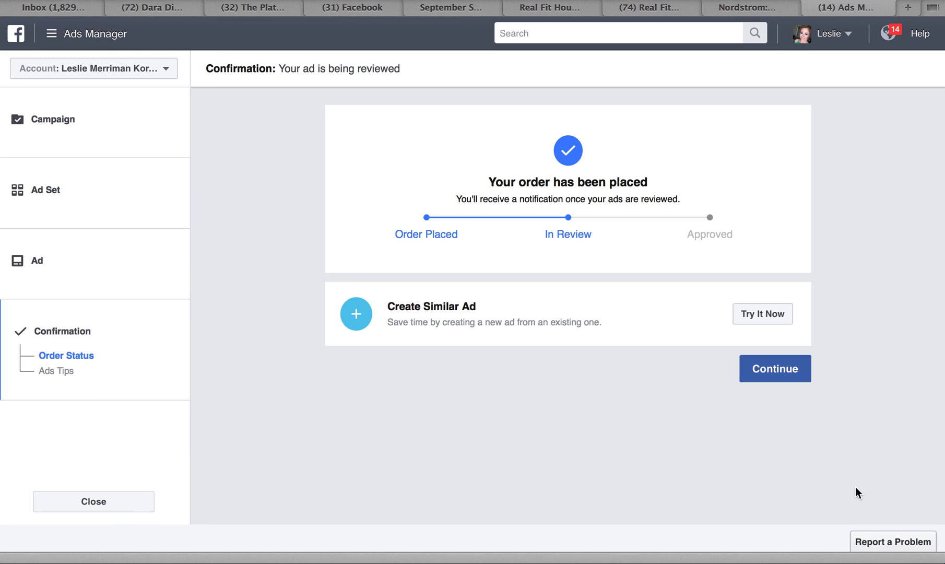
- Open the account's campaign list and review the delivery, results and cost of the Page Likes campaigns
click(91, 42)
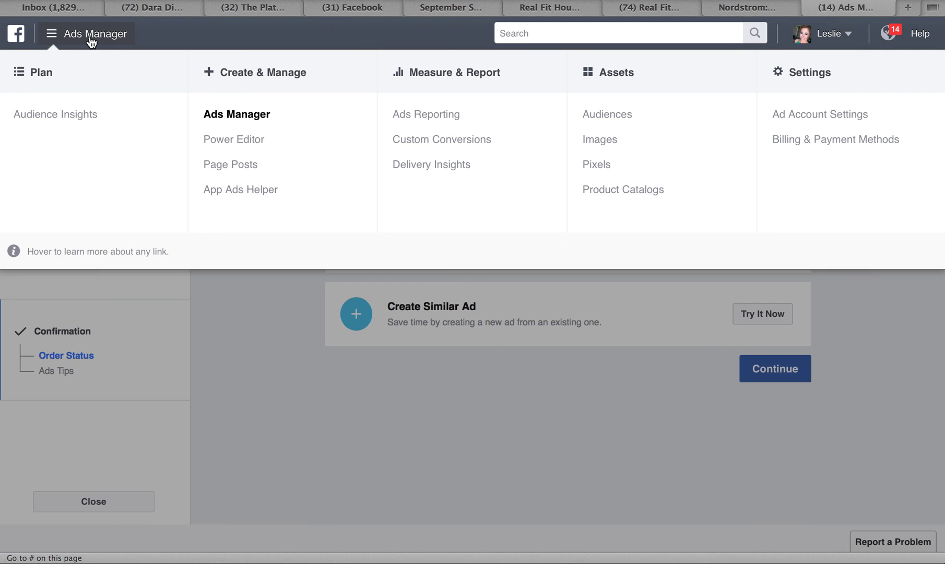
click(244, 119)
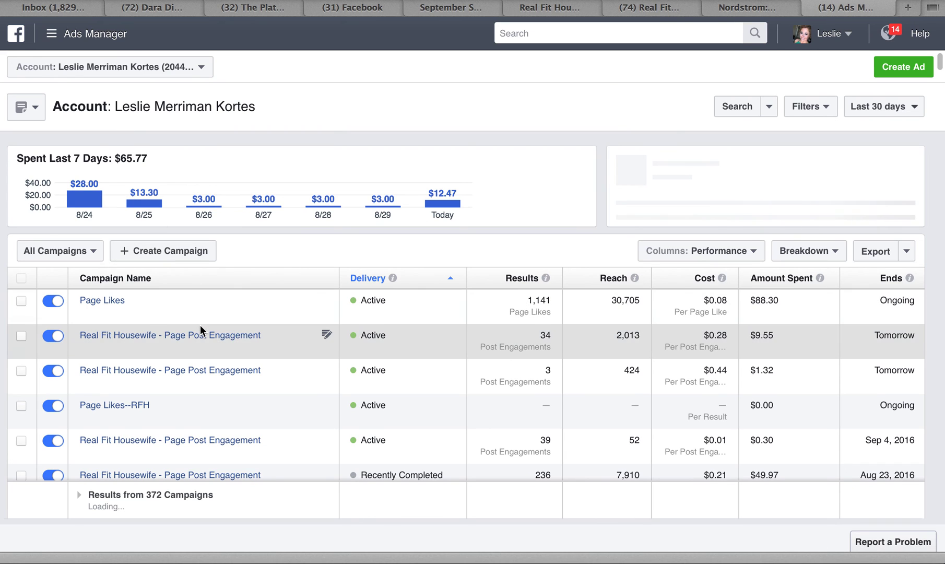
scroll(200, 325, down, 3)
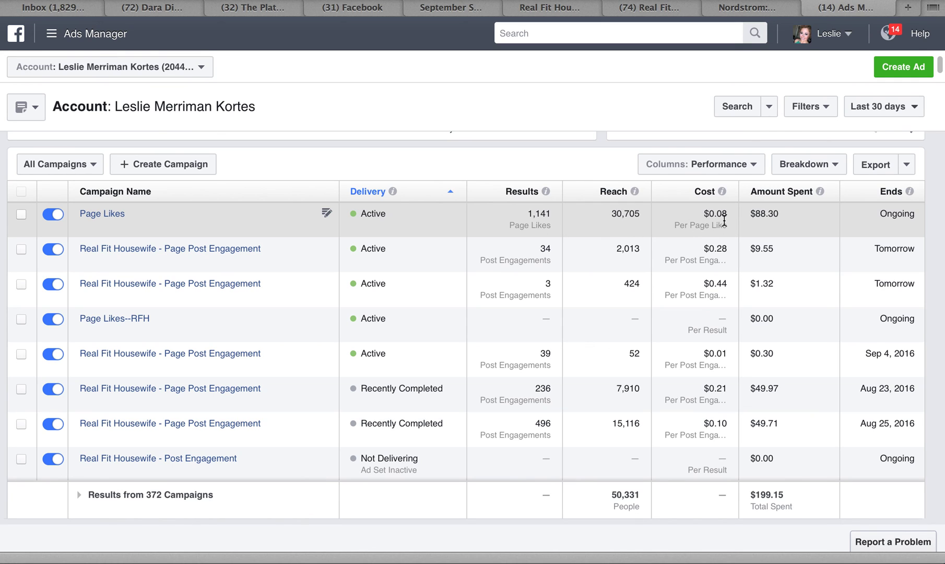
click(326, 214)
scroll(150, 222, down, 2)
scroll(149, 222, up, 5)
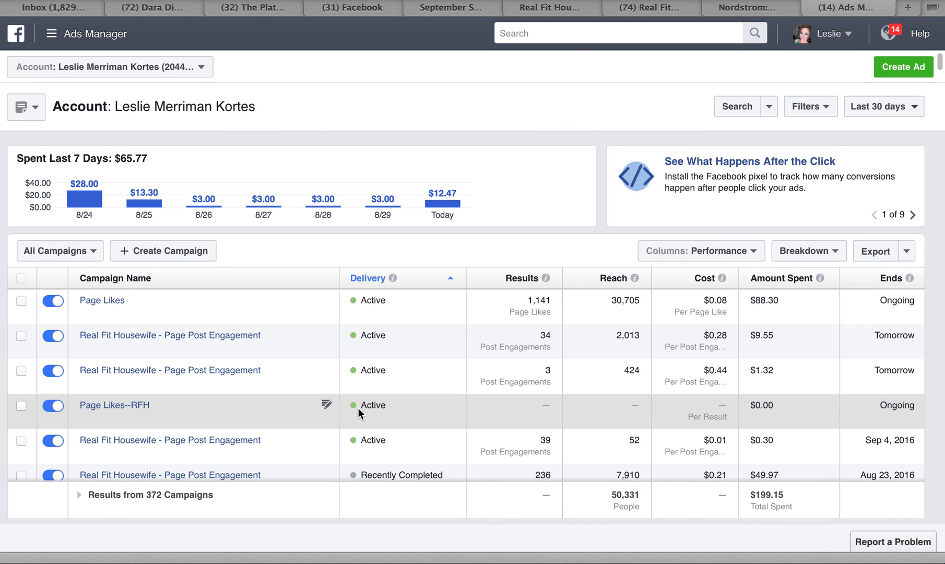
- Turn off the Page Likes--RFH campaign and look over the campaign list
click(59, 407)
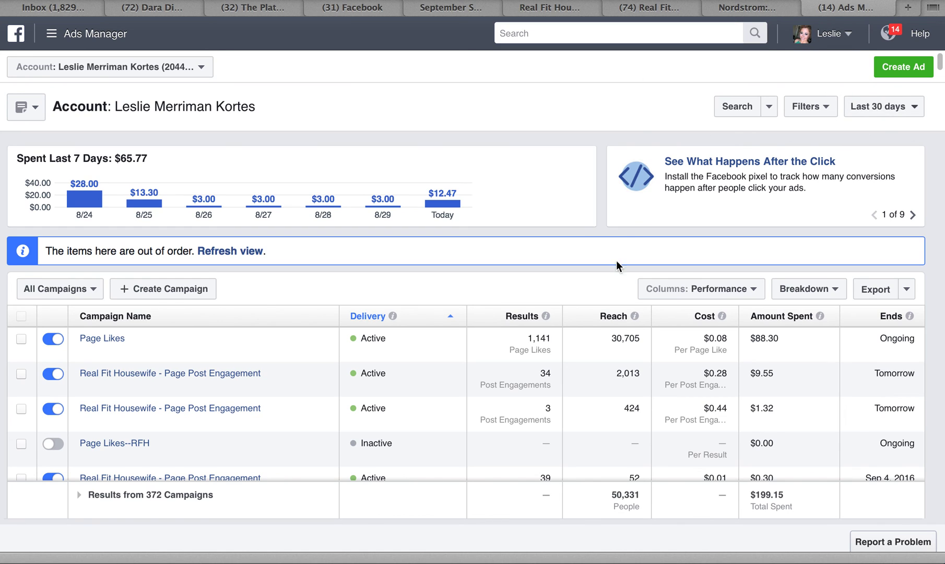
scroll(605, 400, down, 5)
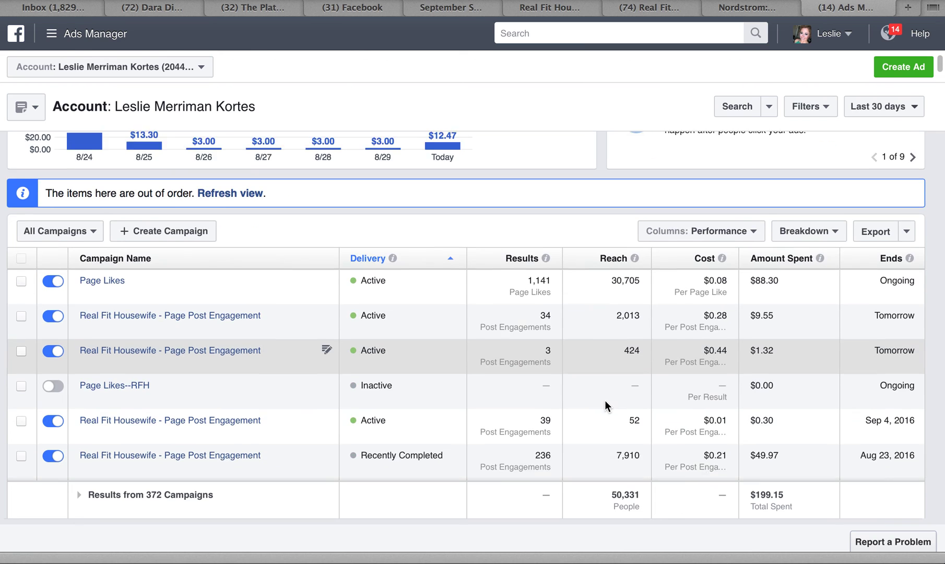
scroll(605, 400, up, 5)
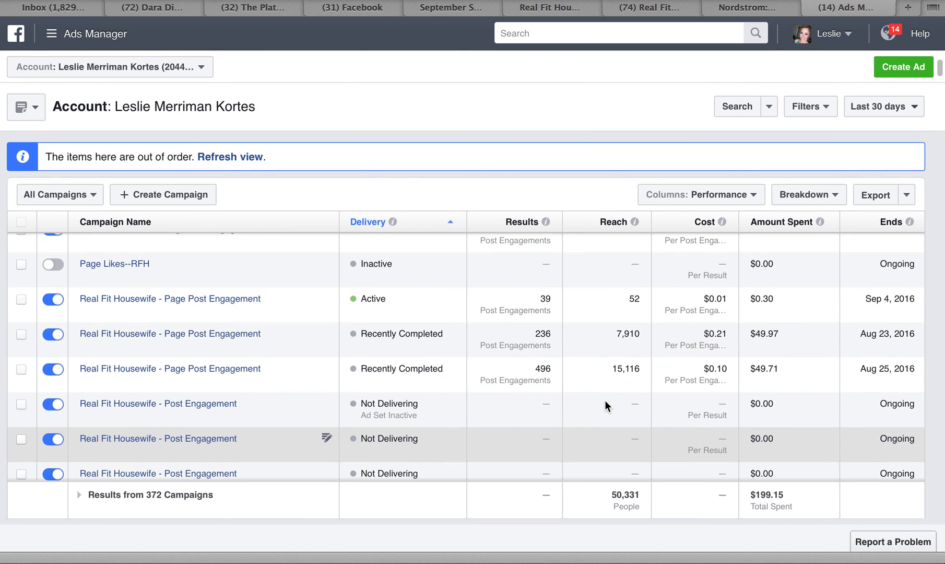
scroll(605, 400, down, 1)
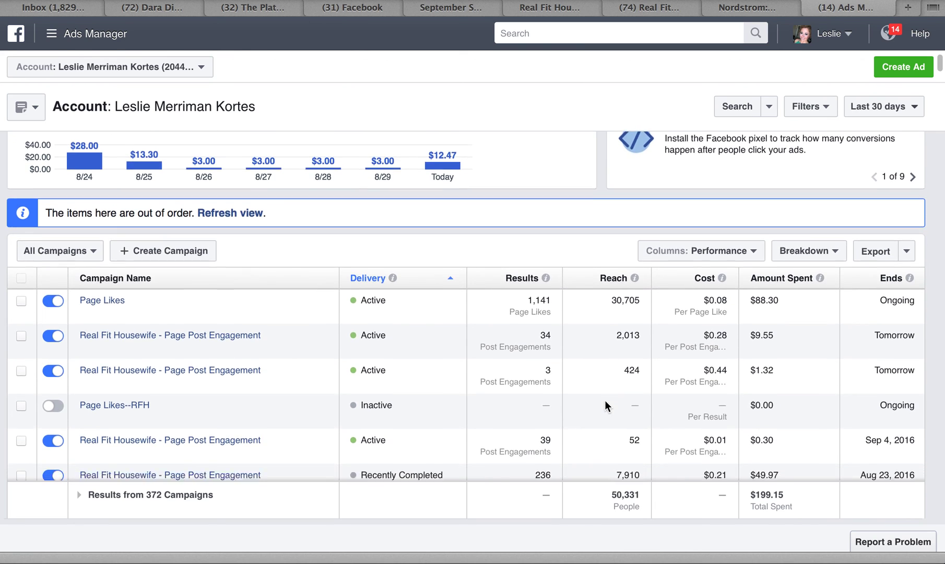